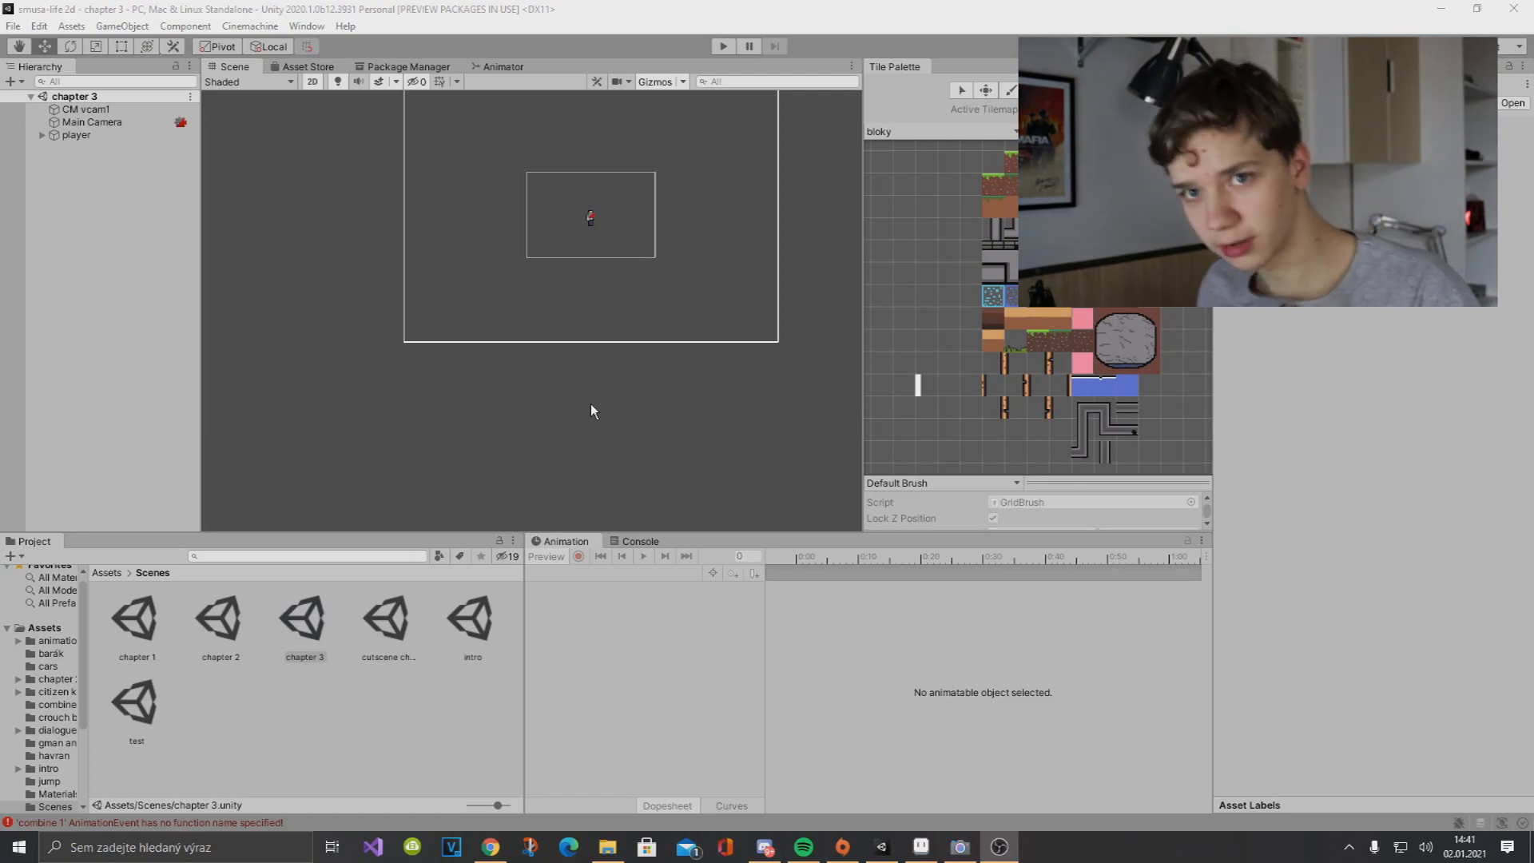
# Leave the Unity chapter 3 scene and bring up citizen.aseprite in Aseprite
pyautogui.scroll(2, 410, 240)
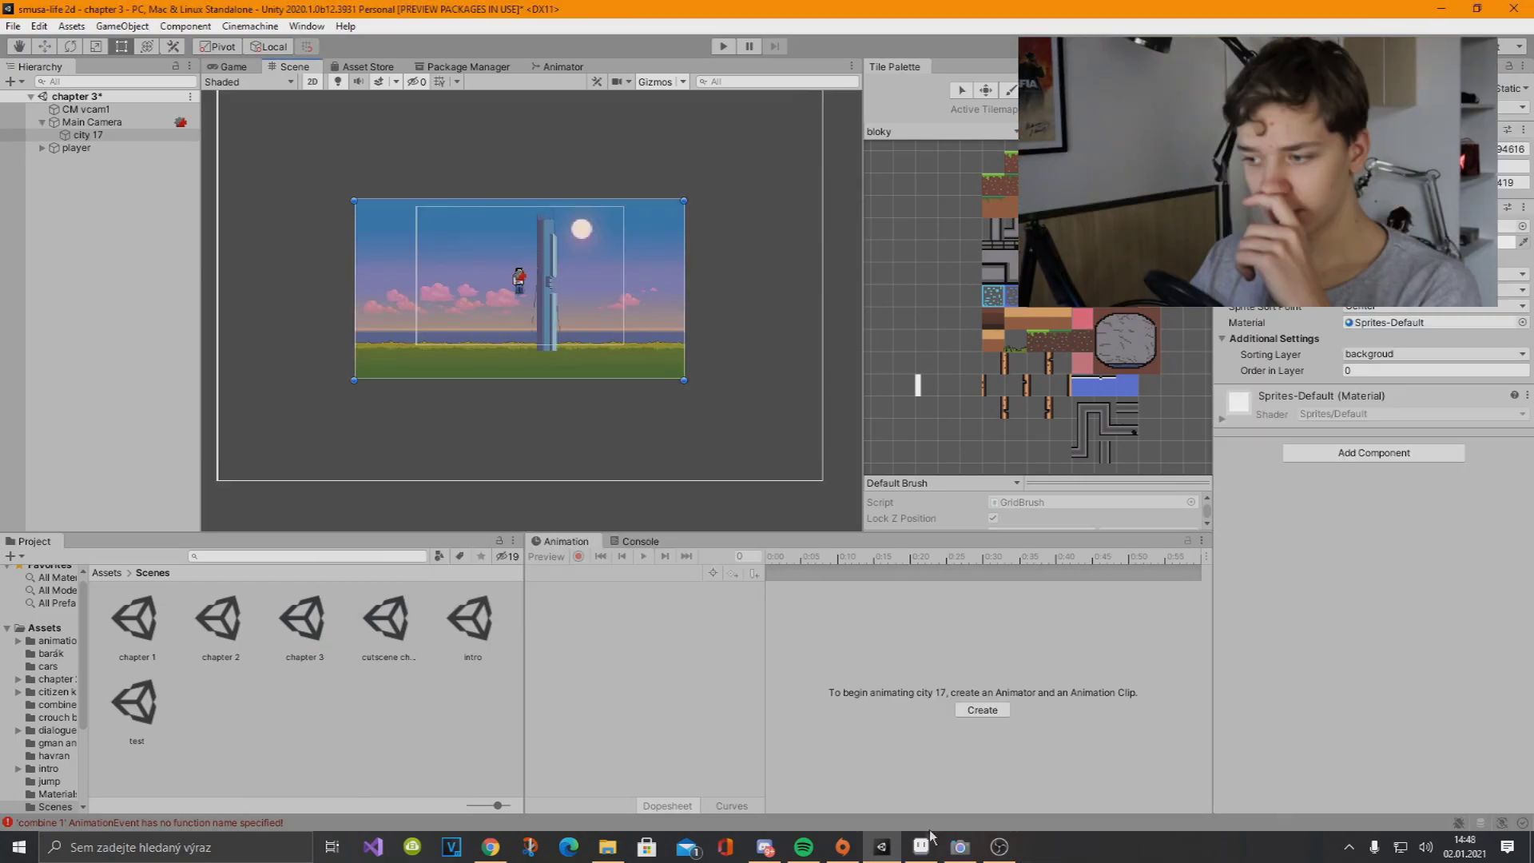
pyautogui.click(927, 841)
pyautogui.scroll(4, 799, 372)
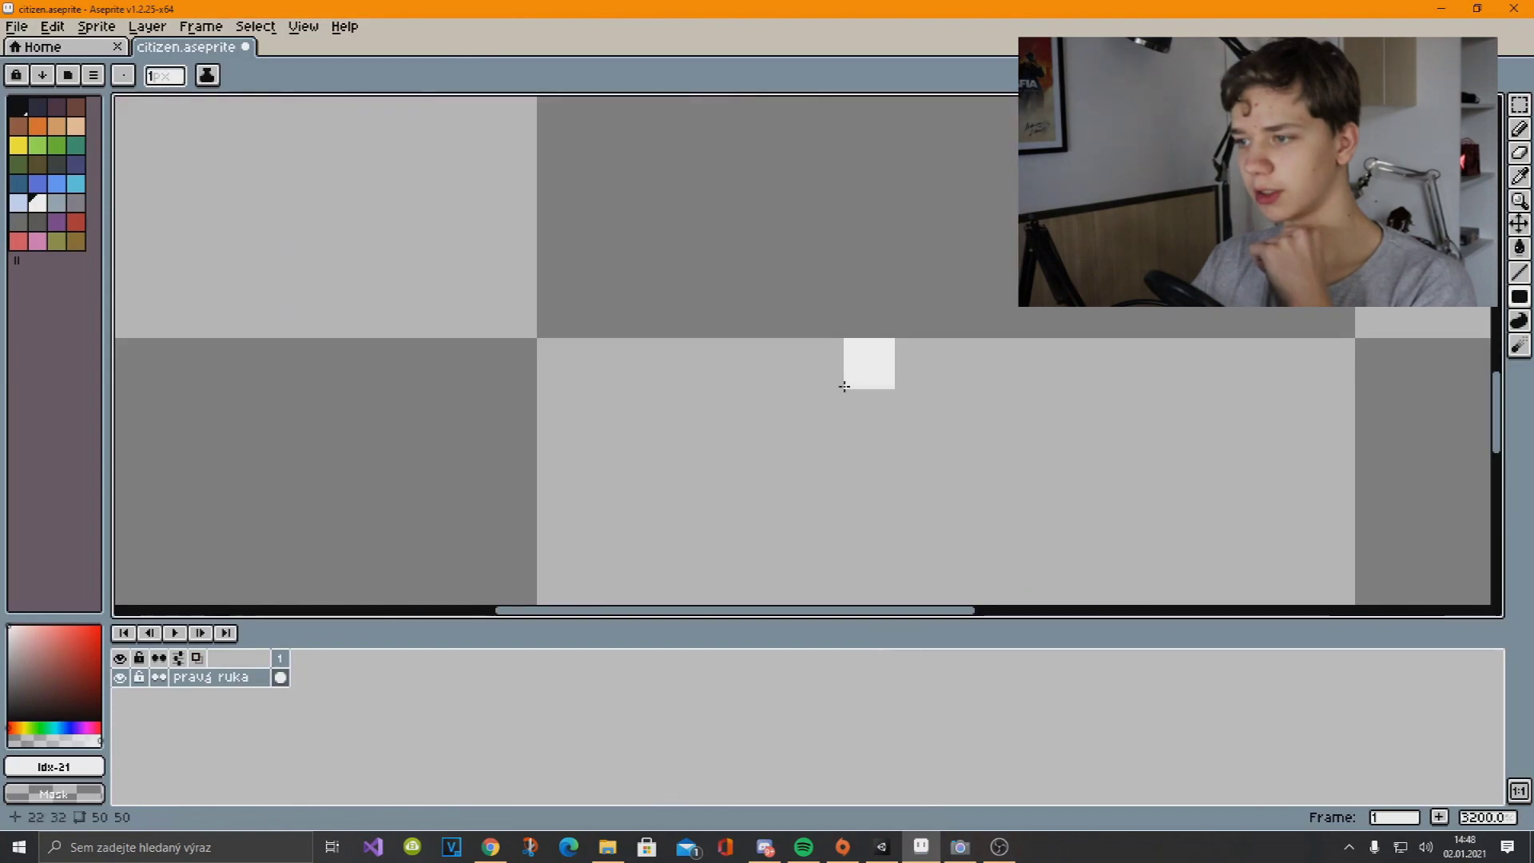
pyautogui.scroll(-3, 839, 369)
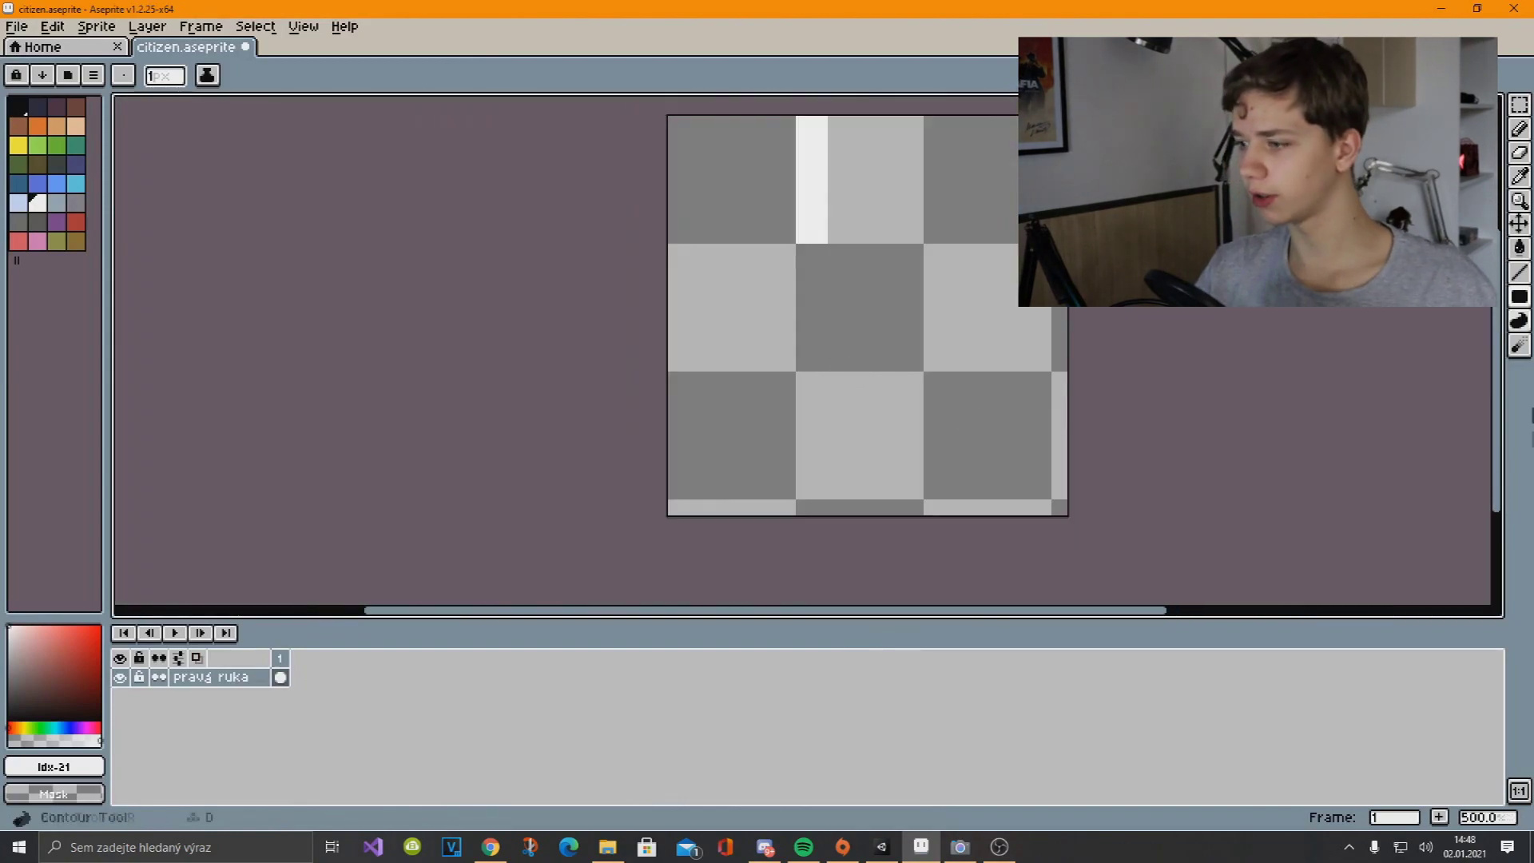
pyautogui.moveTo(1015, 612); pyautogui.dragTo(1053, 618)
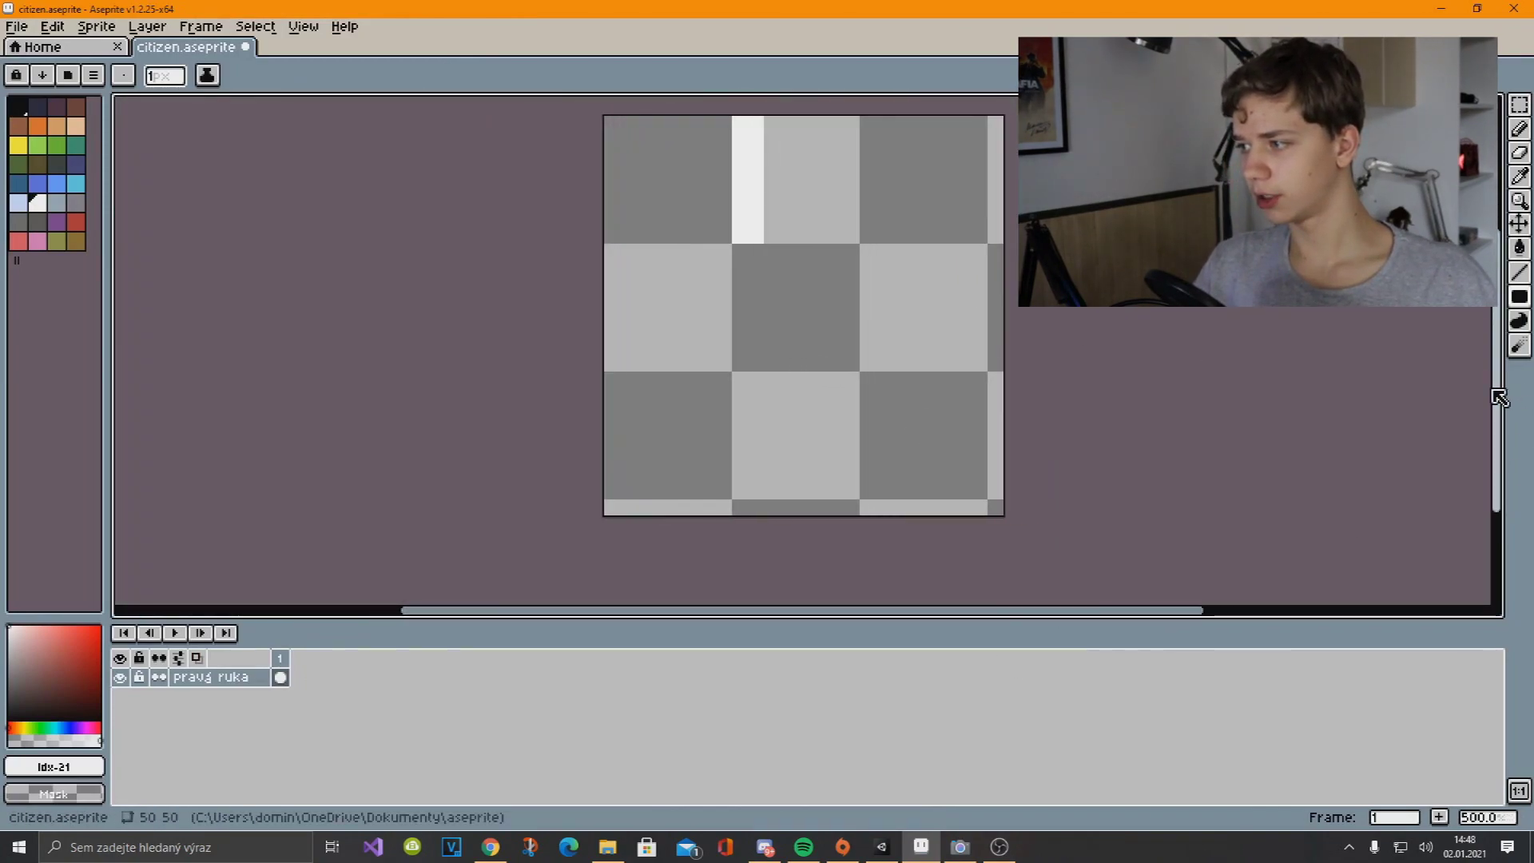
pyautogui.moveTo(1496, 396); pyautogui.dragTo(1496, 372)
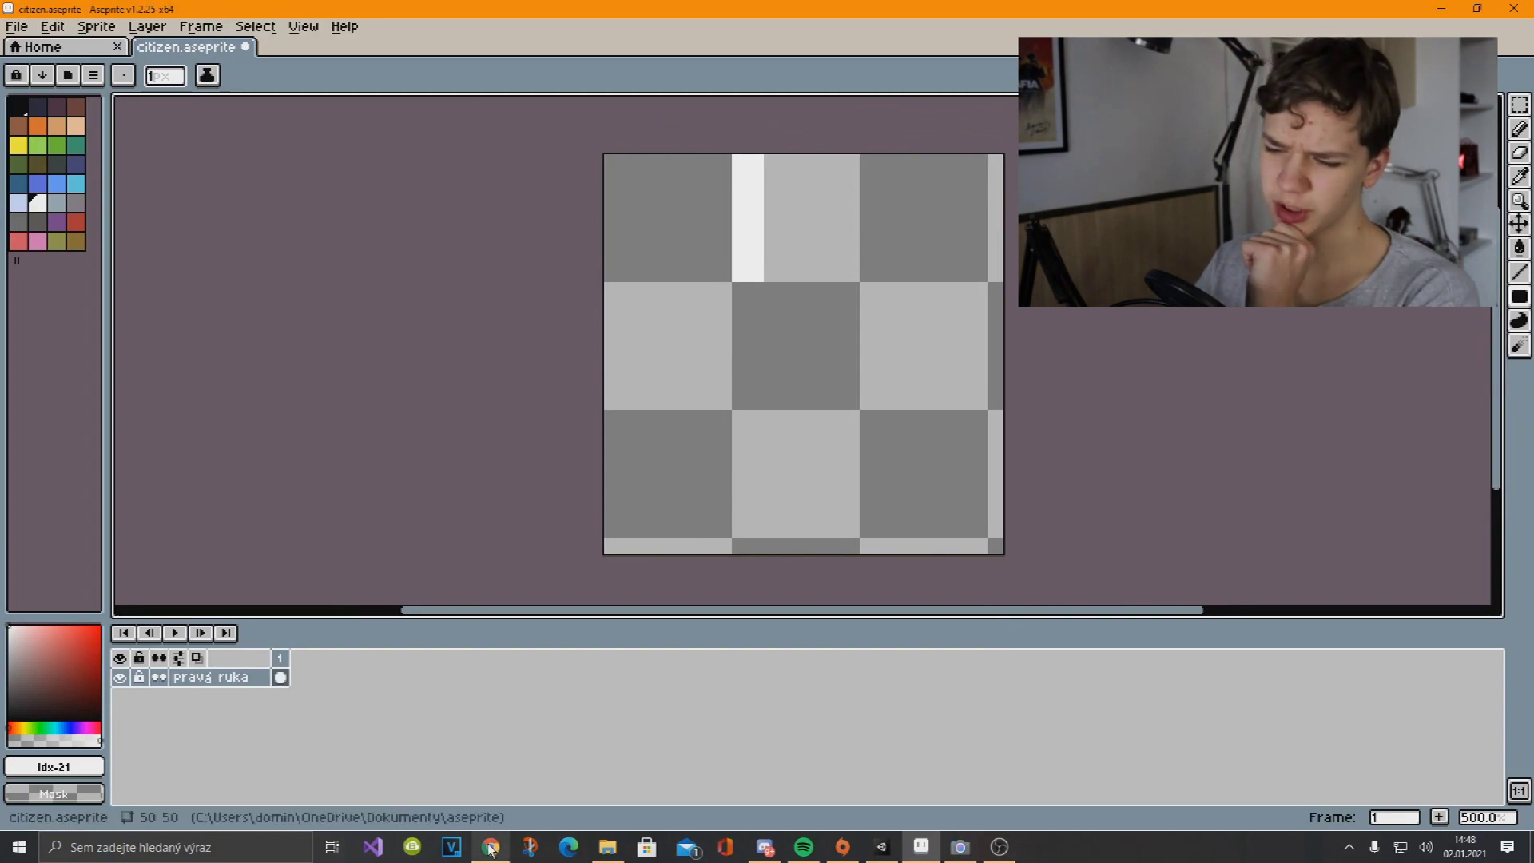
pyautogui.moveTo(491, 847)
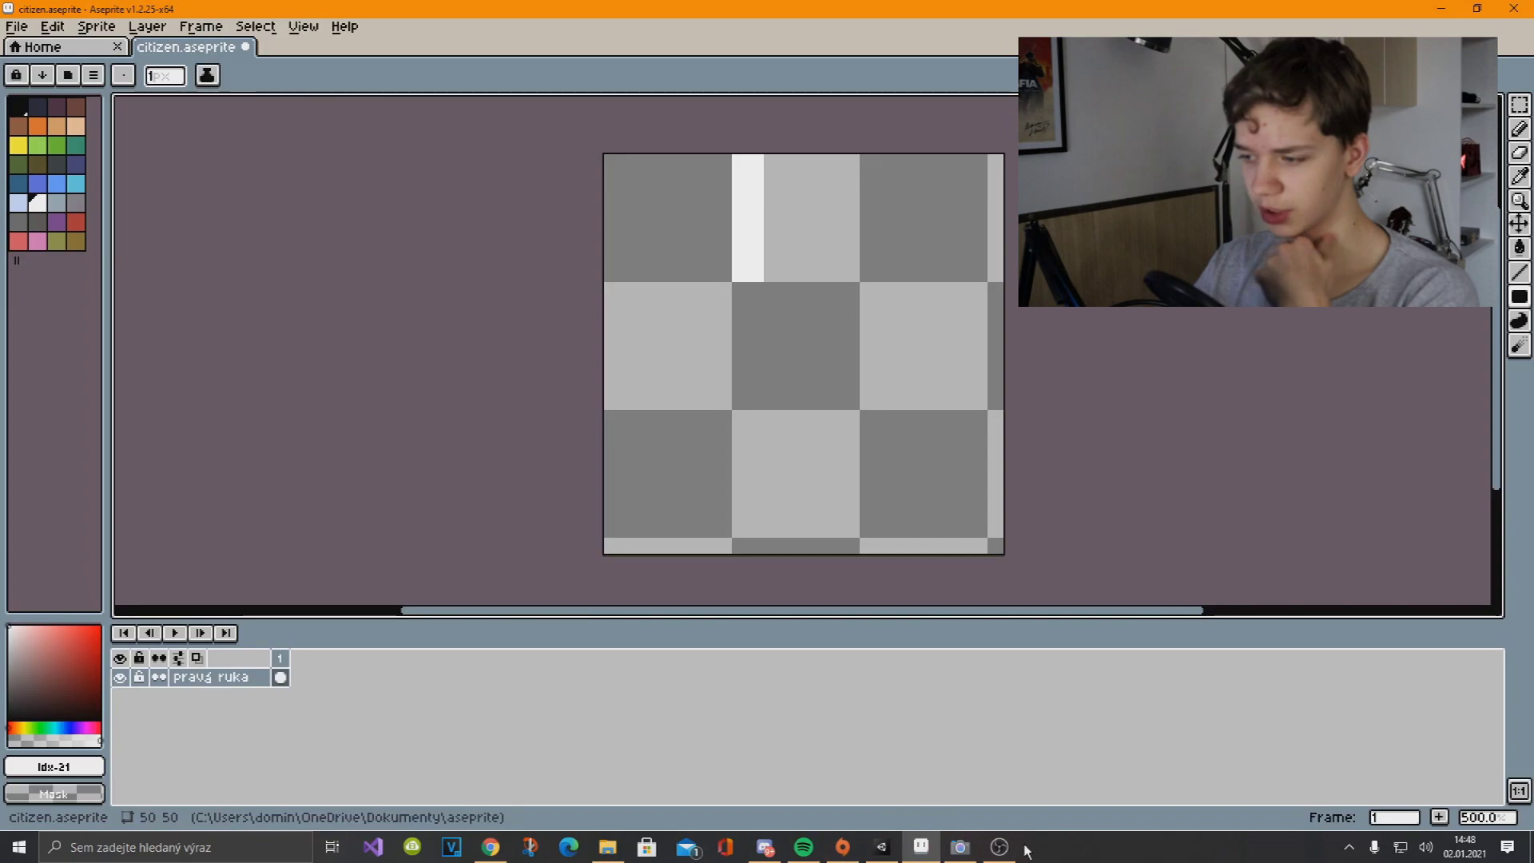
pyautogui.moveTo(998, 849)
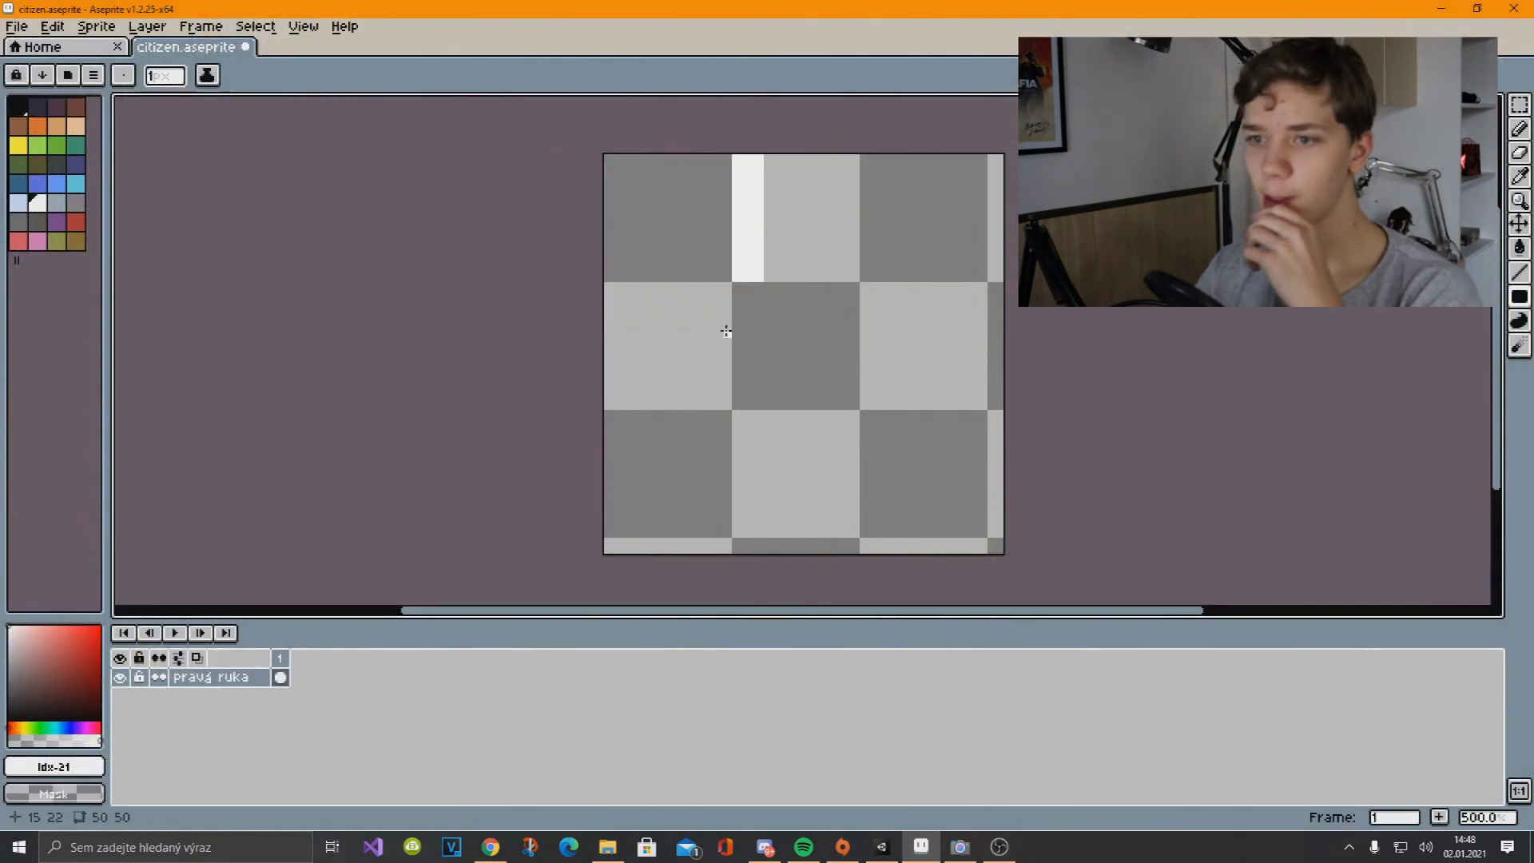
pyautogui.scroll(-1, 725, 331)
pyautogui.hotkey('ctrl', 'z')
pyautogui.click(55, 125)
# Draw a dark brown line along the tile's top edge with a light peach line beneath it
pyautogui.click(78, 105)
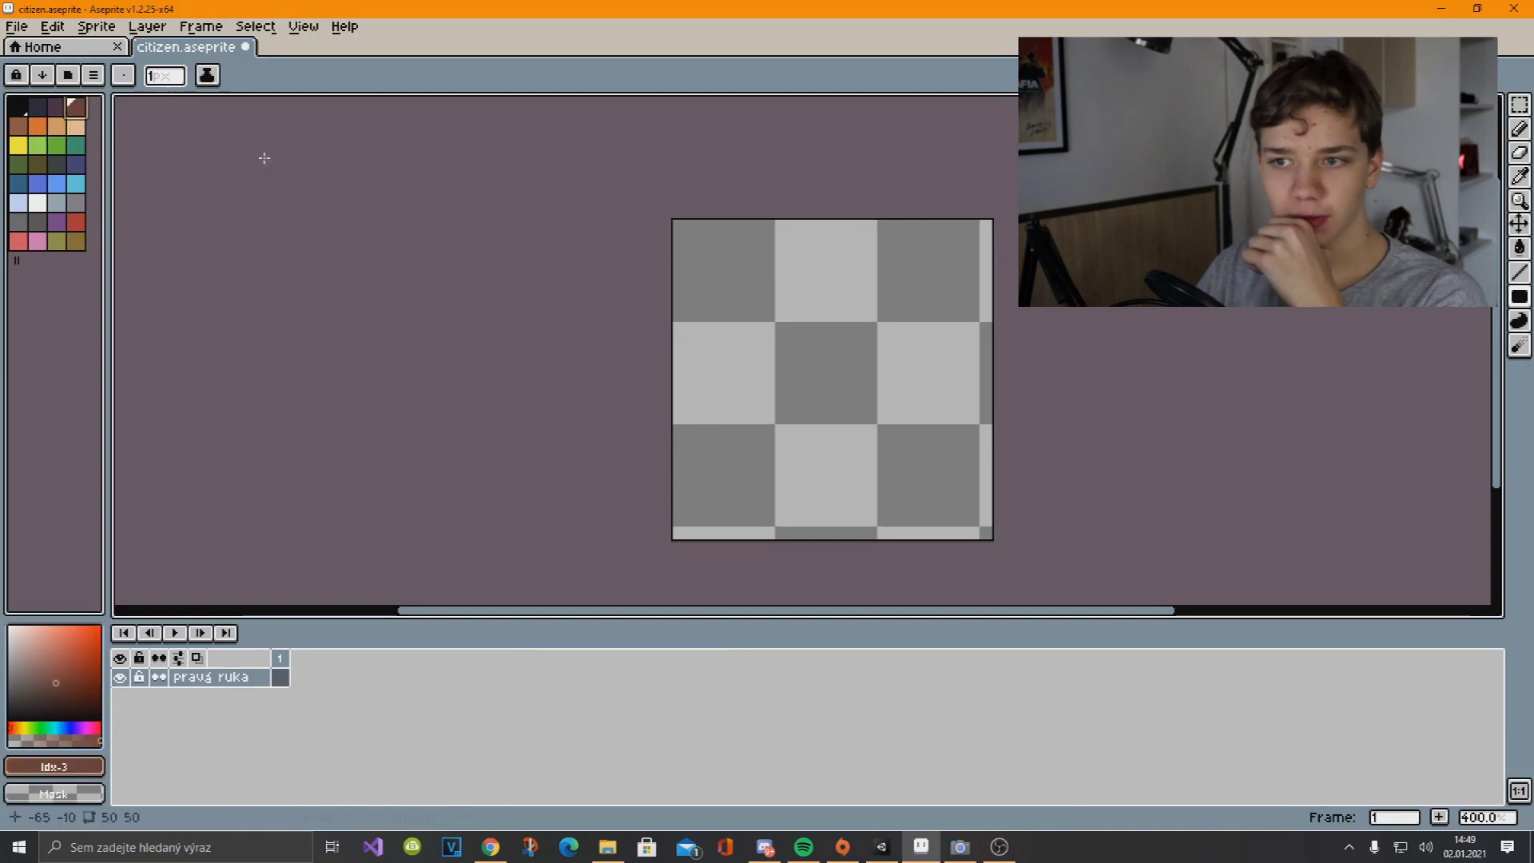
pyautogui.click(17, 125)
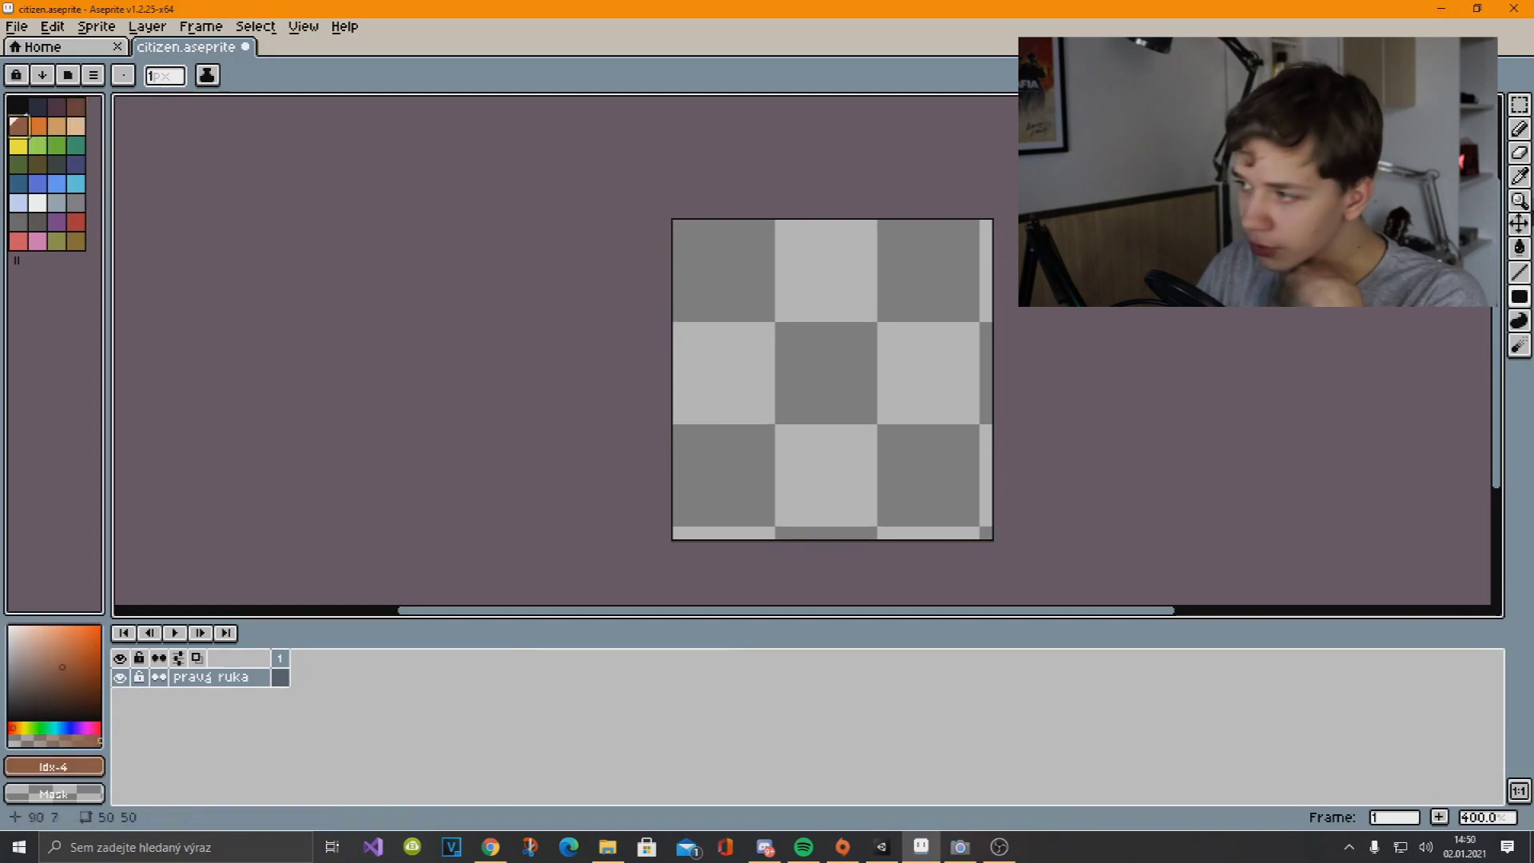
pyautogui.click(1520, 272)
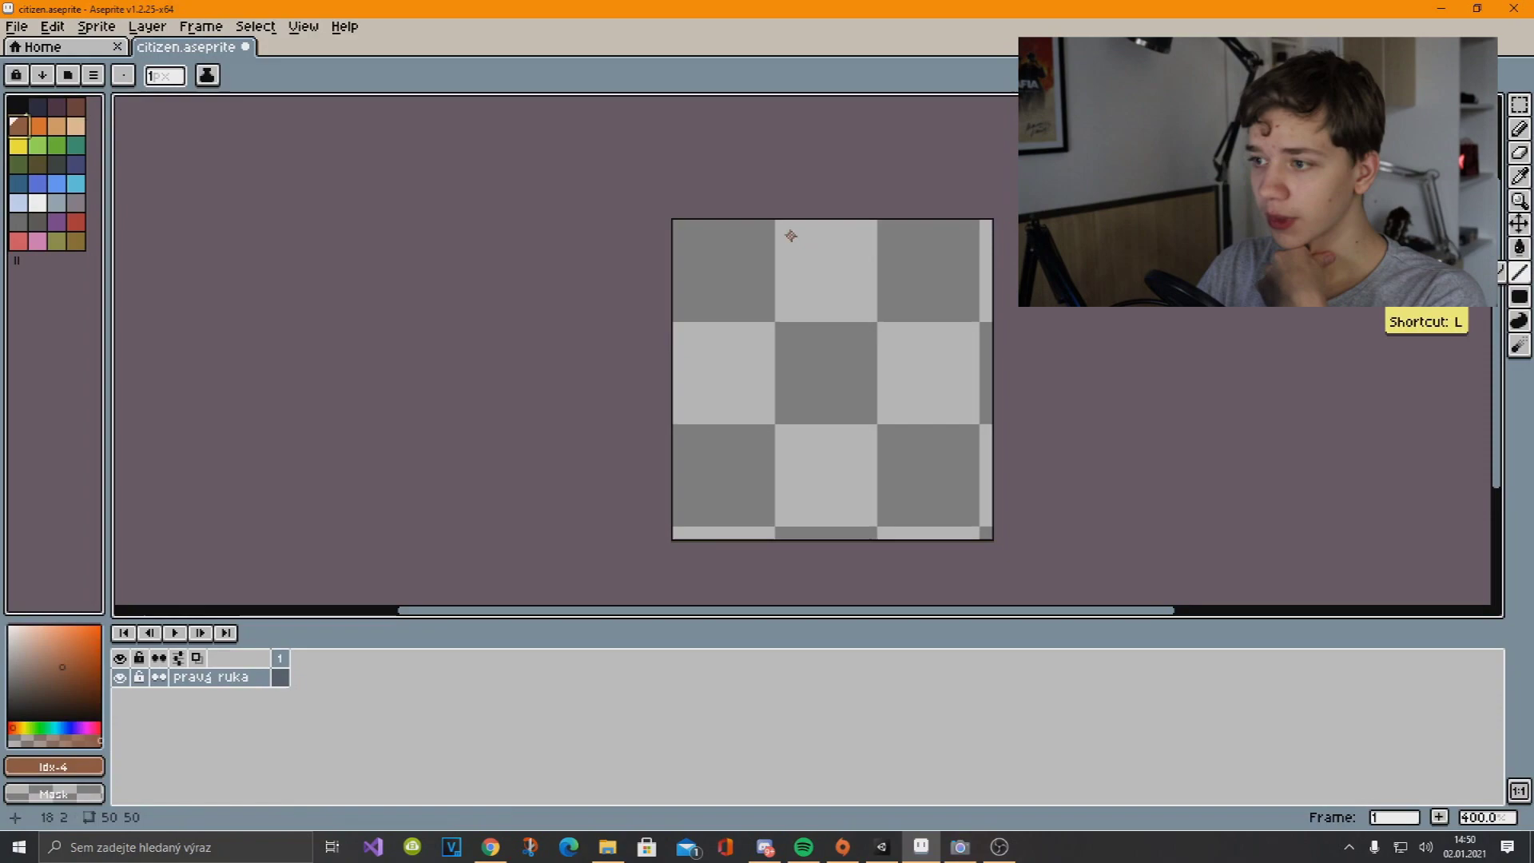
pyautogui.moveTo(675, 222); pyautogui.dragTo(772, 224)
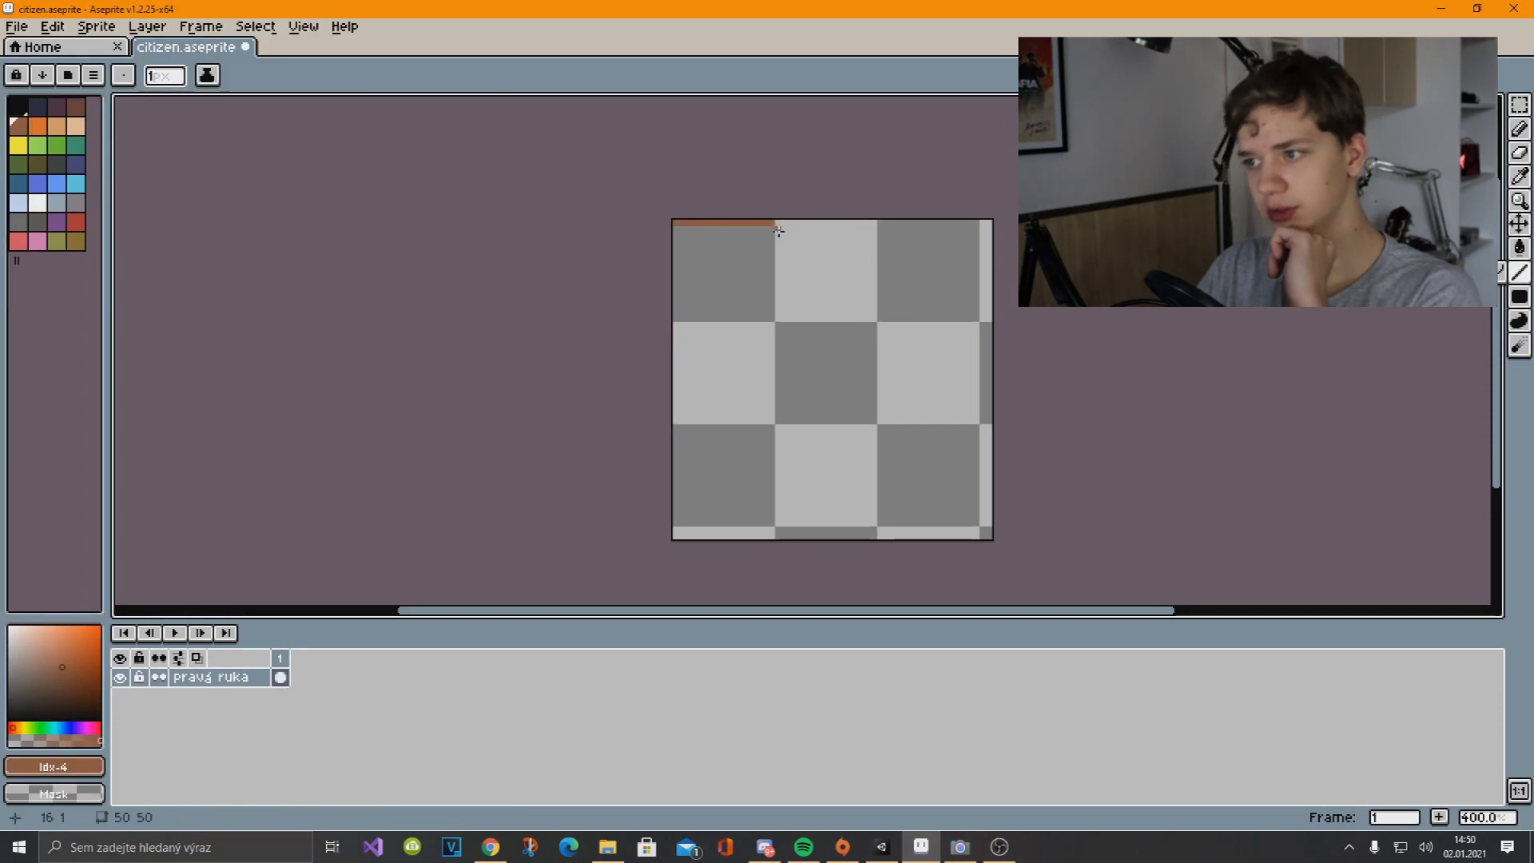
pyautogui.click(76, 126)
pyautogui.moveTo(680, 226); pyautogui.dragTo(769, 231)
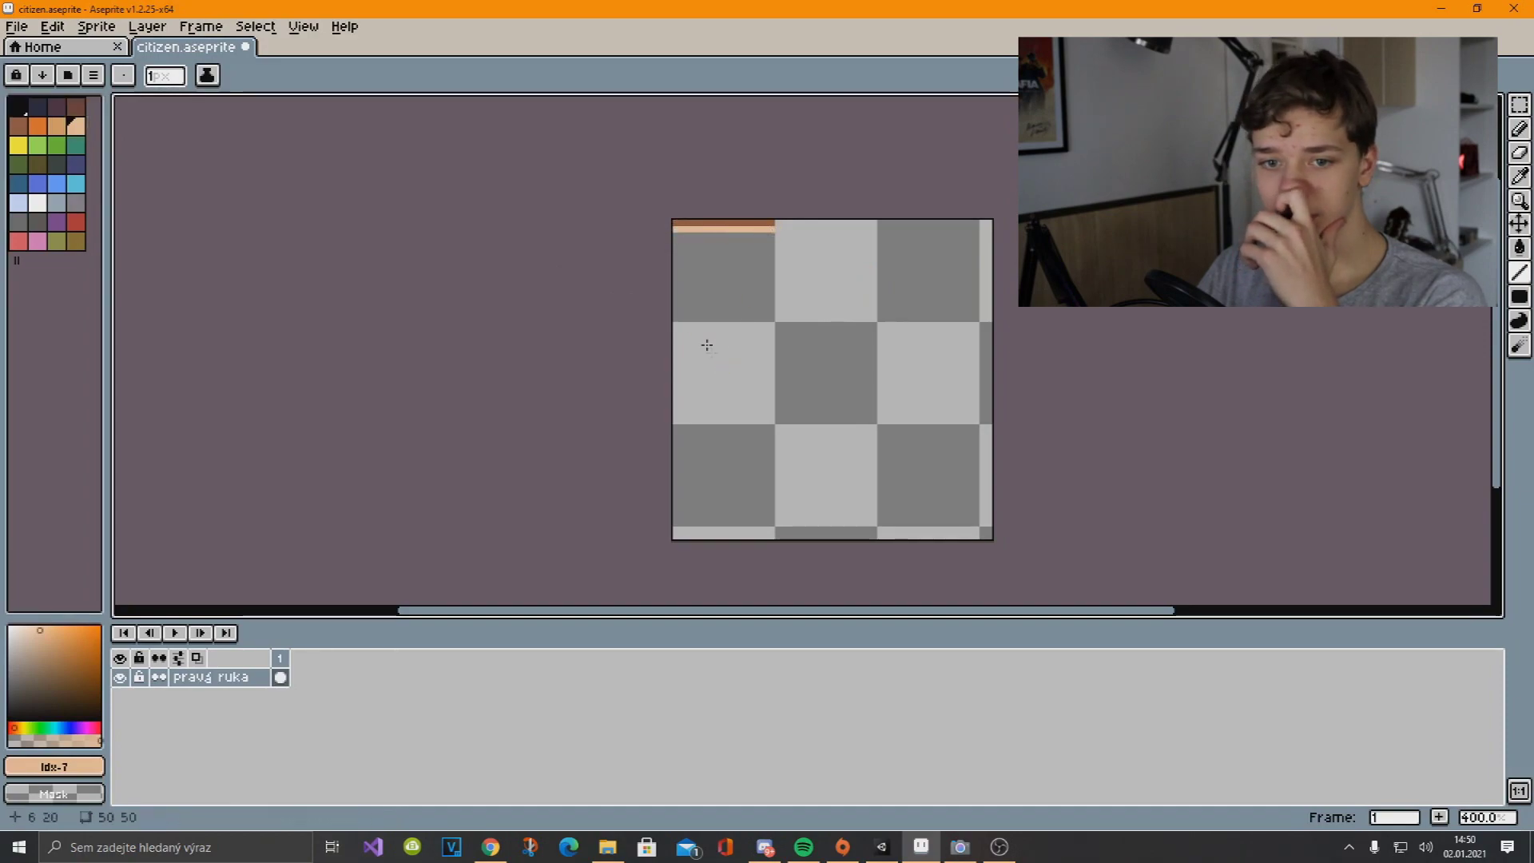
# Fill the top-left tile area below the edge with orange sand
pyautogui.click(56, 125)
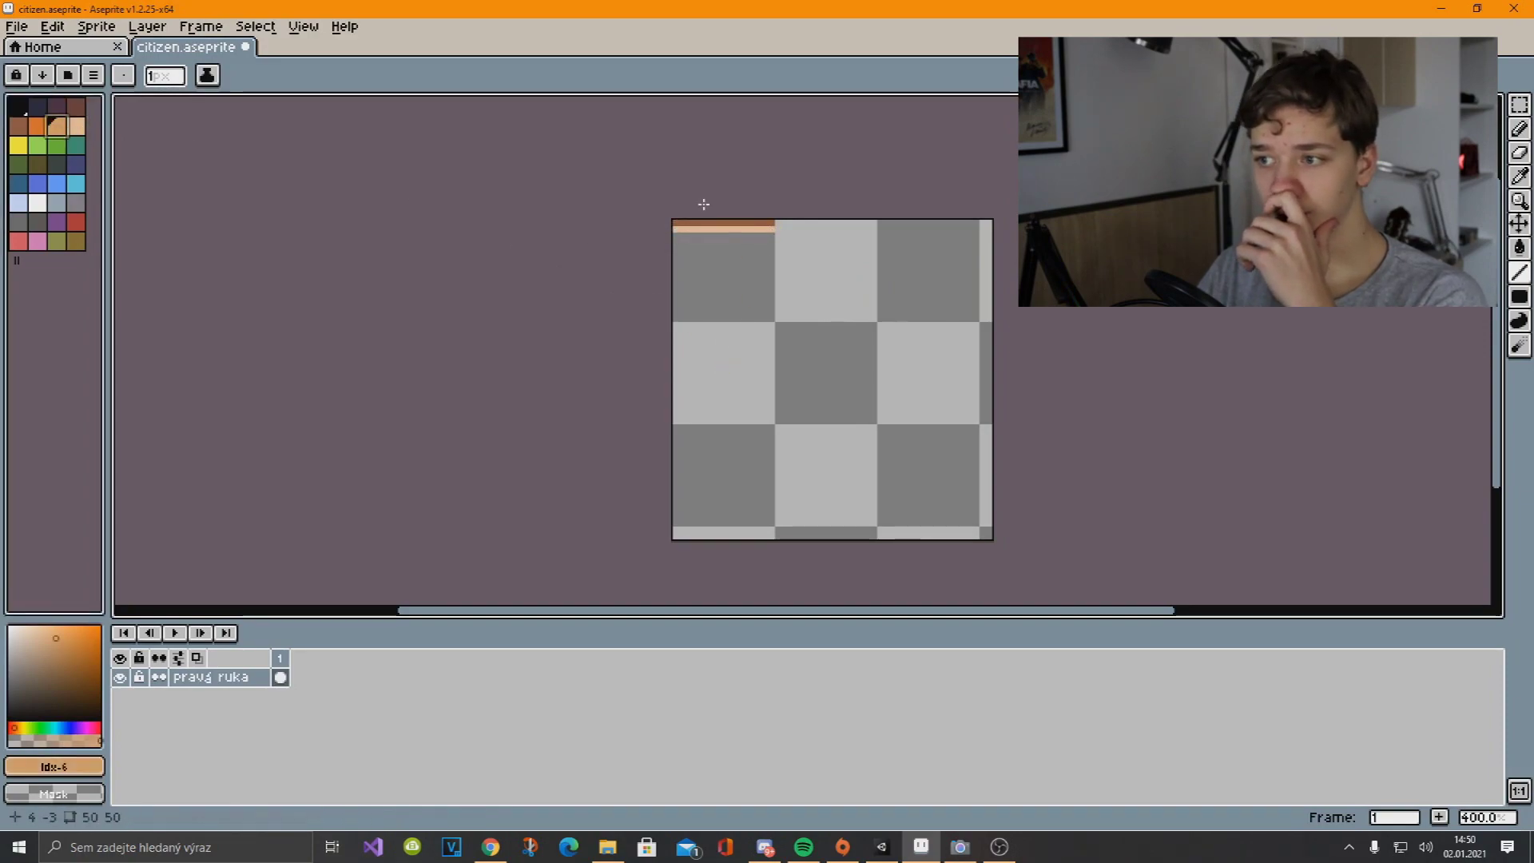
pyautogui.moveTo(676, 230); pyautogui.dragTo(771, 316)
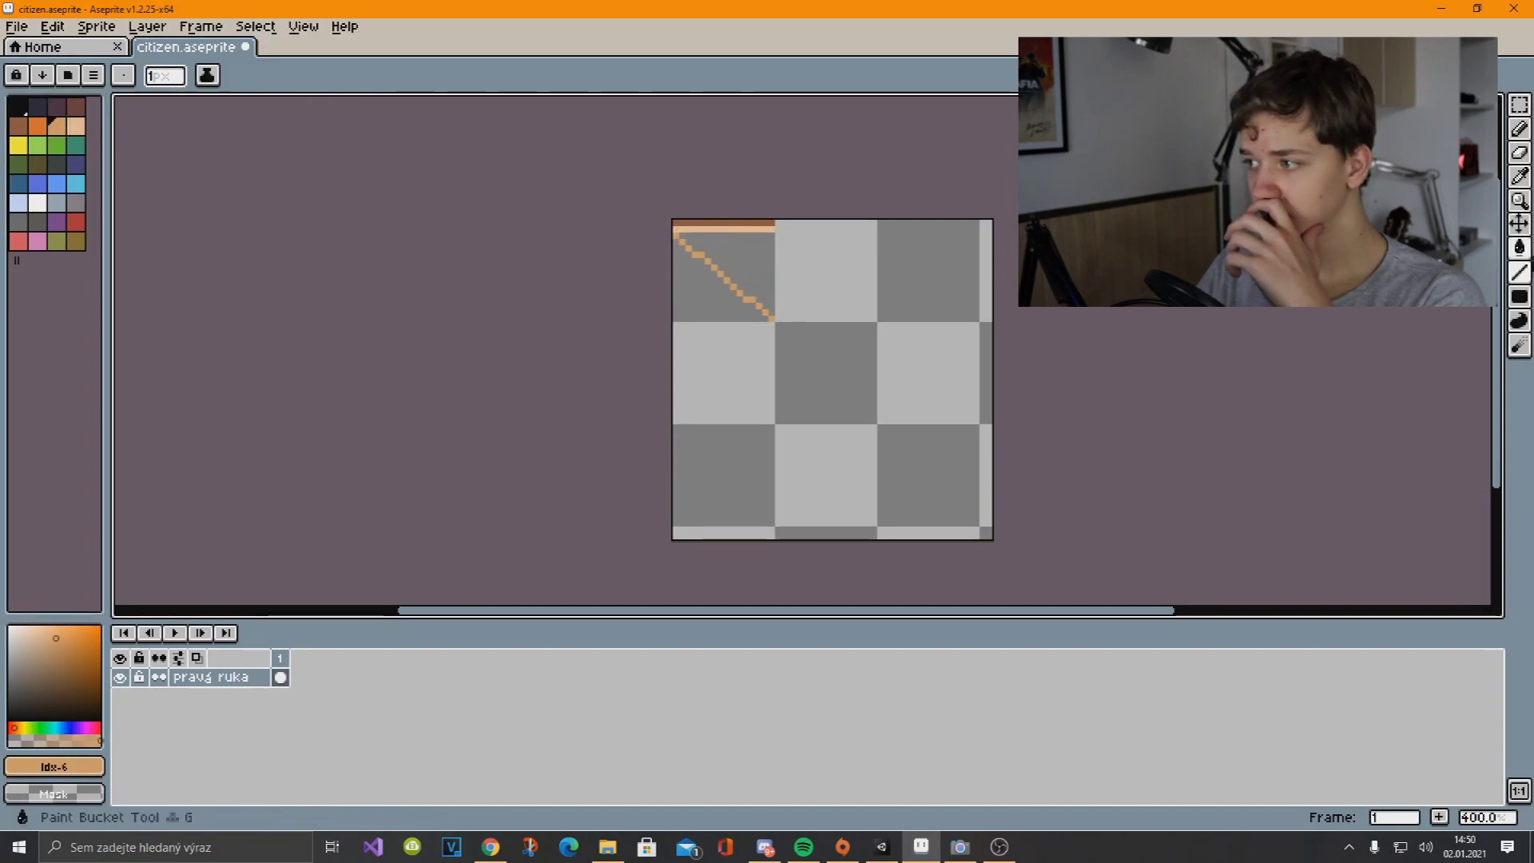
pyautogui.click(1519, 296)
pyautogui.moveTo(675, 238); pyautogui.dragTo(771, 318)
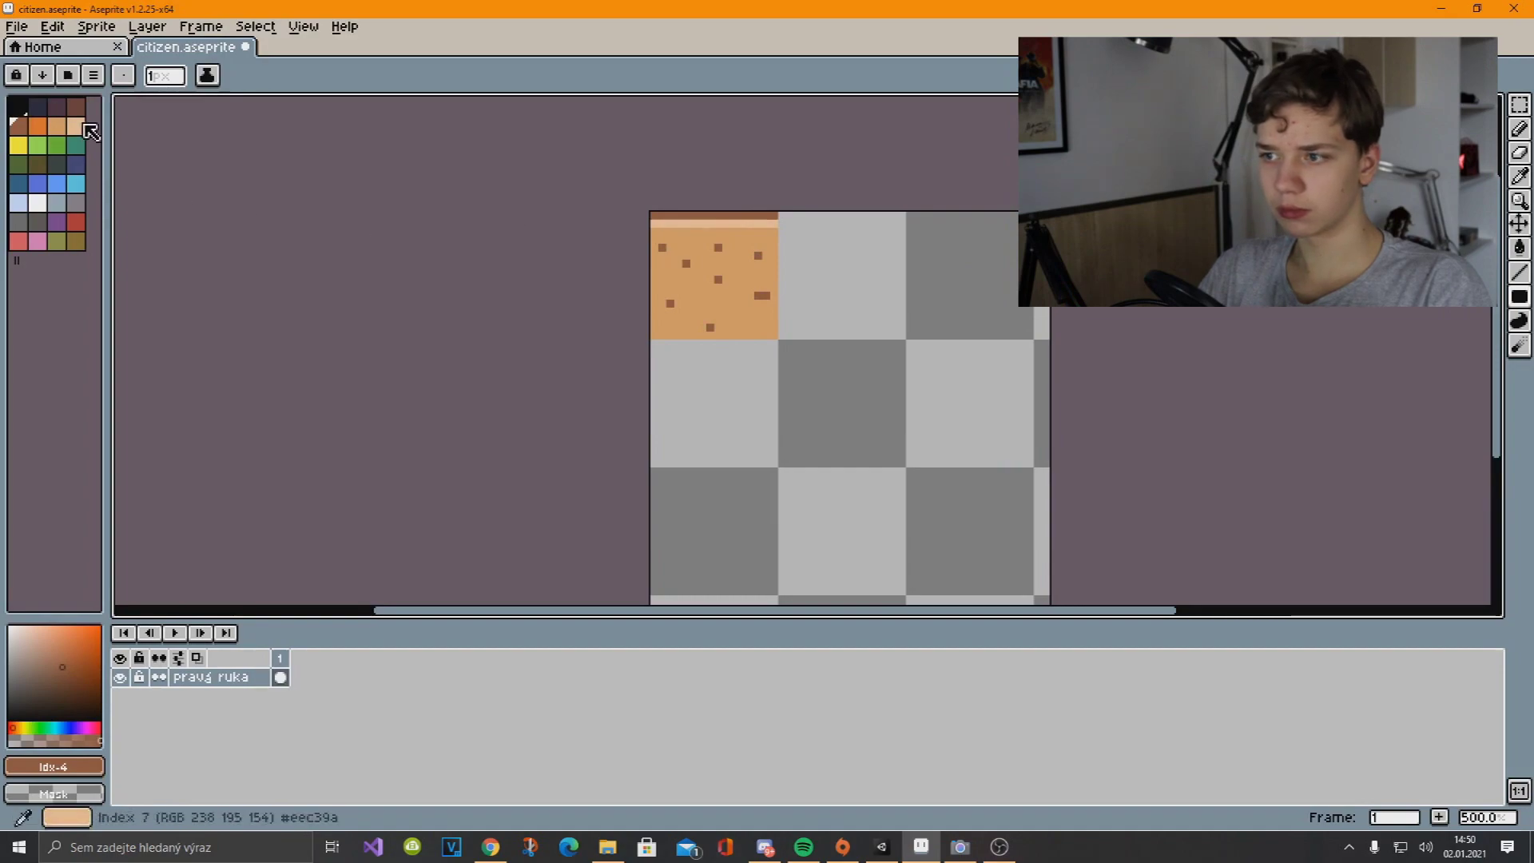
# Add pale peach speckles to the sand tile
pyautogui.click(75, 125)
pyautogui.click(693, 296)
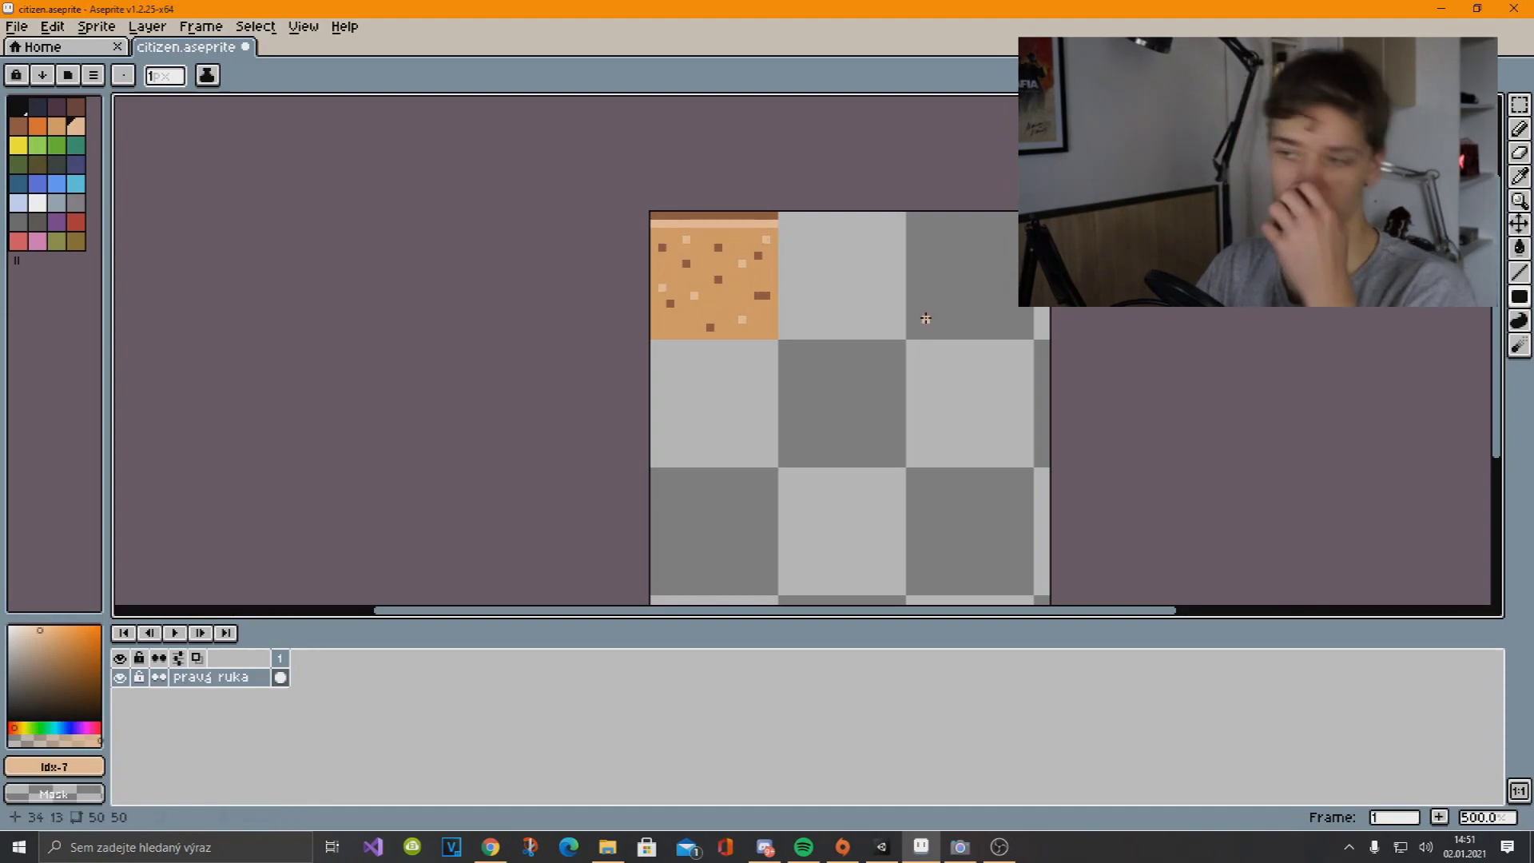
pyautogui.scroll(-3, 914, 336)
pyautogui.scroll(1, 913, 350)
pyautogui.scroll(1, 913, 350)
pyautogui.scroll(3, 847, 240)
# Notch the sand's top edge by moving small selected pixel strips downward
pyautogui.press('m')
pyautogui.moveTo(780, 235); pyautogui.dragTo(798, 249)
pyautogui.click(1016, 315)
pyautogui.moveTo(876, 211)
pyautogui.mouseDown()
pyautogui.moveTo(887, 261)
pyautogui.moveTo(879, 223)
pyautogui.mouseUp()
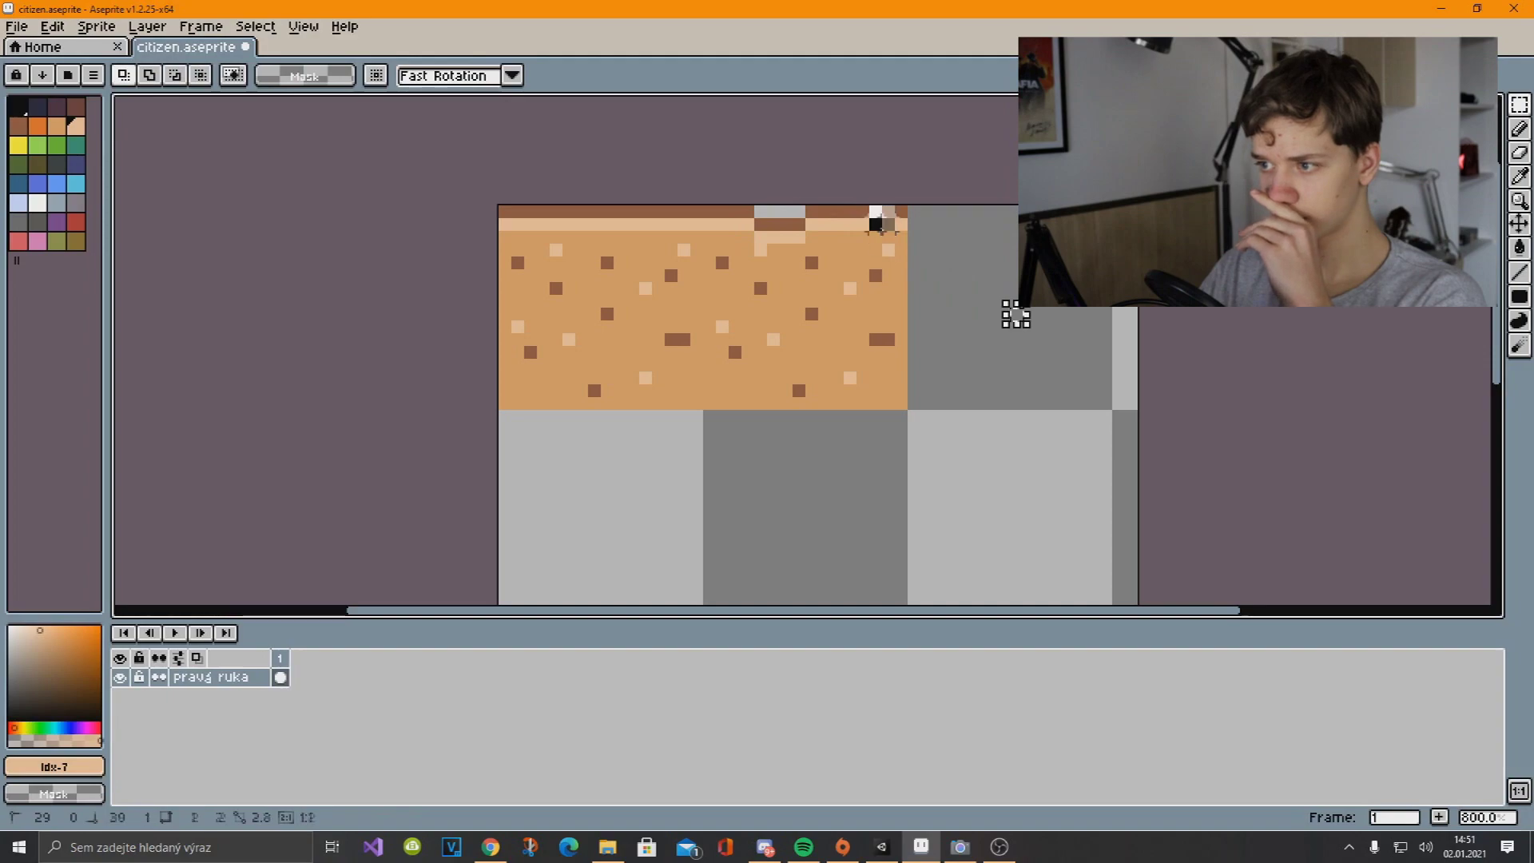
pyautogui.click(876, 226)
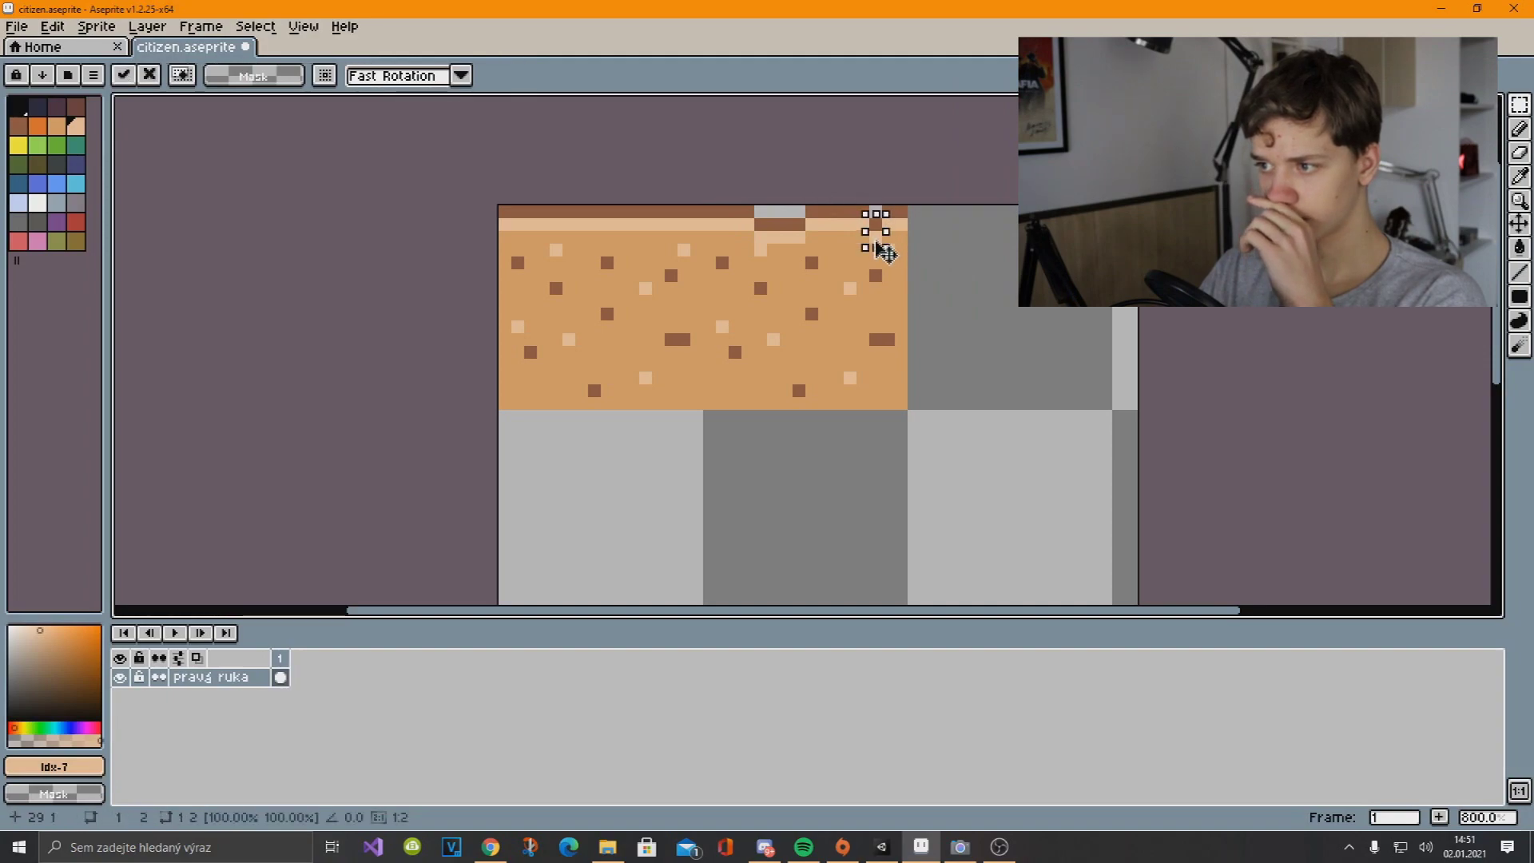
pyautogui.press('Return')
pyautogui.scroll(-4, 983, 270)
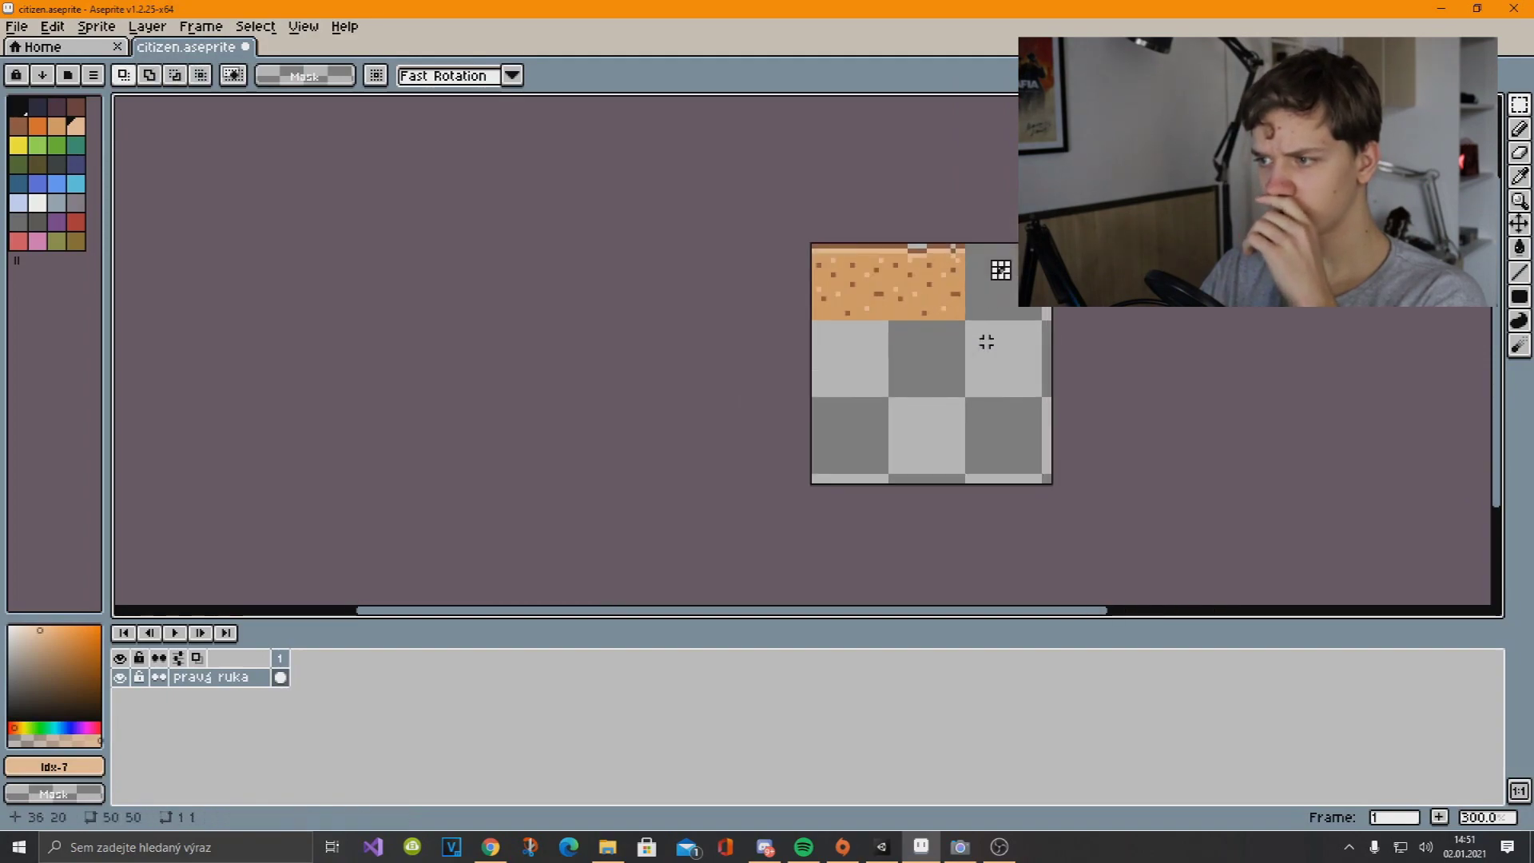
# Copy the top-middle sand tile one tile to the right
pyautogui.scroll(1, 1015, 343)
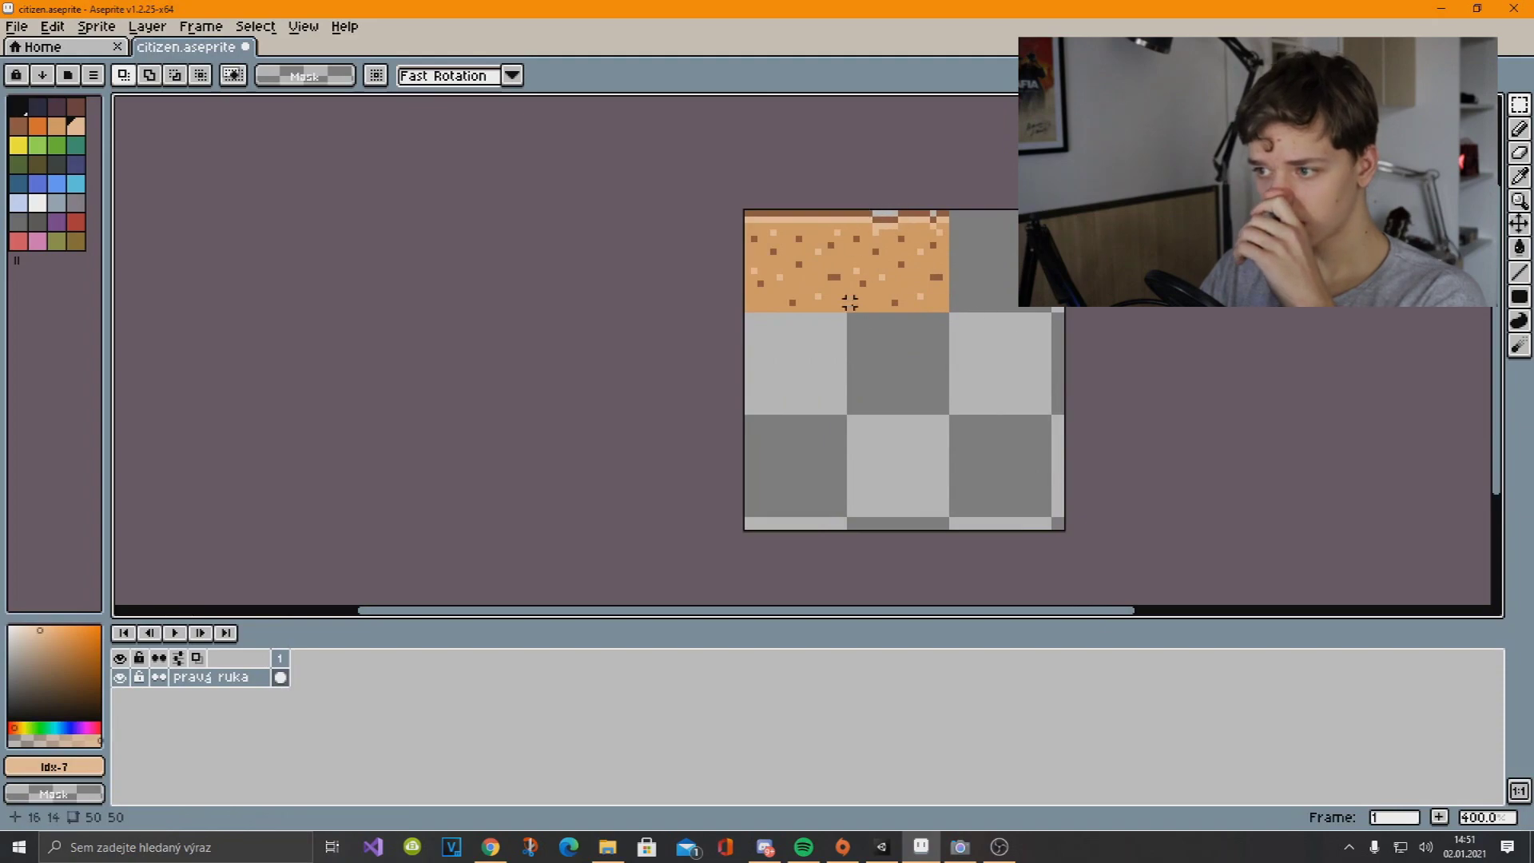
pyautogui.moveTo(856, 309); pyautogui.dragTo(901, 322)
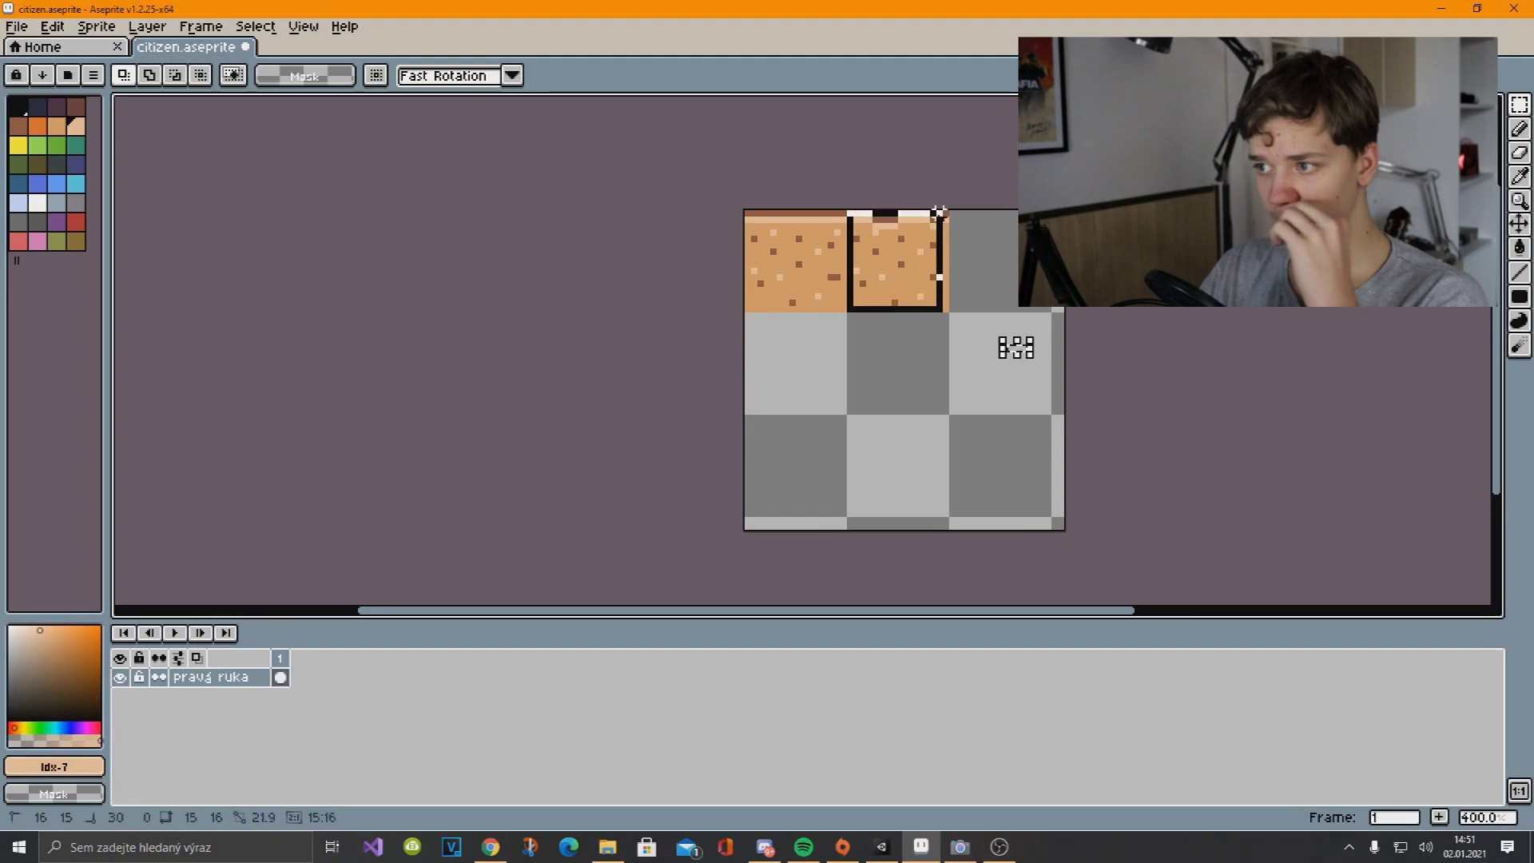
pyautogui.moveTo(849, 308); pyautogui.dragTo(950, 209)
pyautogui.moveTo(892, 278); pyautogui.dragTo(996, 272)
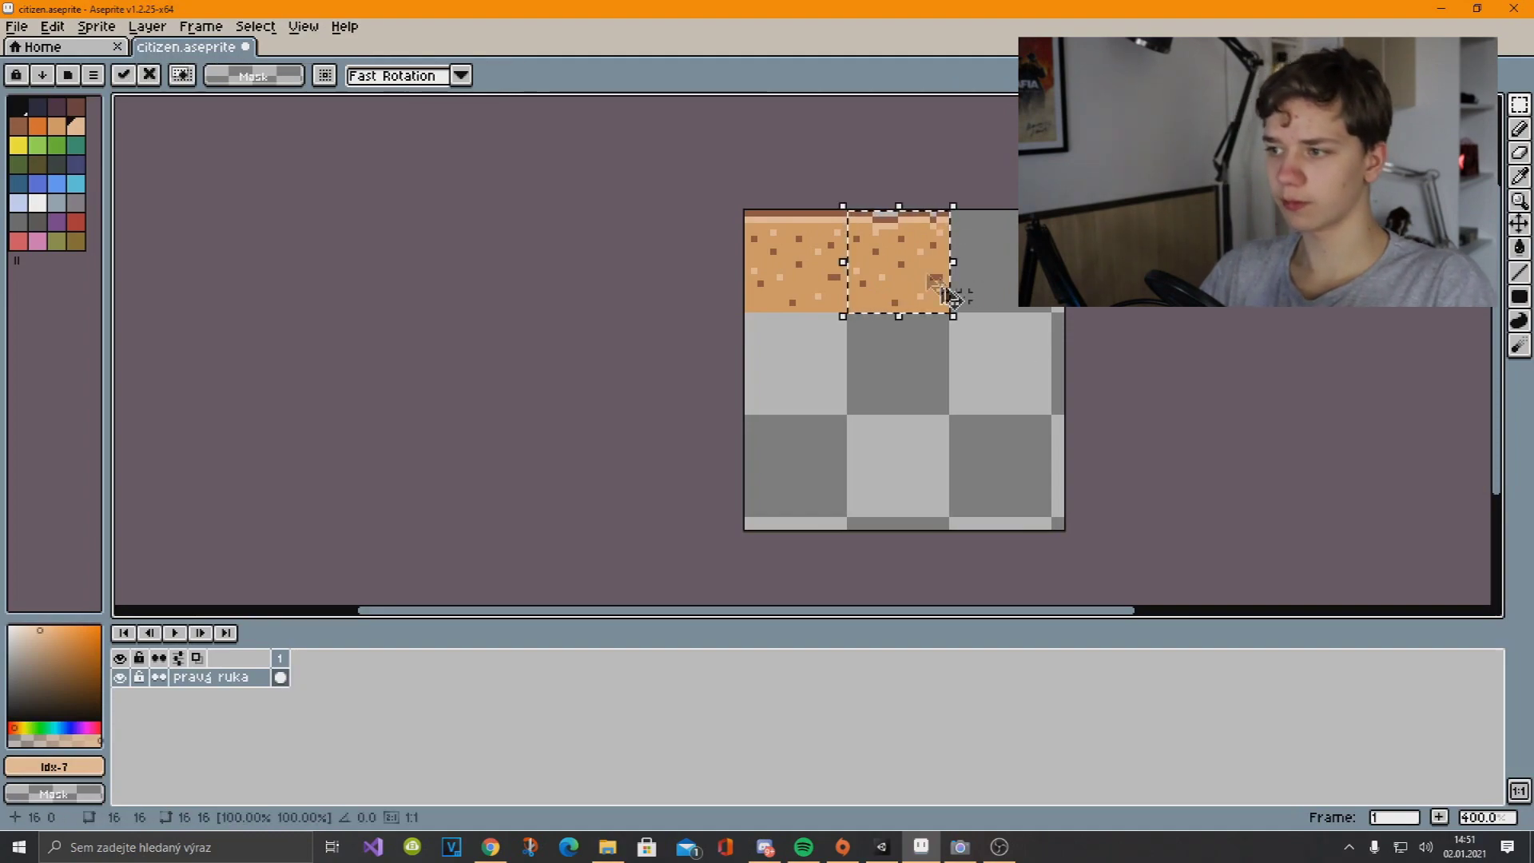
pyautogui.click(996, 392)
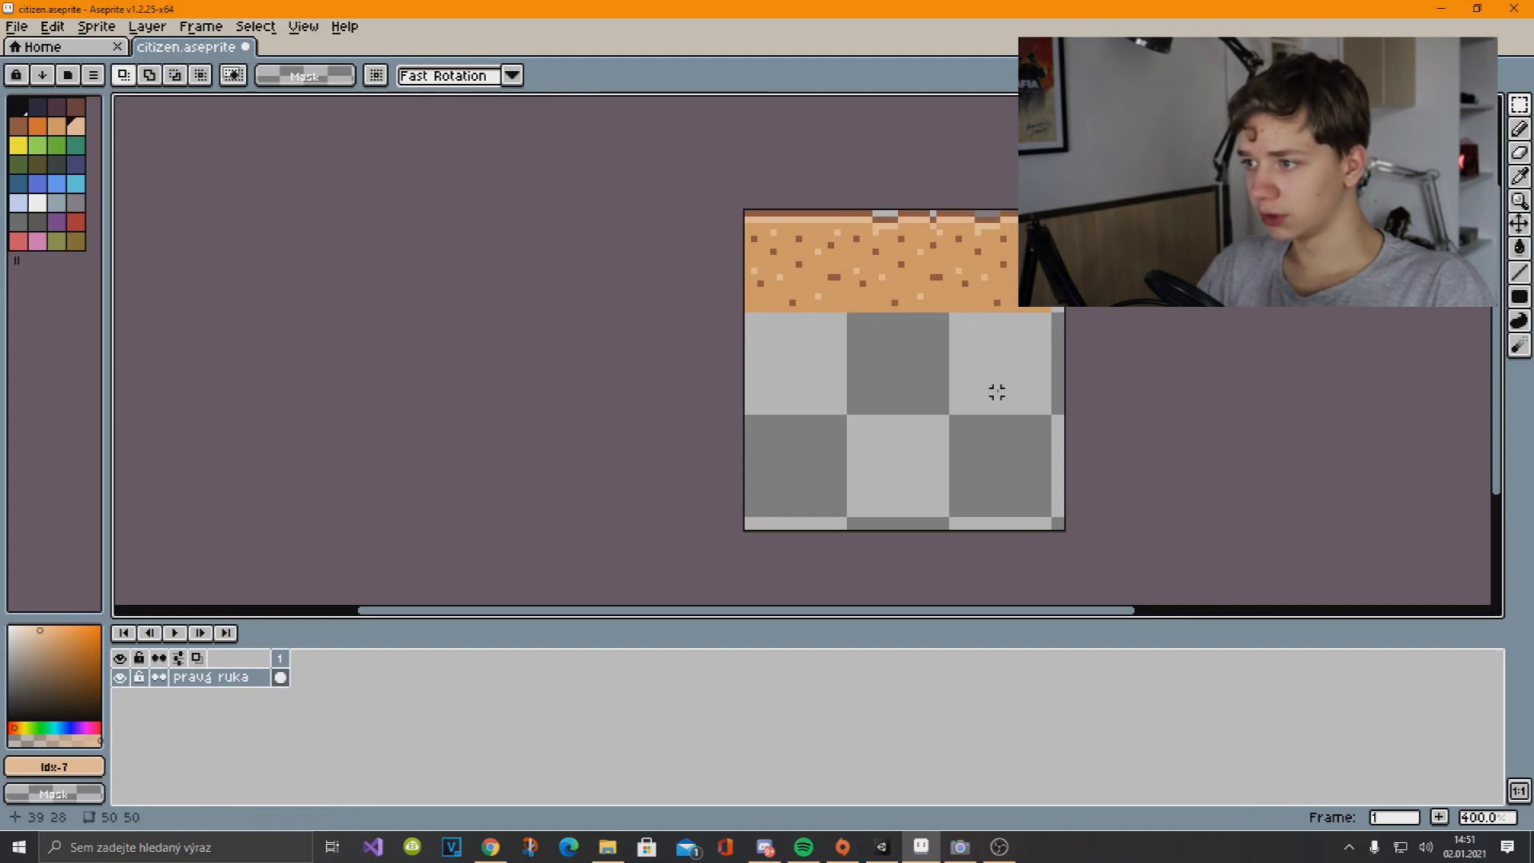
# Mirror the top-right sand tile horizontally, undoing an accidental vertical flip
pyautogui.scroll(5, 903, 377)
pyautogui.scroll(-3, 899, 371)
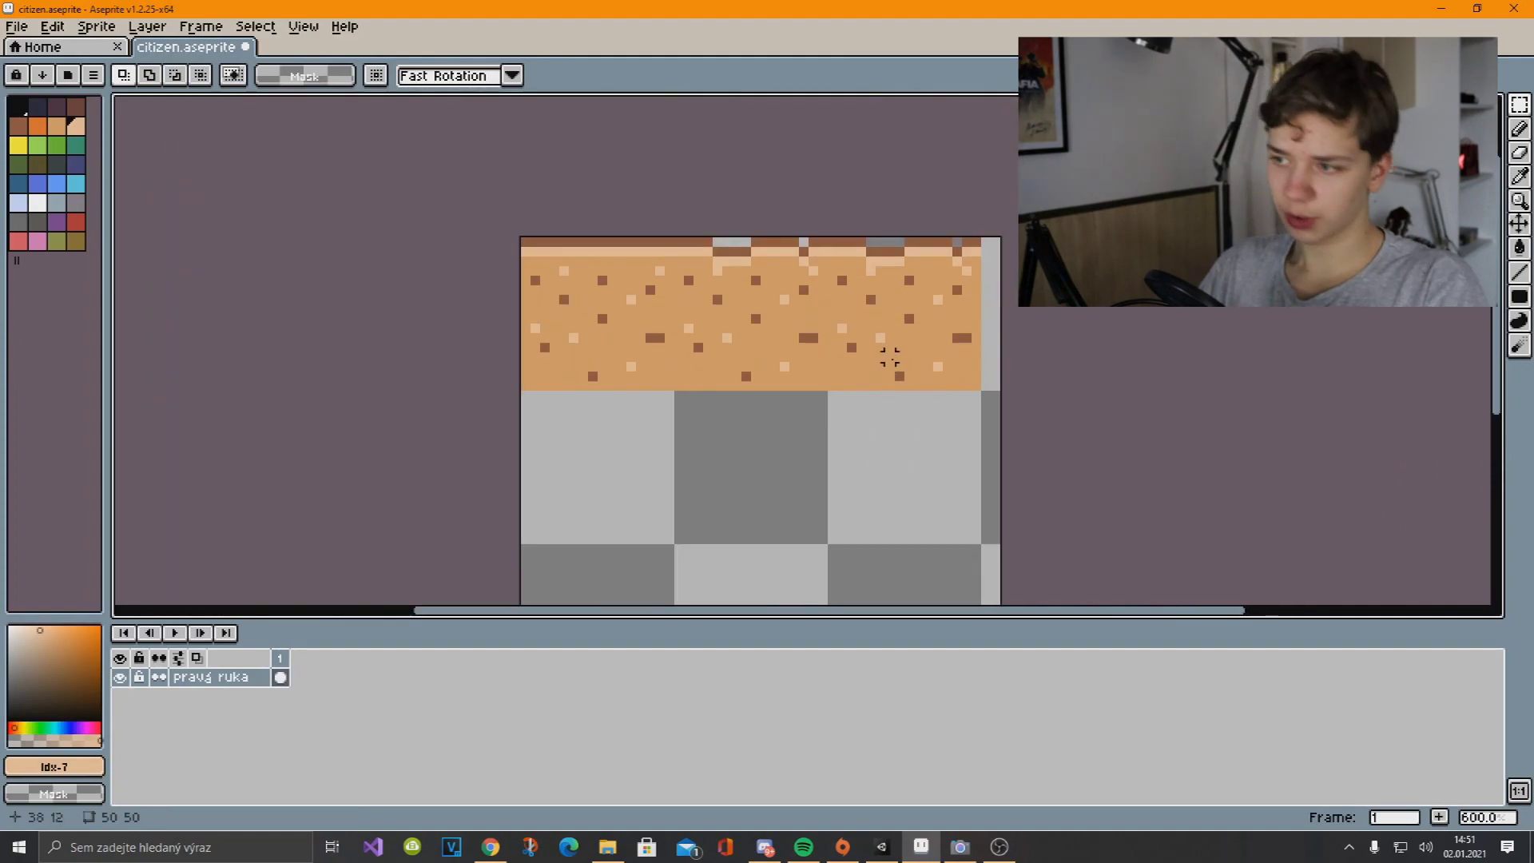
pyautogui.moveTo(883, 353); pyautogui.dragTo(897, 325)
pyautogui.click(966, 432)
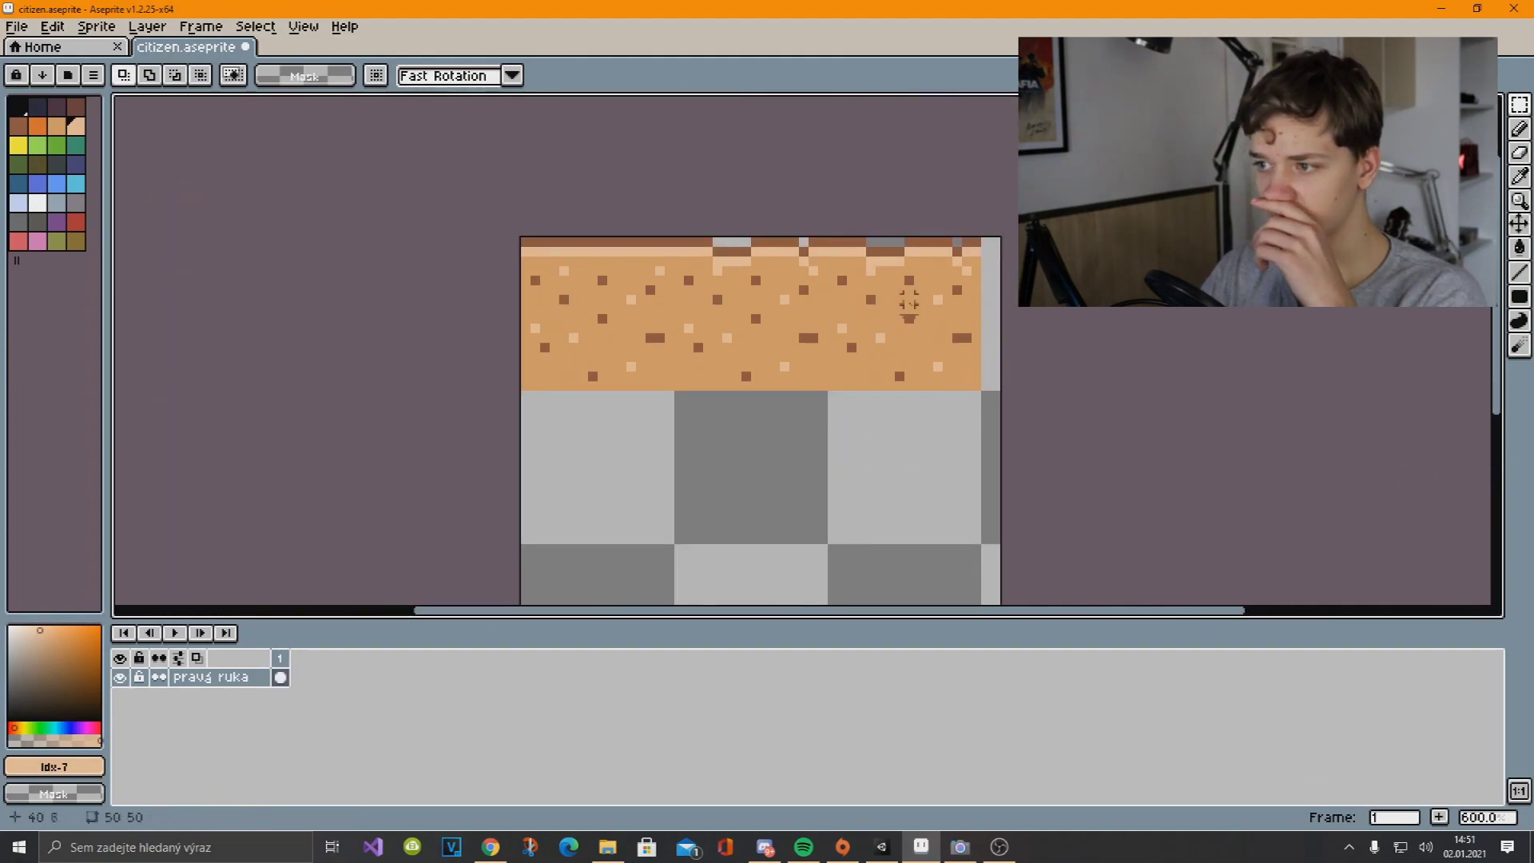
pyautogui.hotkey('ctrl', 'z')
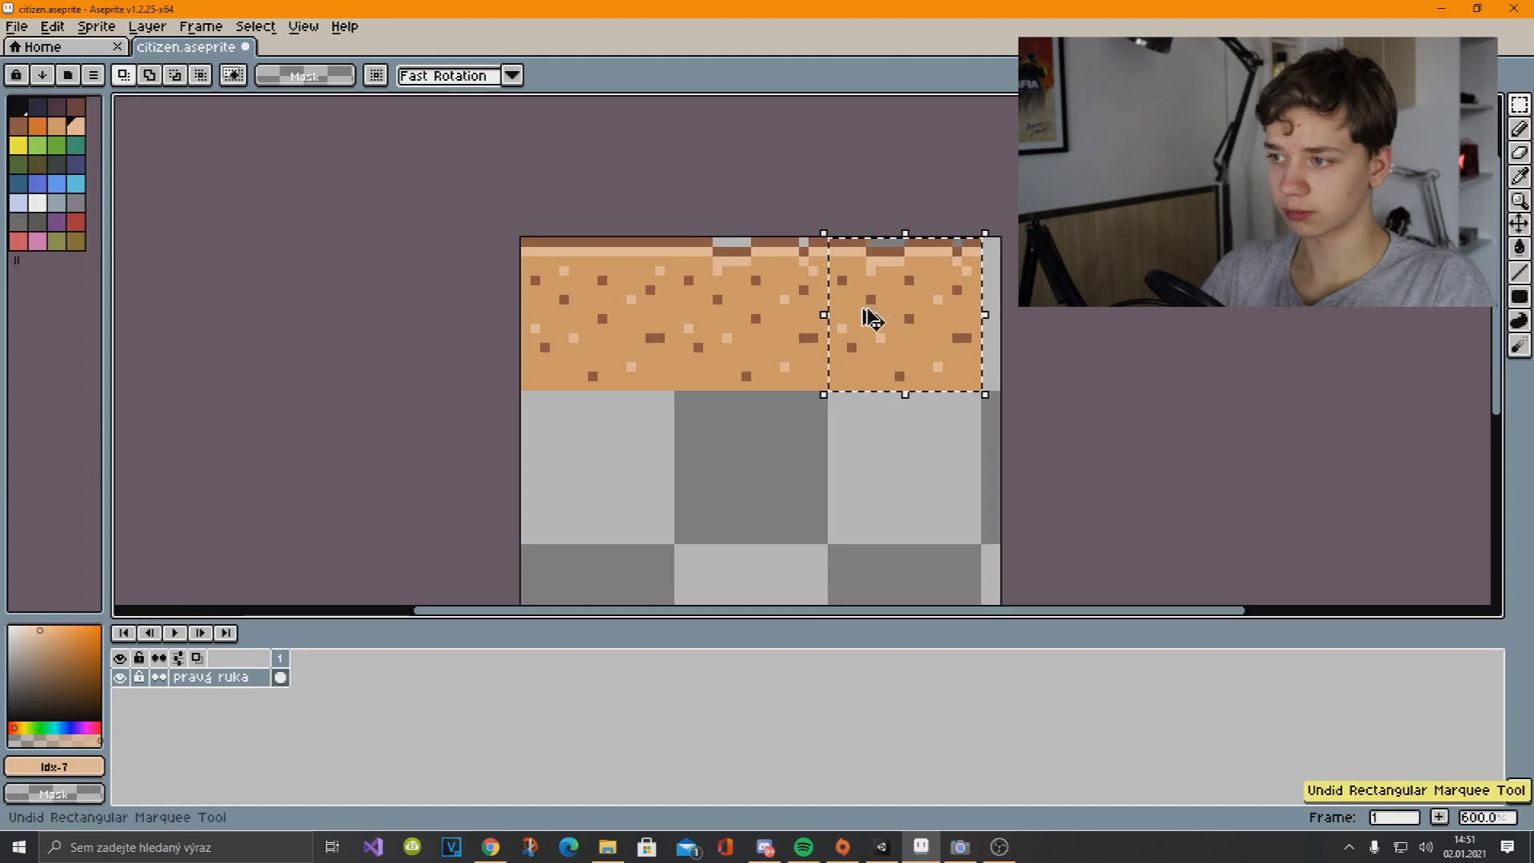
pyautogui.click(68, 24)
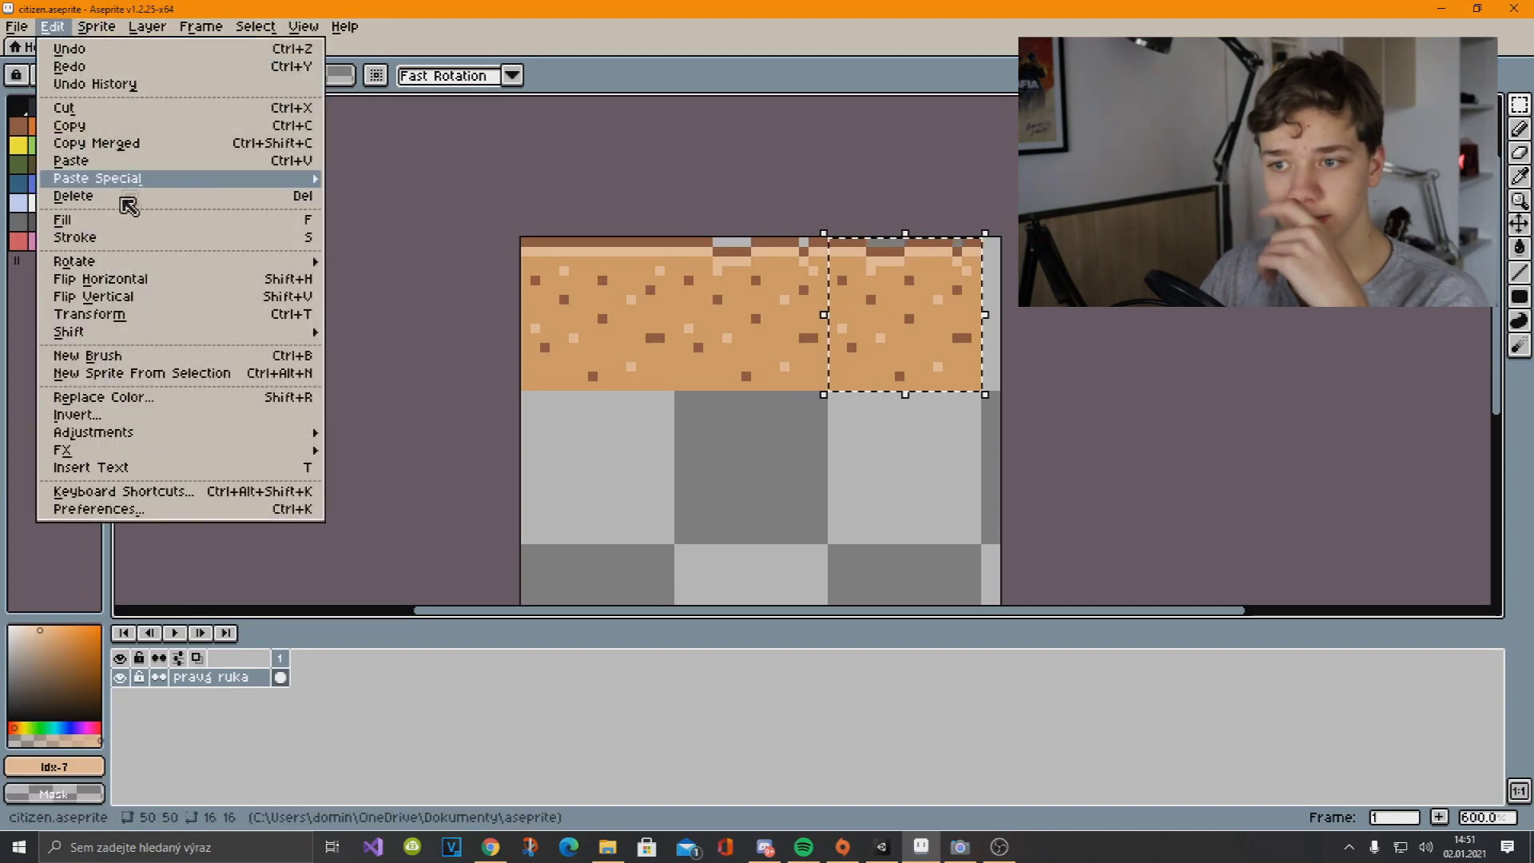
pyautogui.moveTo(120, 179)
pyautogui.click(139, 307)
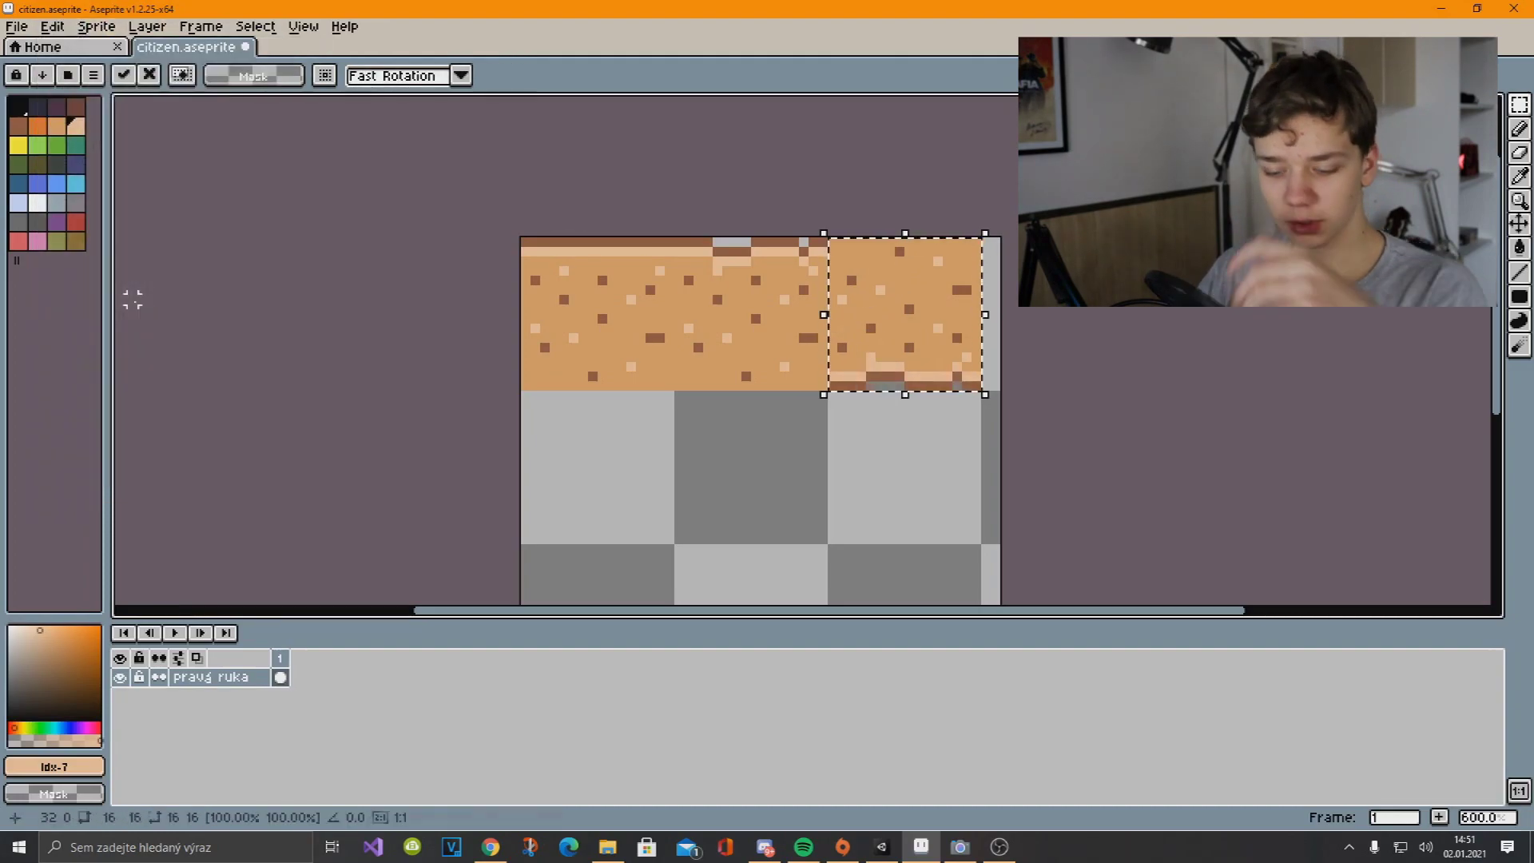
pyautogui.hotkey('ctrl', 'z')
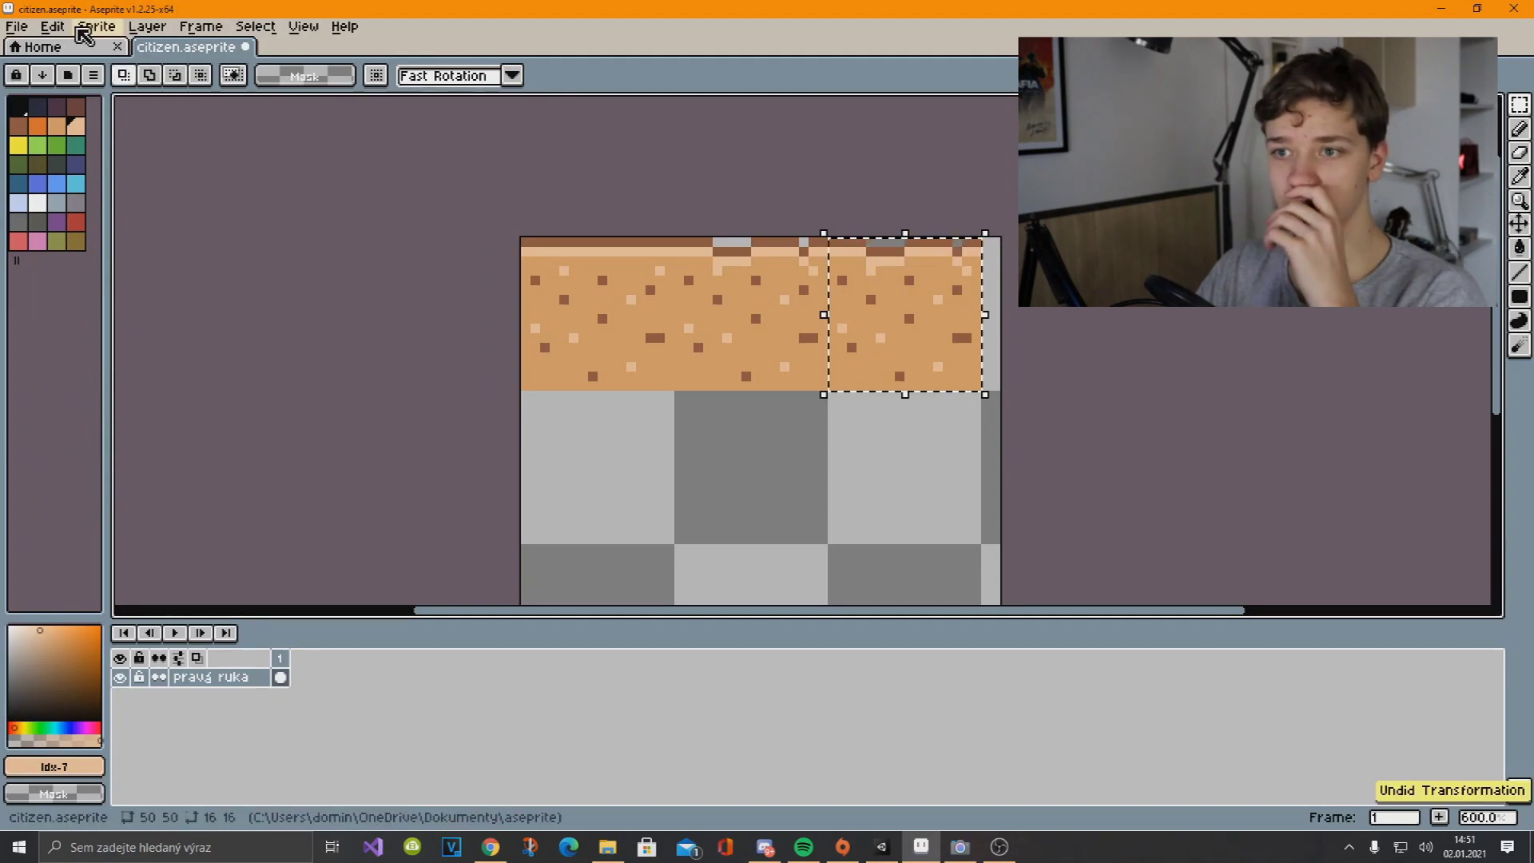
pyautogui.click(52, 26)
pyautogui.click(152, 279)
pyautogui.click(930, 494)
# Place a copy of the plain sand tile directly below the sandy top strip
pyautogui.scroll(-2, 930, 501)
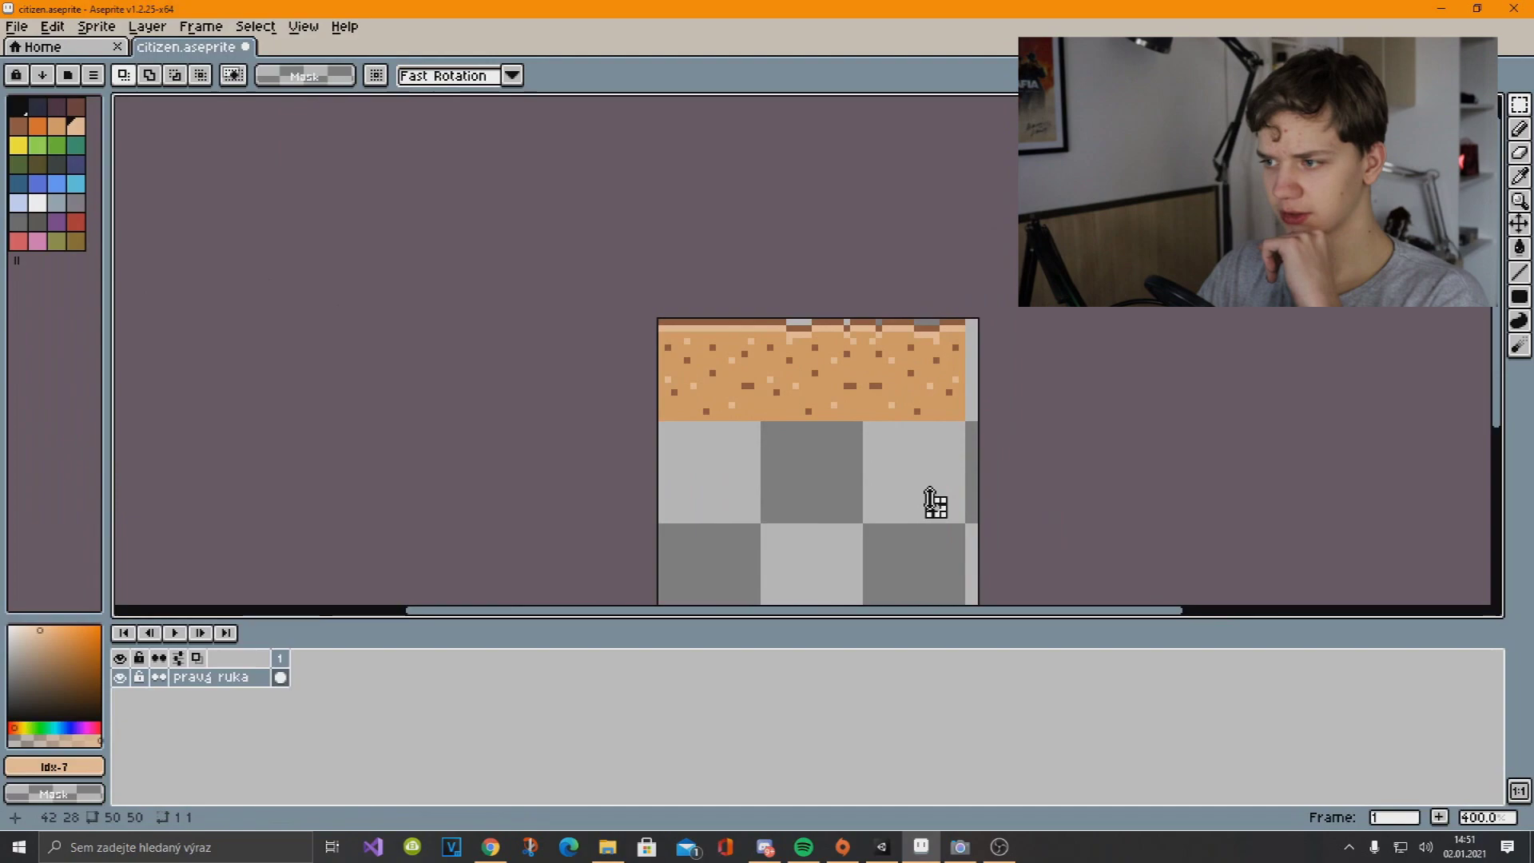
pyautogui.scroll(3, 931, 502)
pyautogui.moveTo(393, 159)
pyautogui.mouseDown()
pyautogui.moveTo(594, 334)
pyautogui.moveTo(509, 400)
pyautogui.mouseUp()
pyautogui.hotkey('ctrl', 'z')
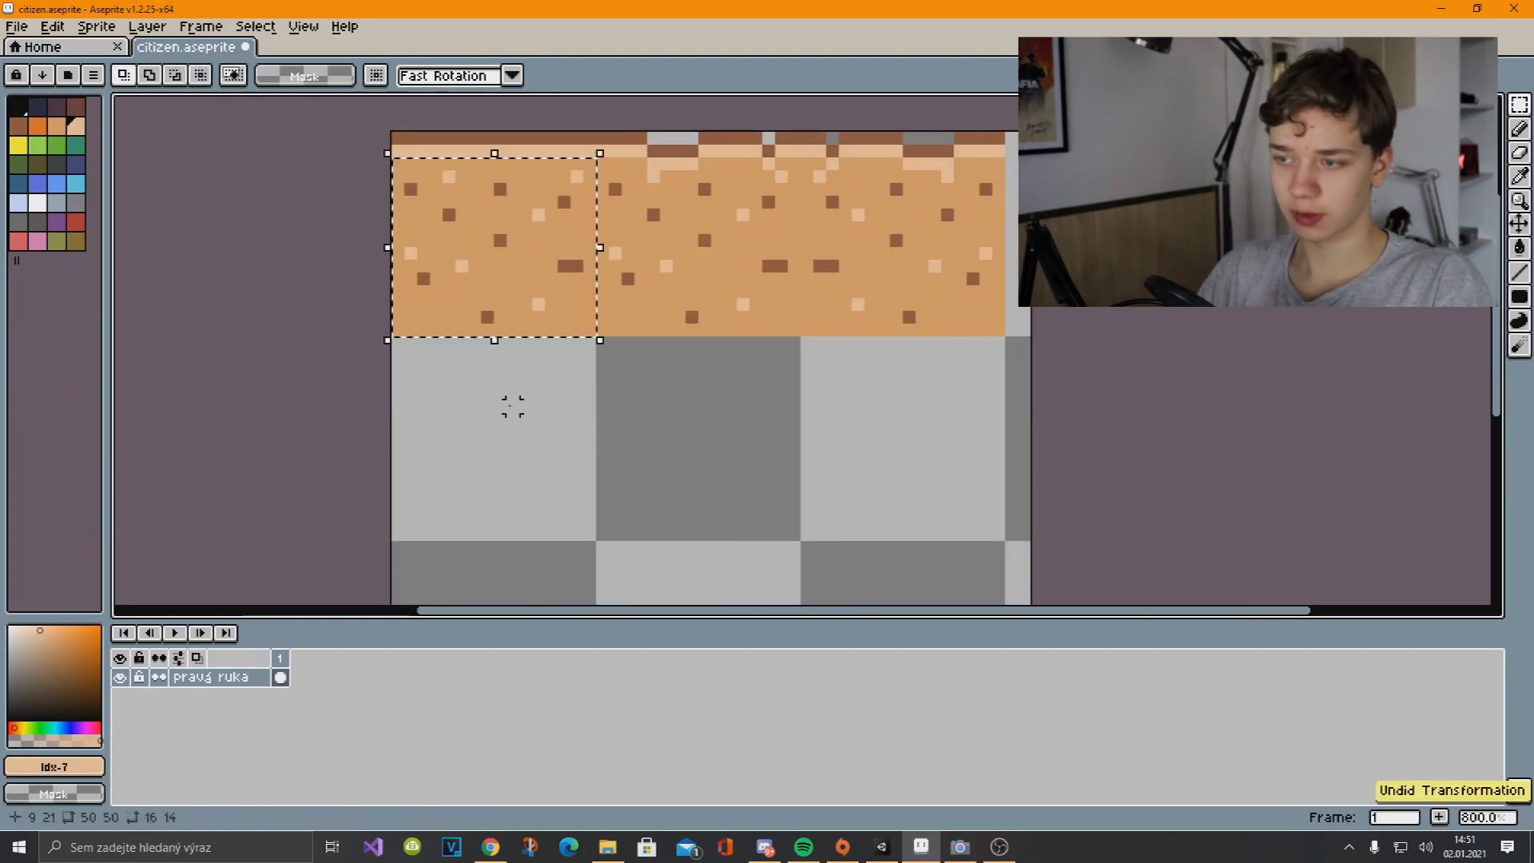
pyautogui.moveTo(490, 318)
pyautogui.keyDown('ctrl'); pyautogui.mouseDown()
pyautogui.moveTo(469, 521)
pyautogui.moveTo(496, 490)
pyautogui.mouseUp(); pyautogui.keyUp('ctrl')
pyautogui.press('Return')
pyautogui.hotkey('ctrl', 'alt', 'shift', 's')
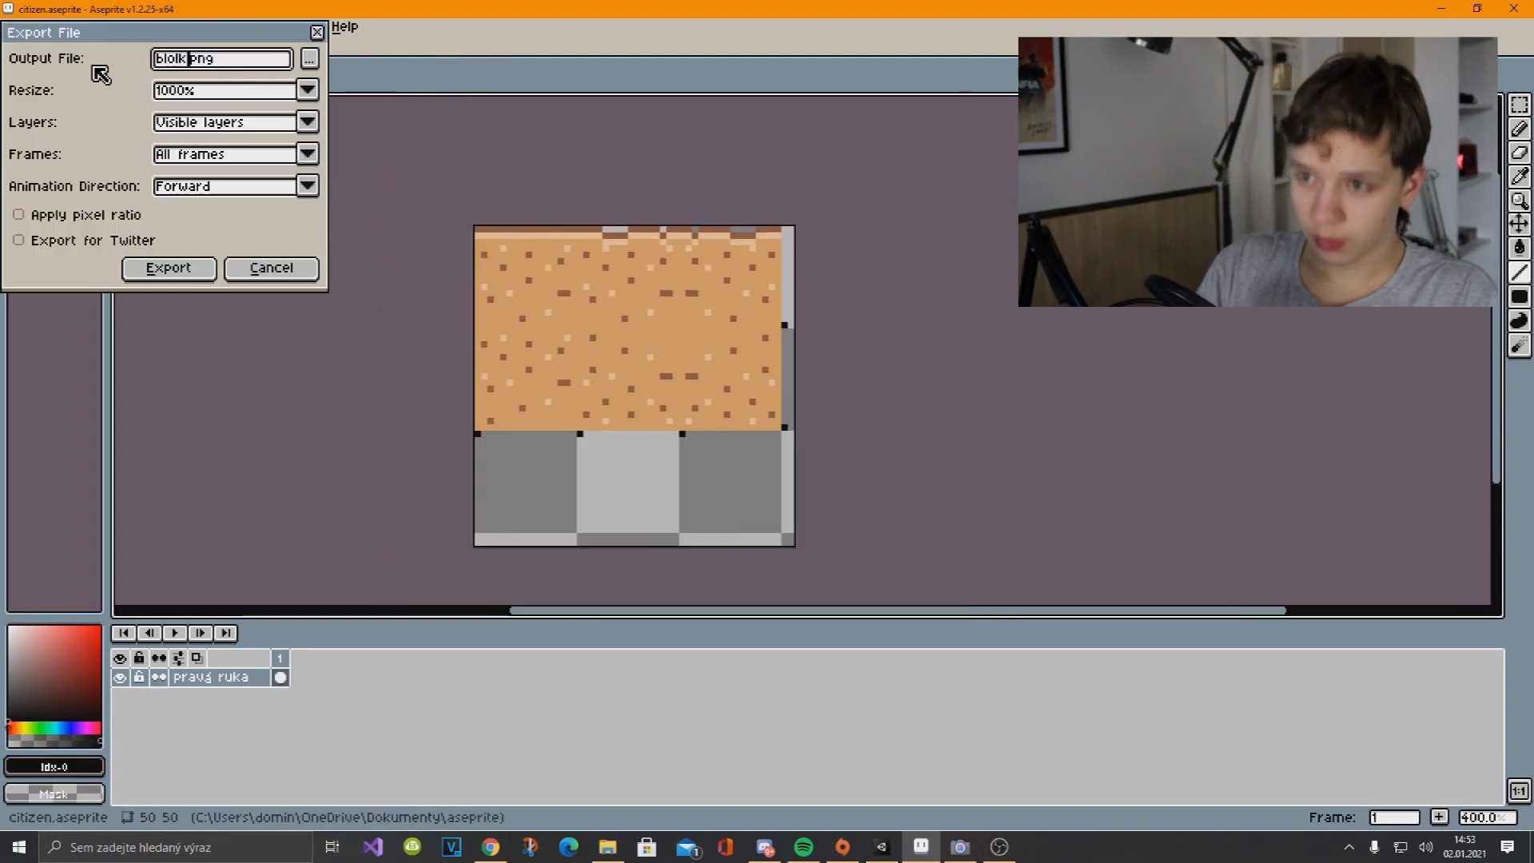
# Export the sand tileset as 'písečné bloky.png' enlarged to 1000%
pyautogui.write('písečné bloky')
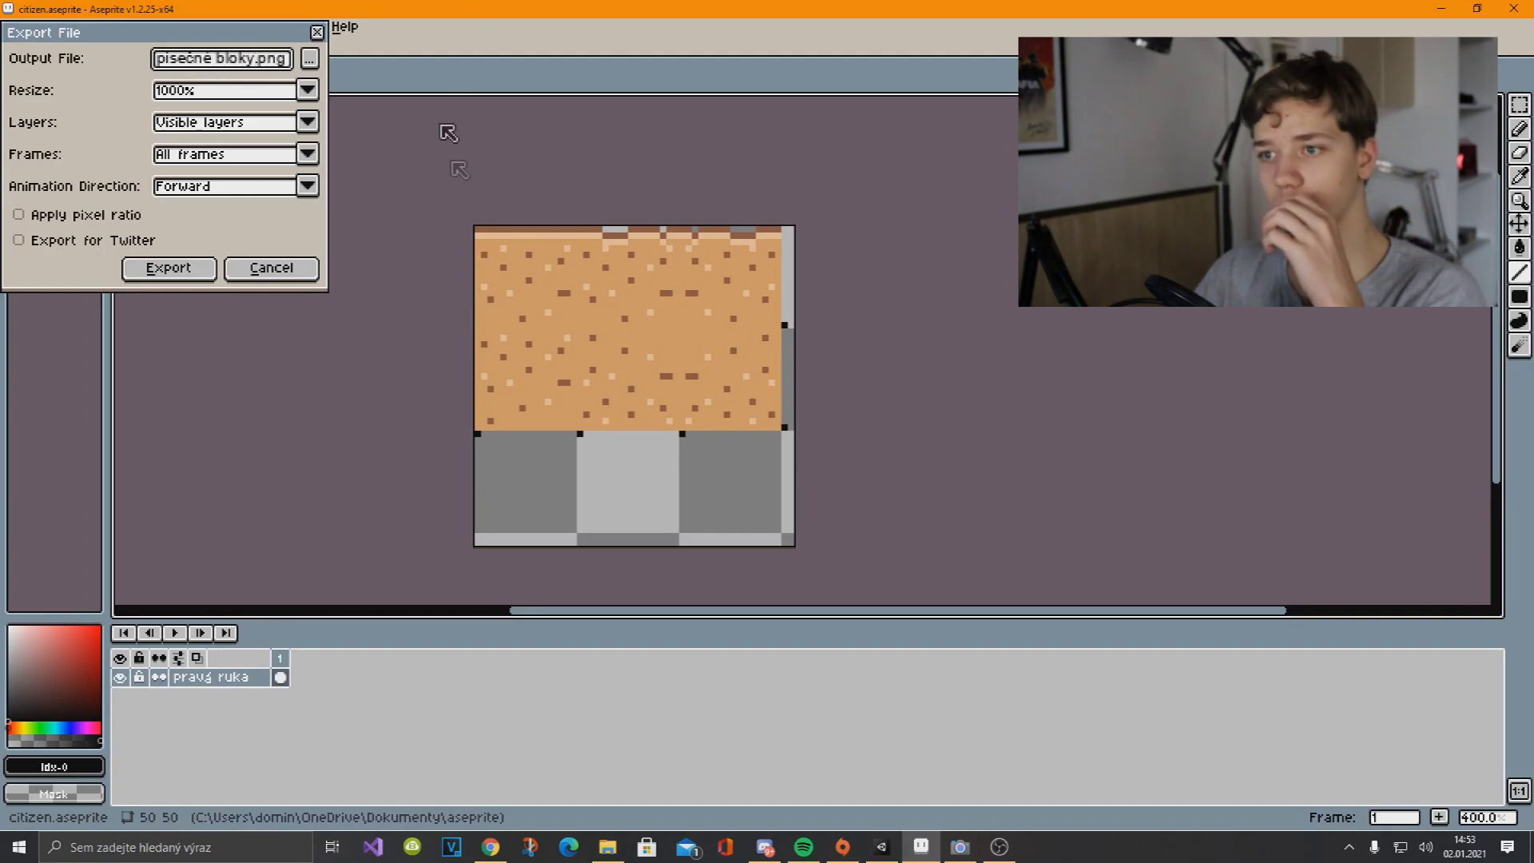
pyautogui.click(172, 279)
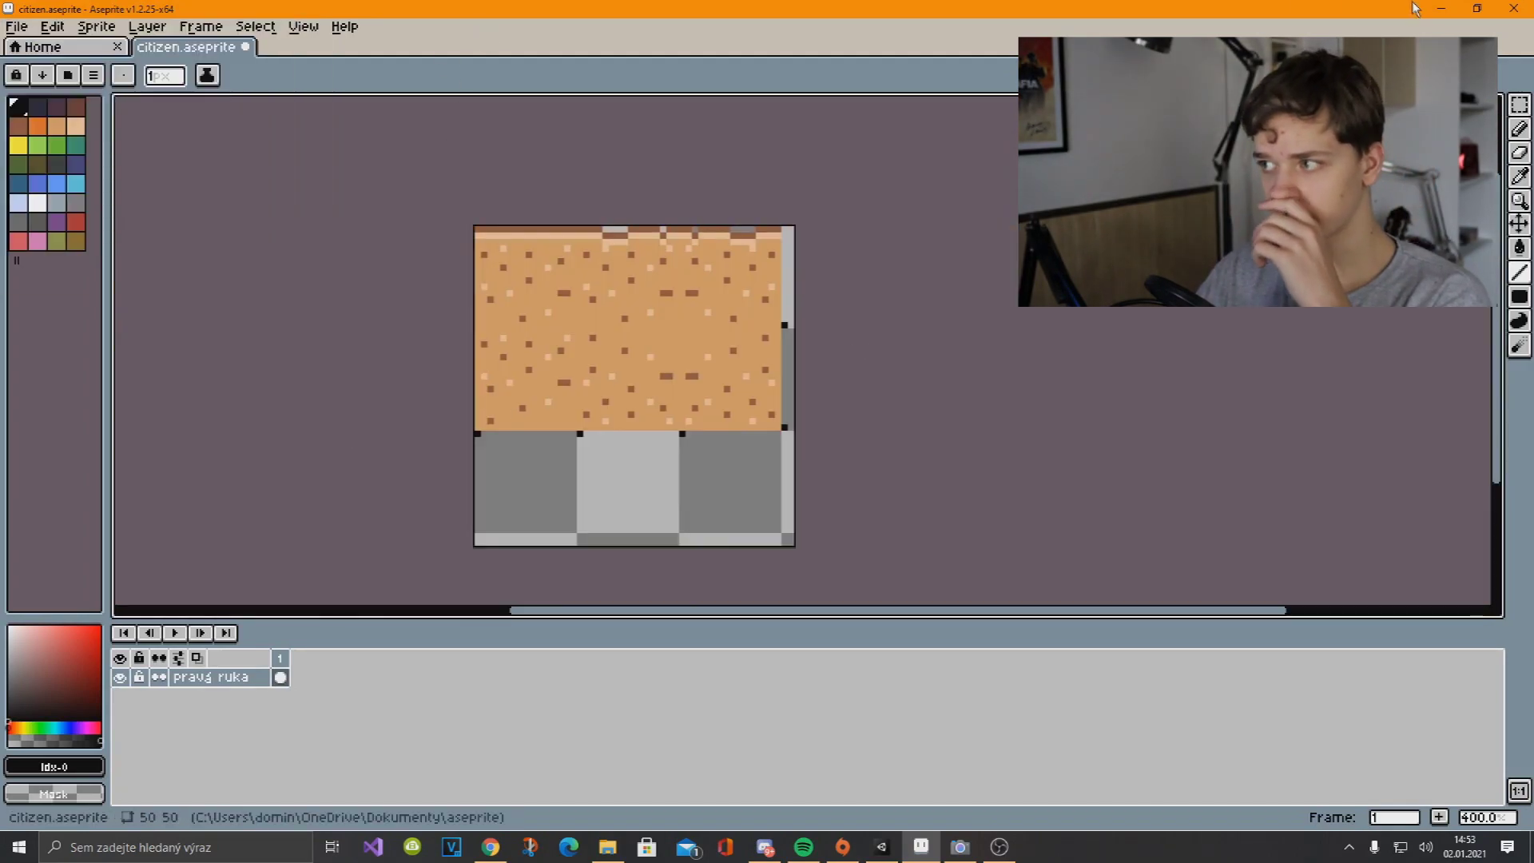
pyautogui.hotkey('alt', 'Tab')
# Paint a tall dirt-block column and add a Tilemap Collider 2D to the Tilemap
pyautogui.click(1045, 350)
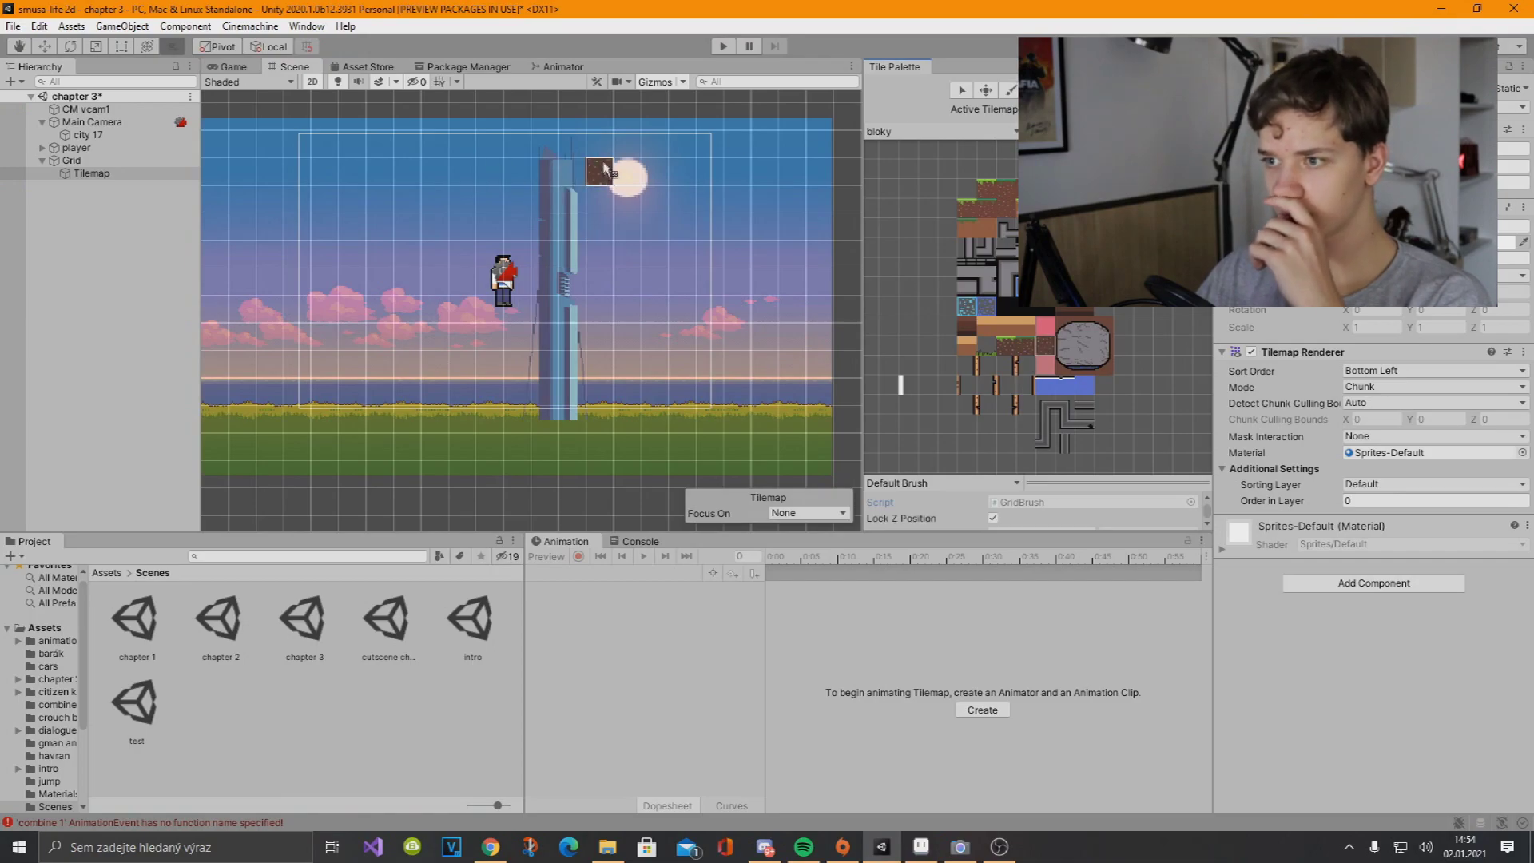
pyautogui.moveTo(572, 139); pyautogui.dragTo(637, 349)
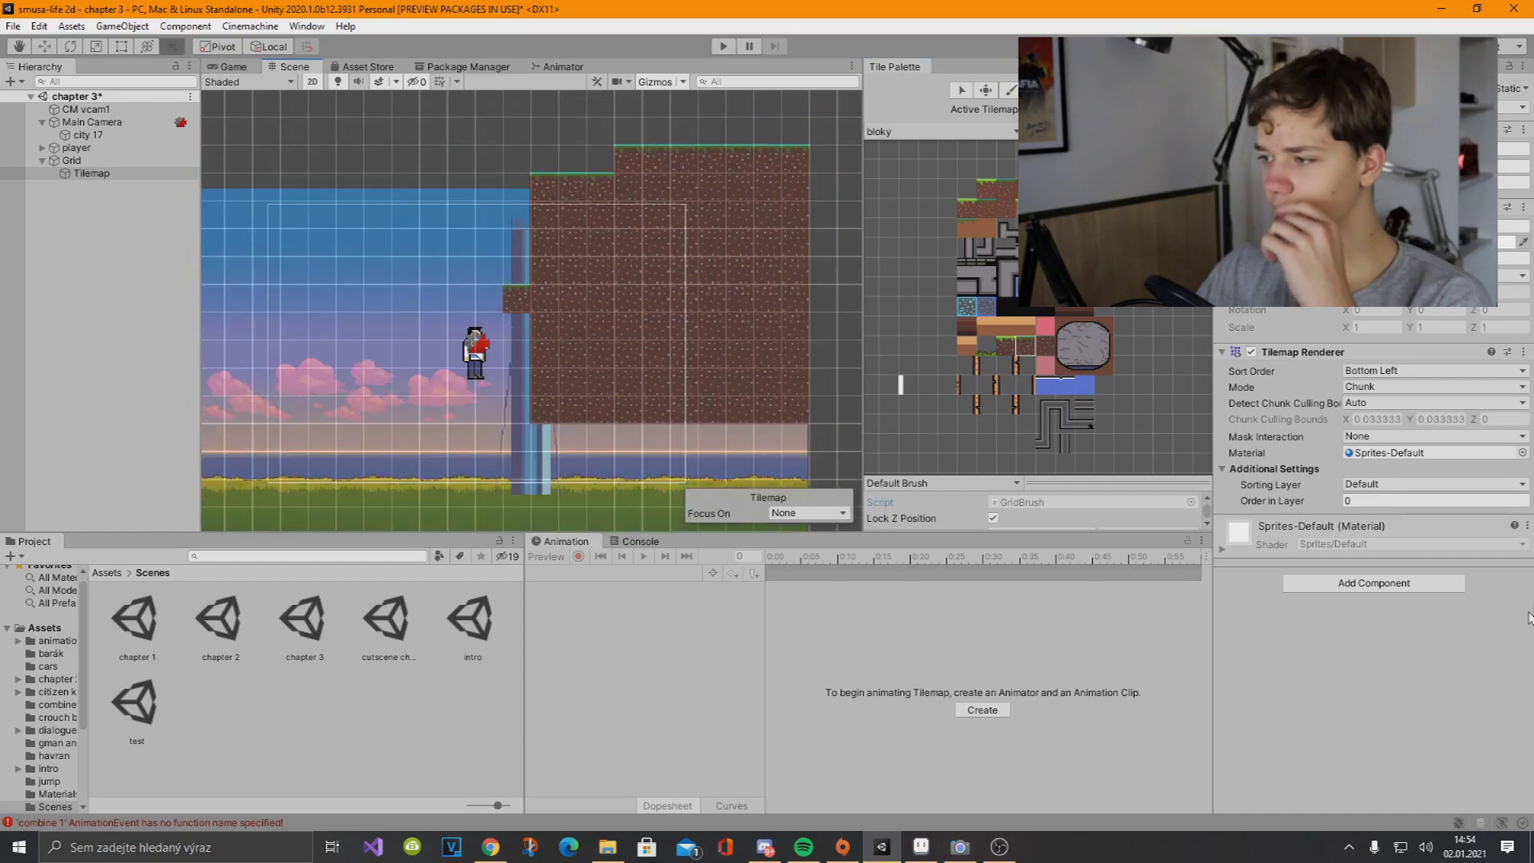
pyautogui.click(1374, 587)
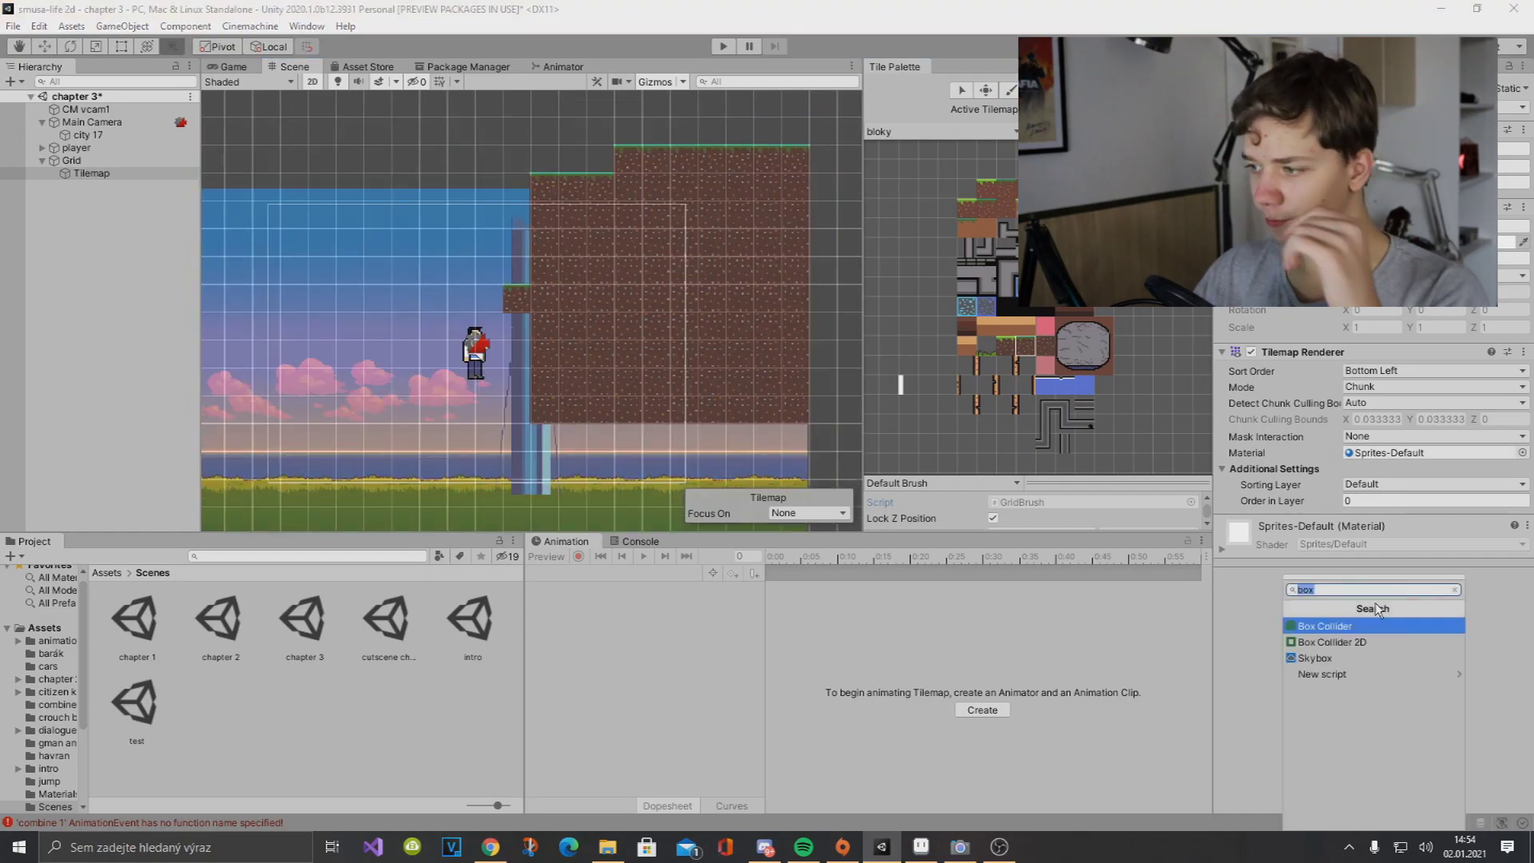
pyautogui.press('BackSpace')
pyautogui.write('coll')
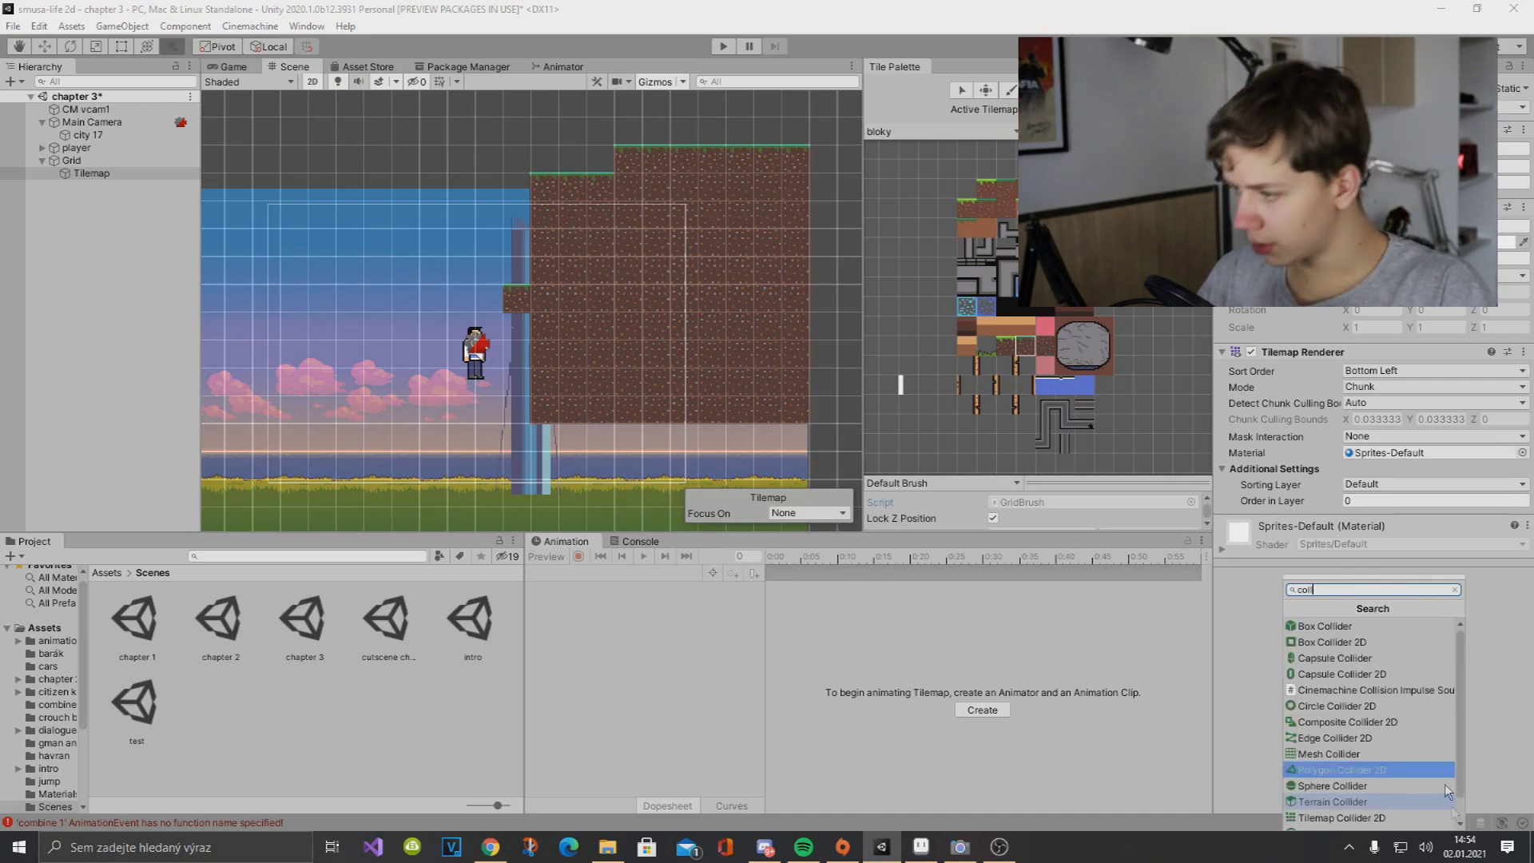
pyautogui.scroll(-1, 1386, 783)
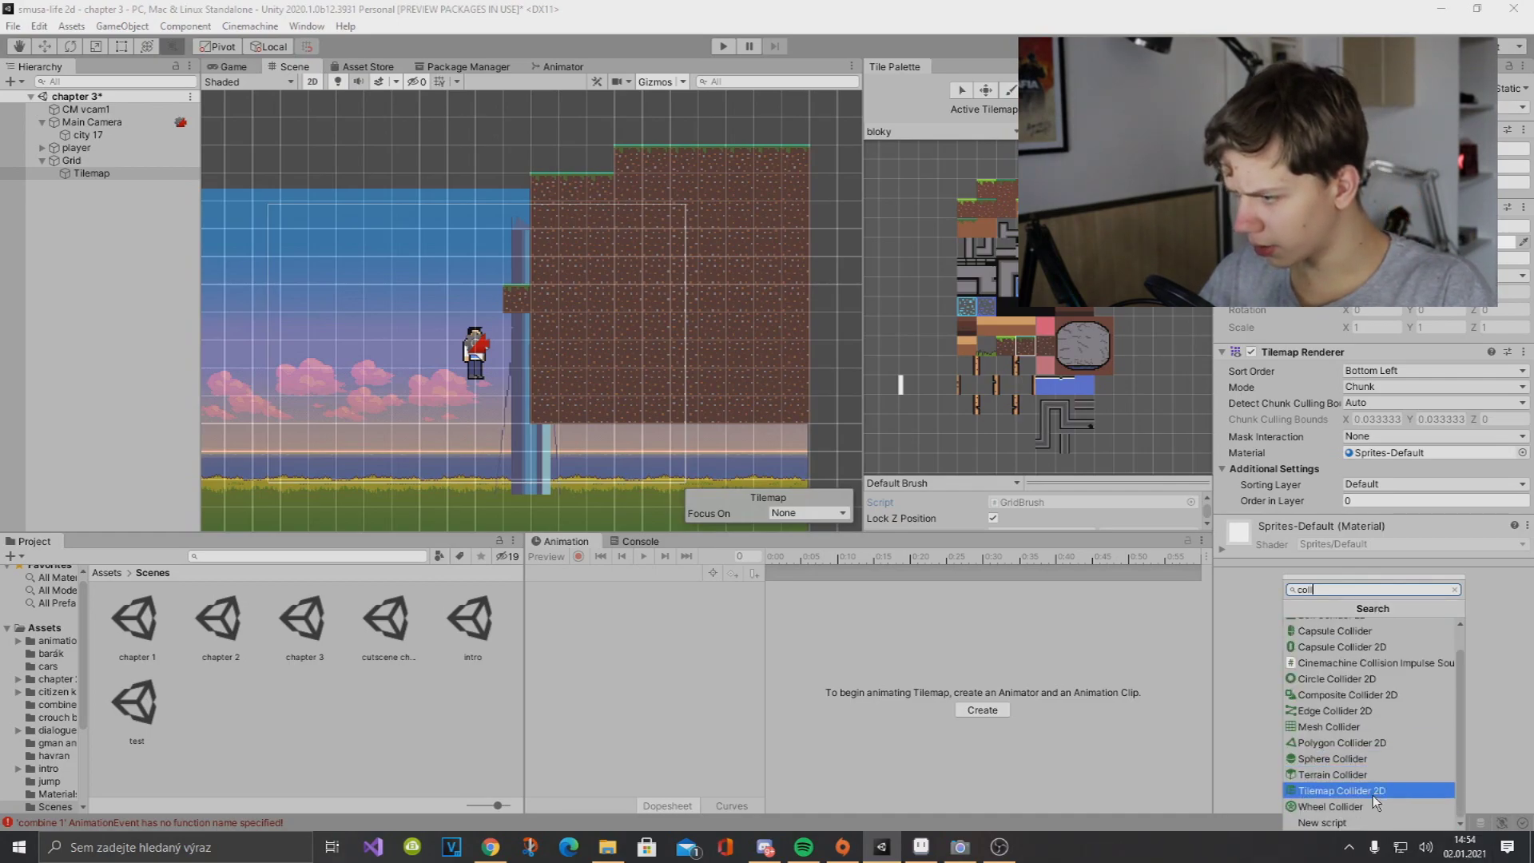
pyautogui.click(1381, 791)
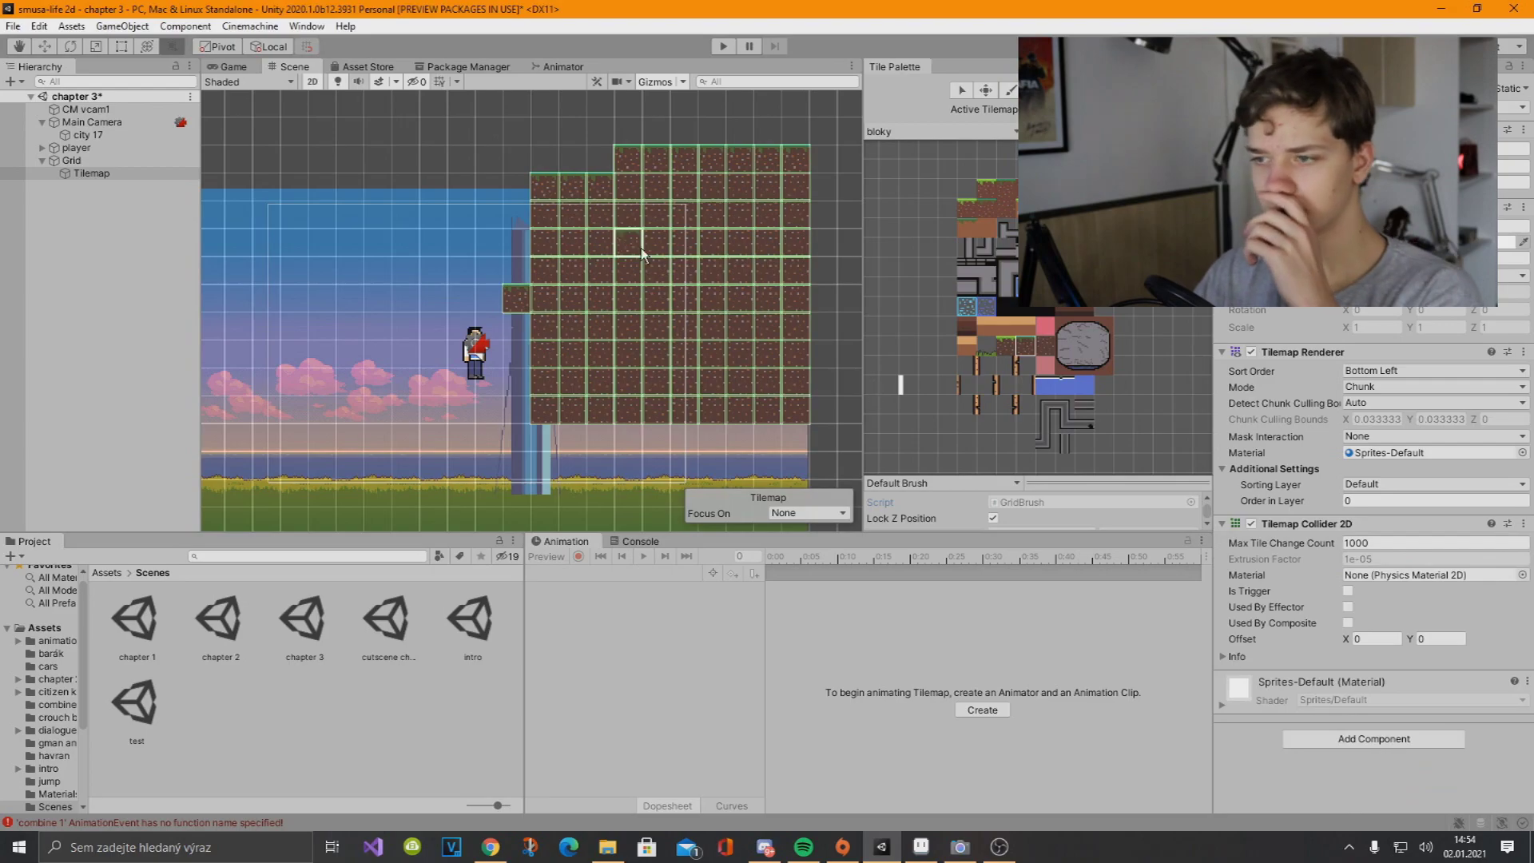
pyautogui.scroll(1, 626, 331)
pyautogui.moveTo(627, 332); pyautogui.dragTo(626, 244, button='middle')
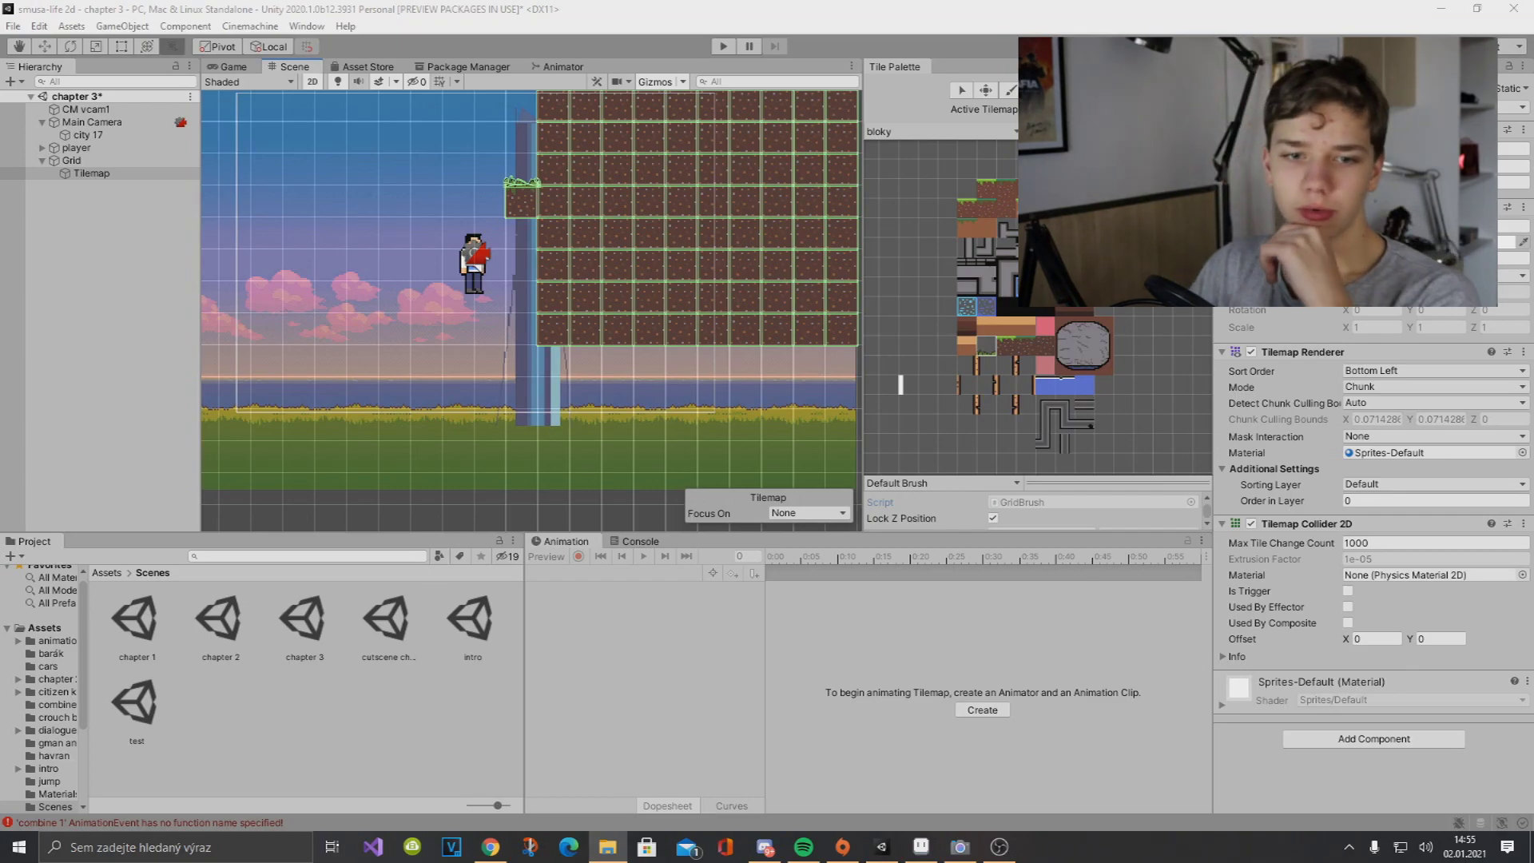
# Change the písečné bloky texture's Sprite Mode, apply it, and open the Sprite Editor
pyautogui.click(106, 572)
pyautogui.scroll(-5, 382, 647)
pyautogui.click(382, 647)
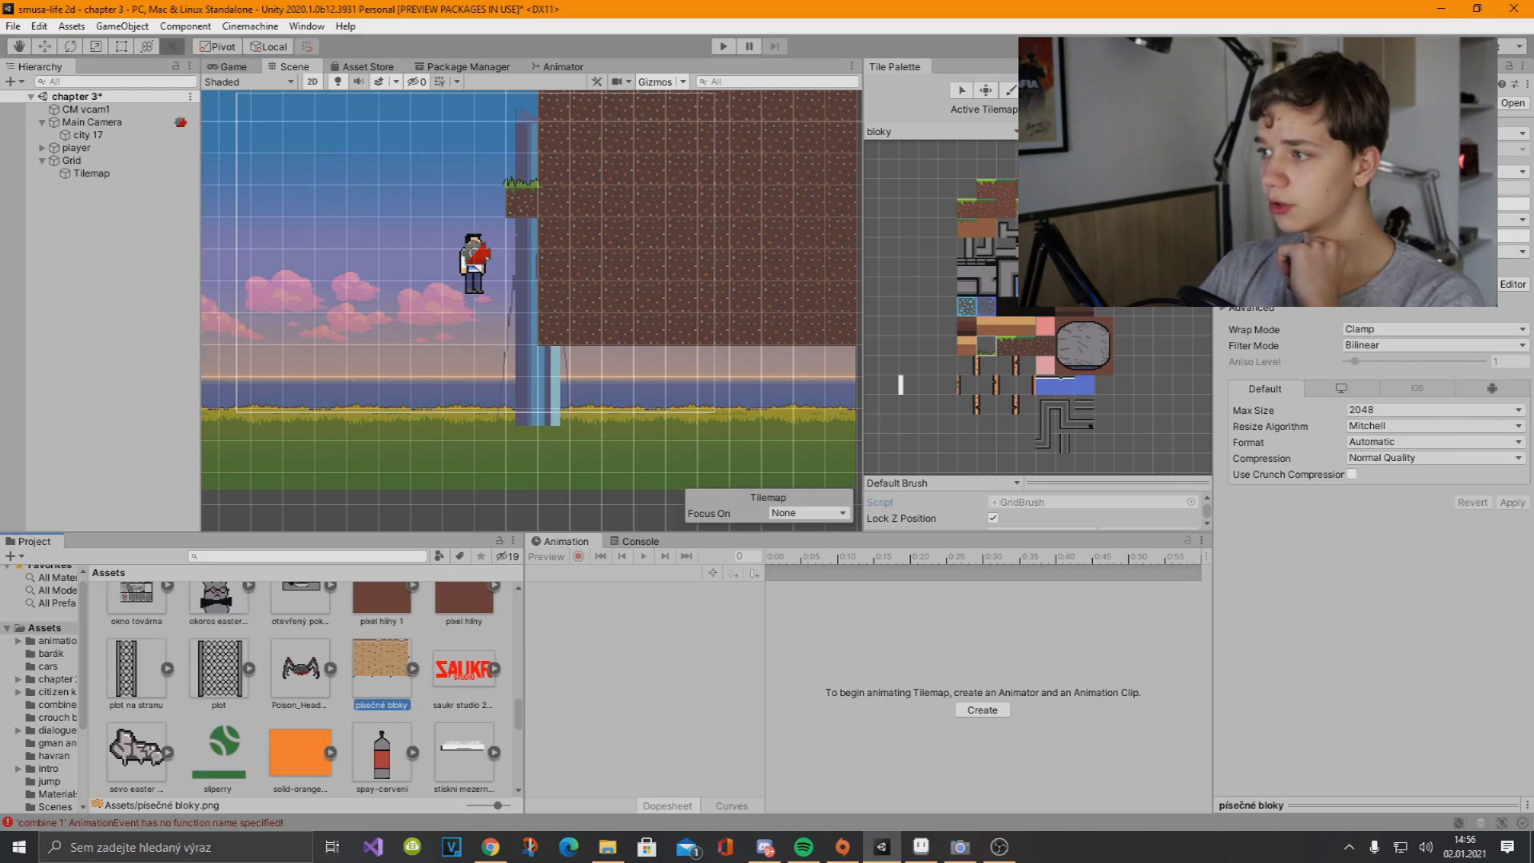
pyautogui.click(1358, 199)
pyautogui.click(1502, 272)
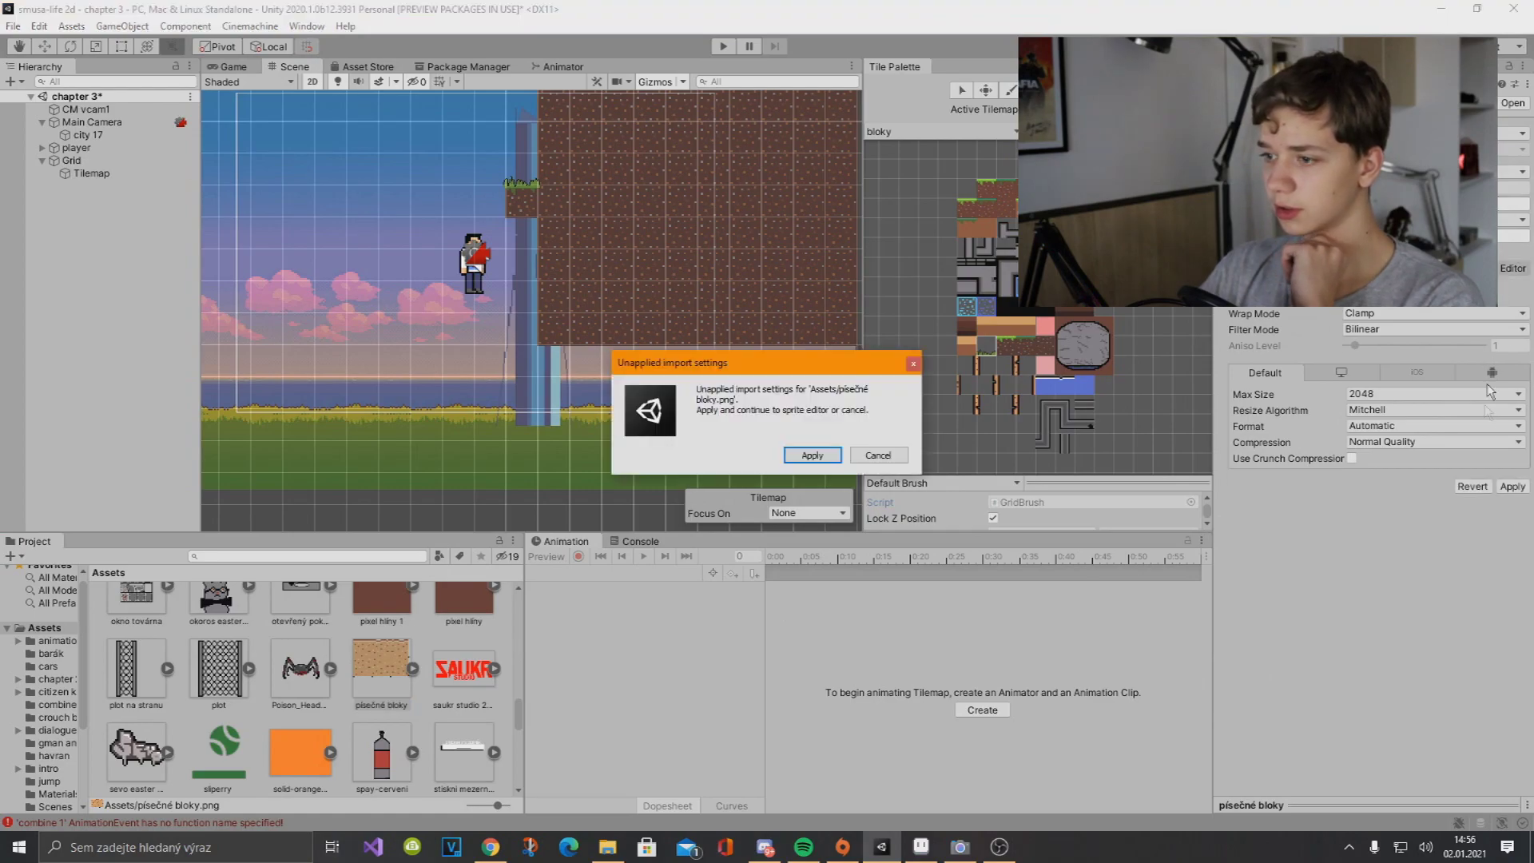
pyautogui.click(811, 455)
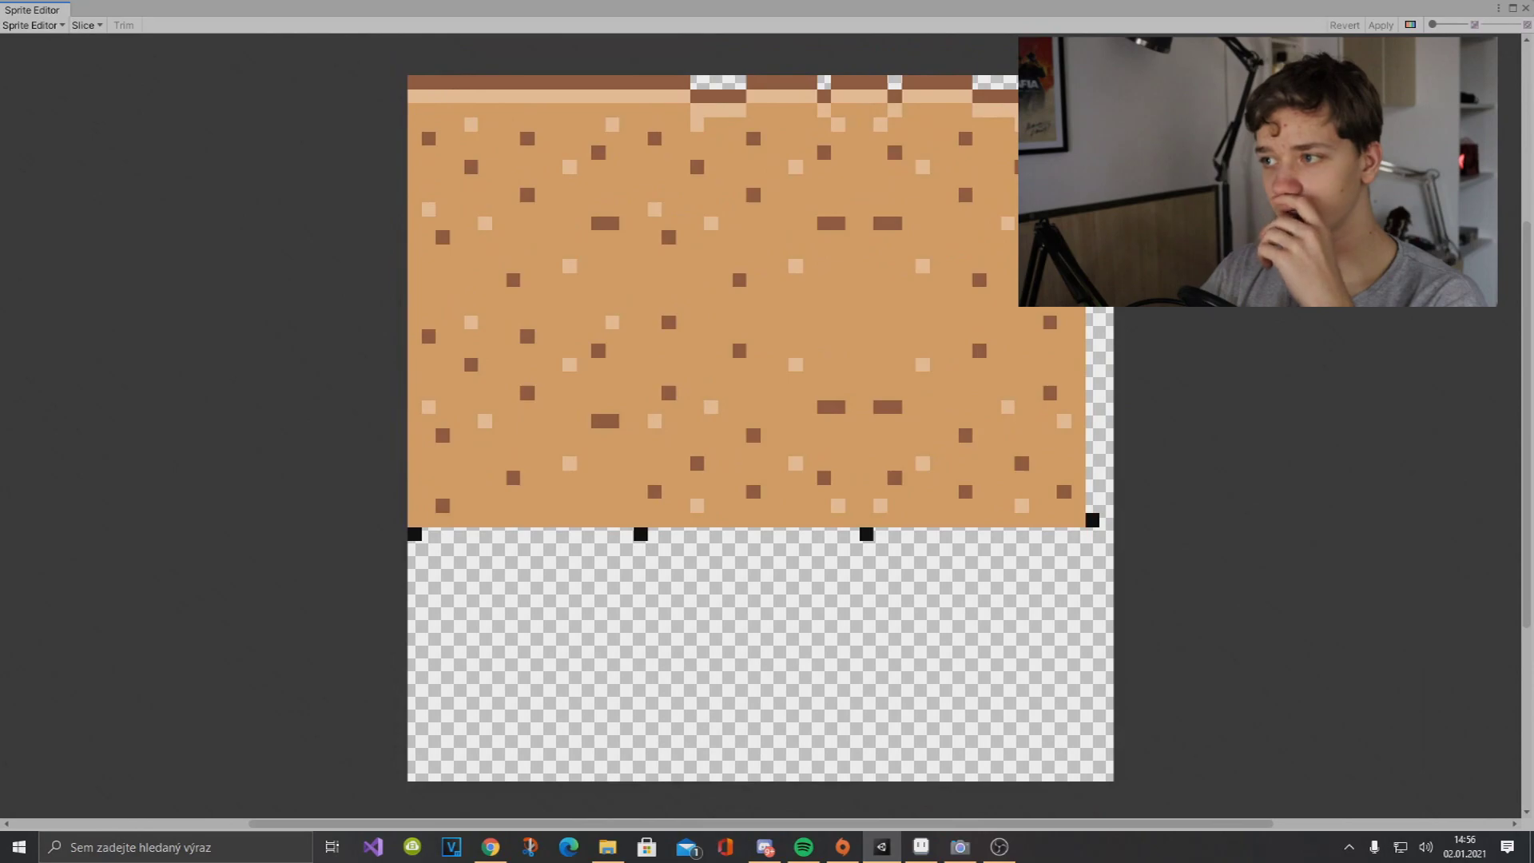
# Stretch the písečné bloky_4 slice to the edge and add a 160×160 top-left sprite slice
pyautogui.scroll(1, 1003, 352)
pyautogui.click(979, 352)
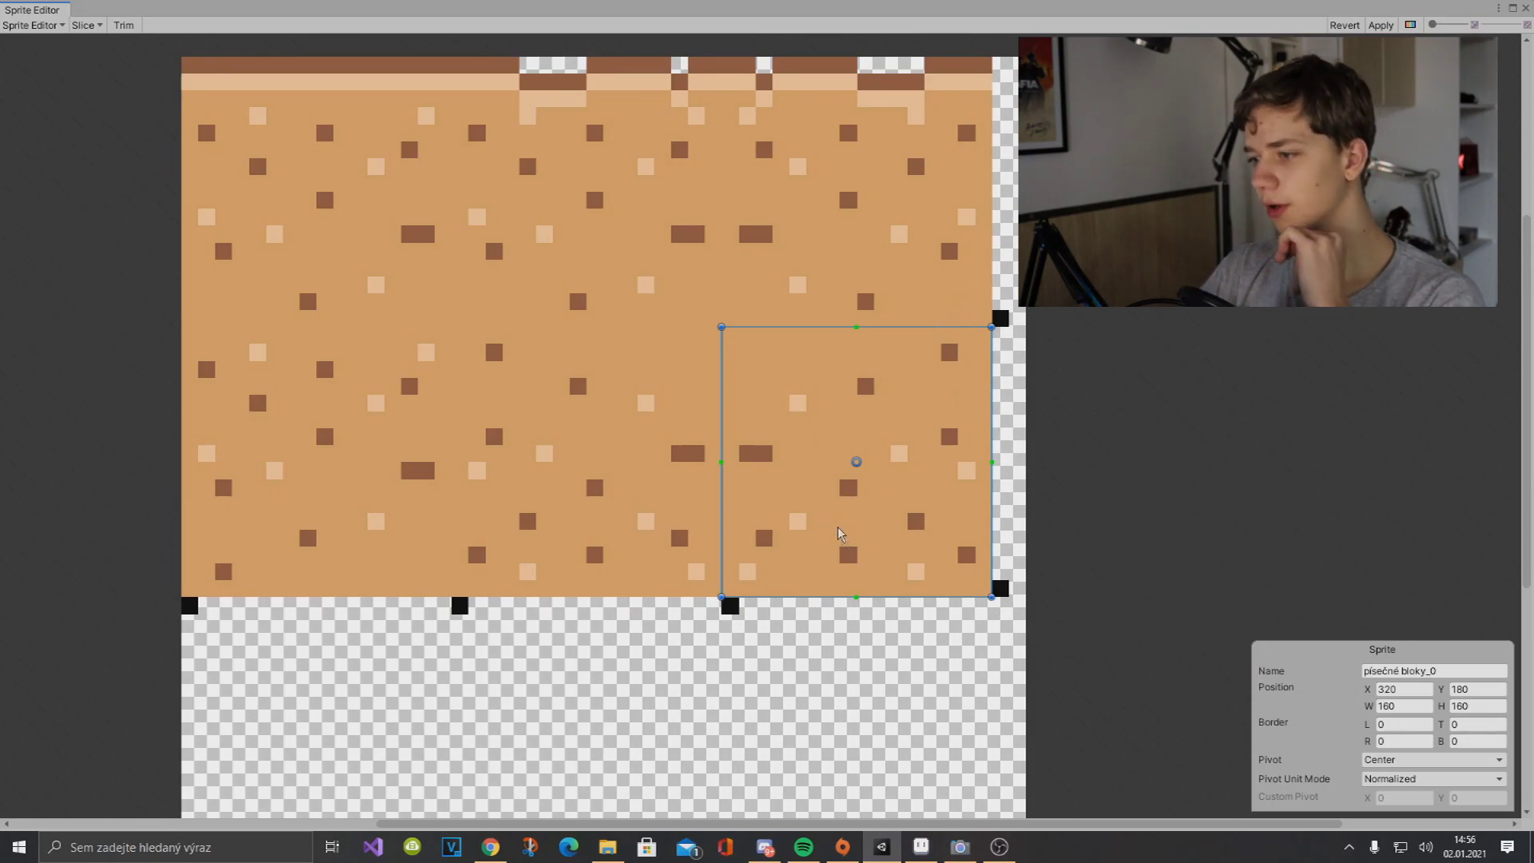
pyautogui.scroll(3, 524, 527)
pyautogui.click(524, 528)
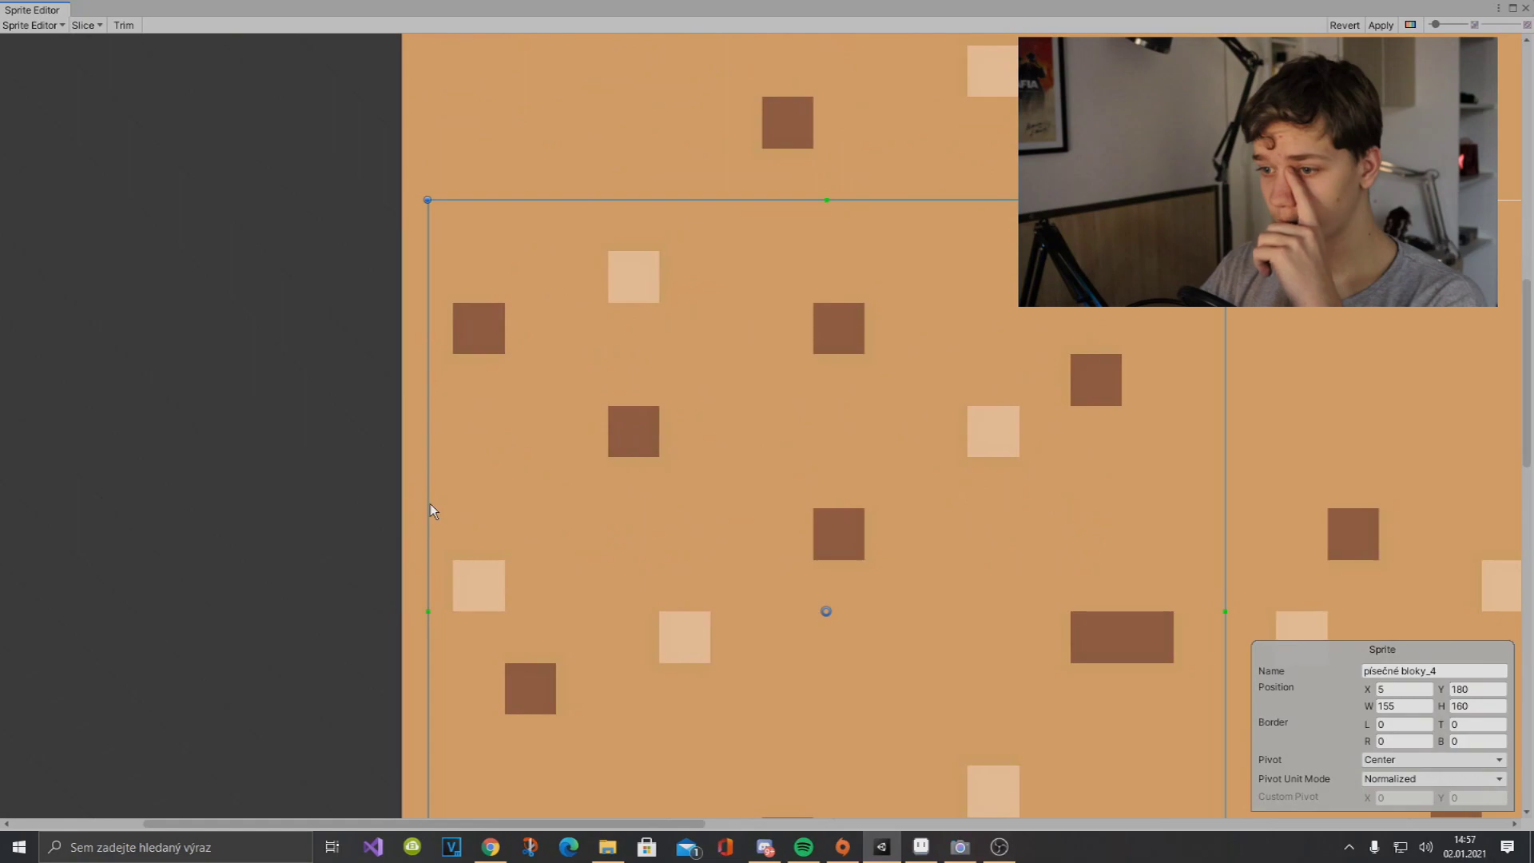
pyautogui.moveTo(427, 505); pyautogui.dragTo(401, 507)
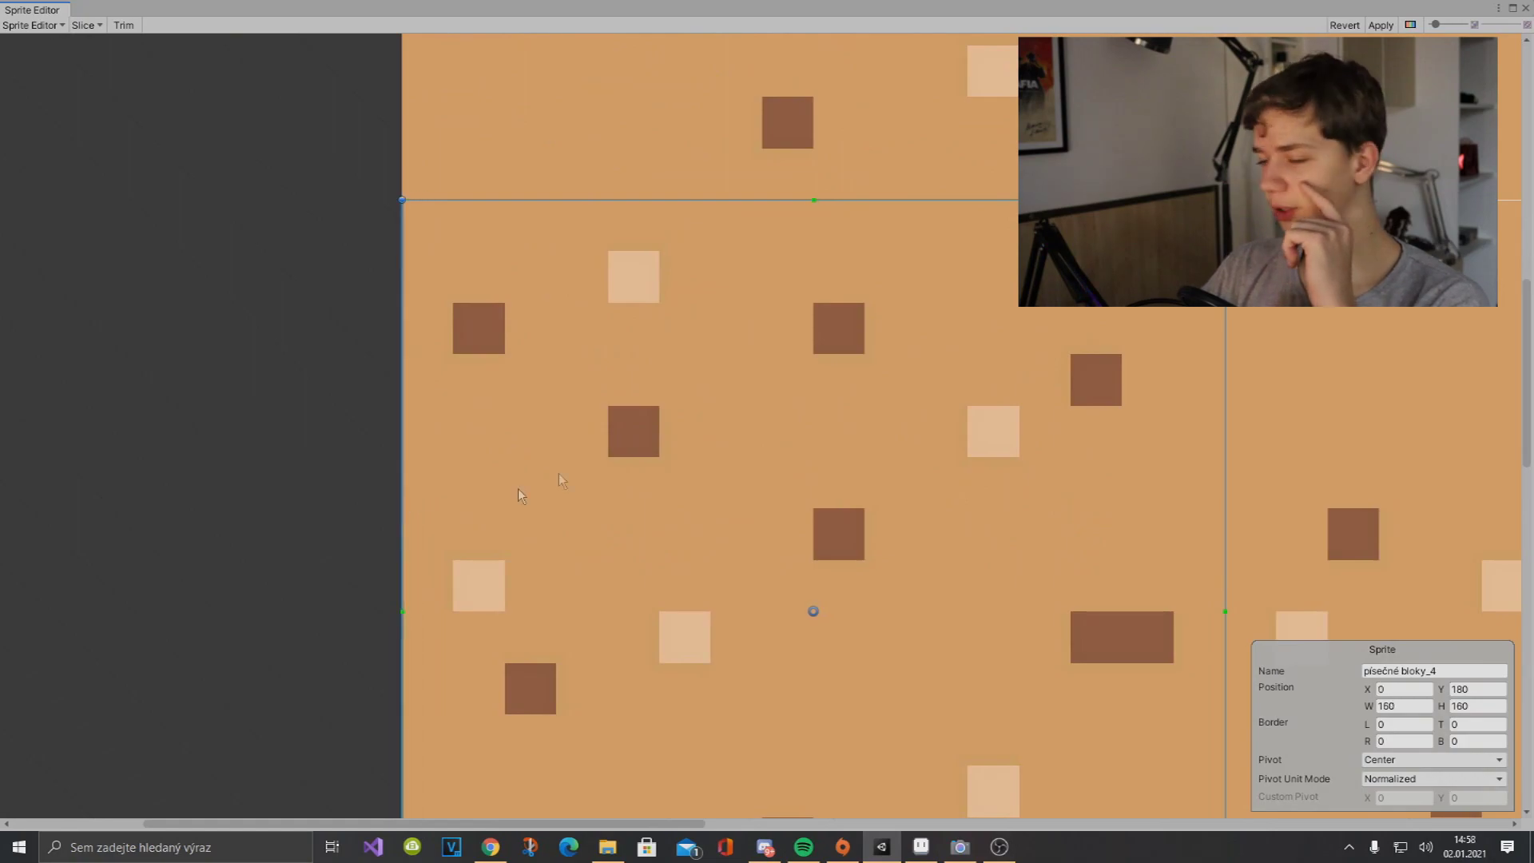
pyautogui.scroll(-3, 482, 500)
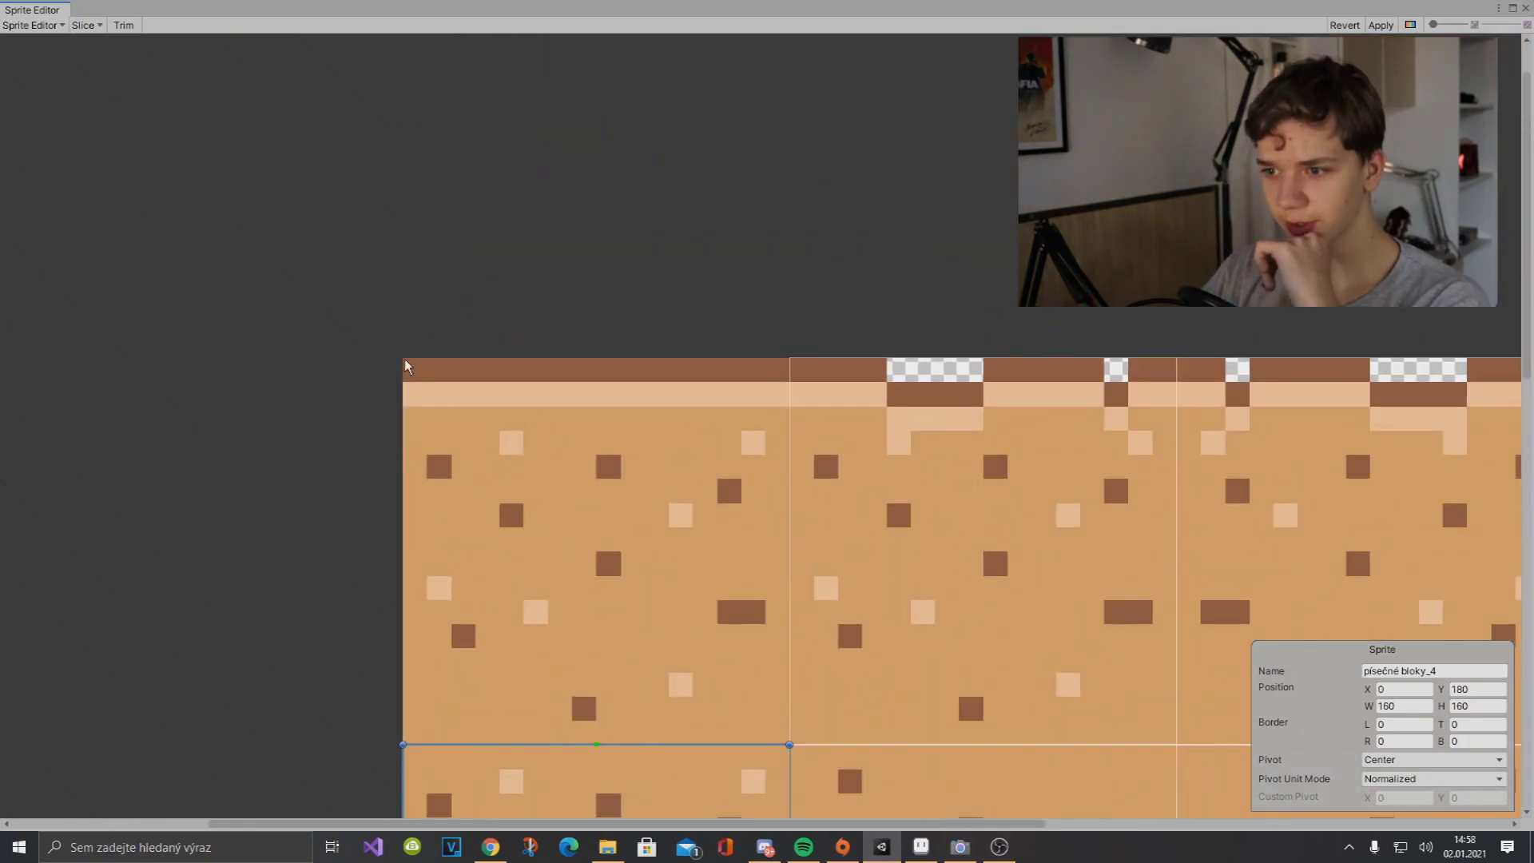
pyautogui.moveTo(405, 366); pyautogui.dragTo(789, 751)
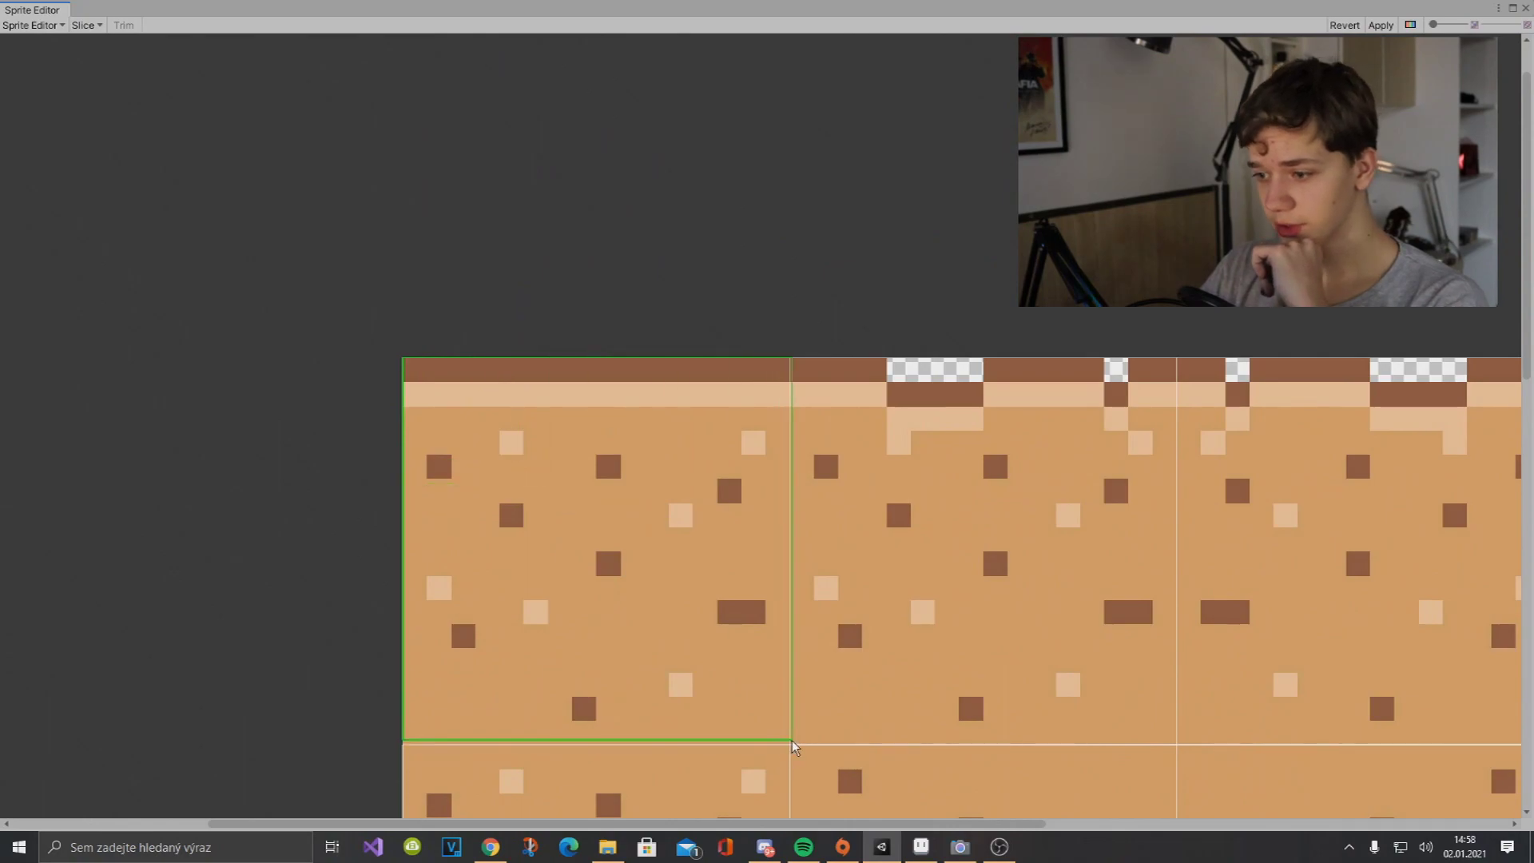
pyautogui.scroll(3, 932, 275)
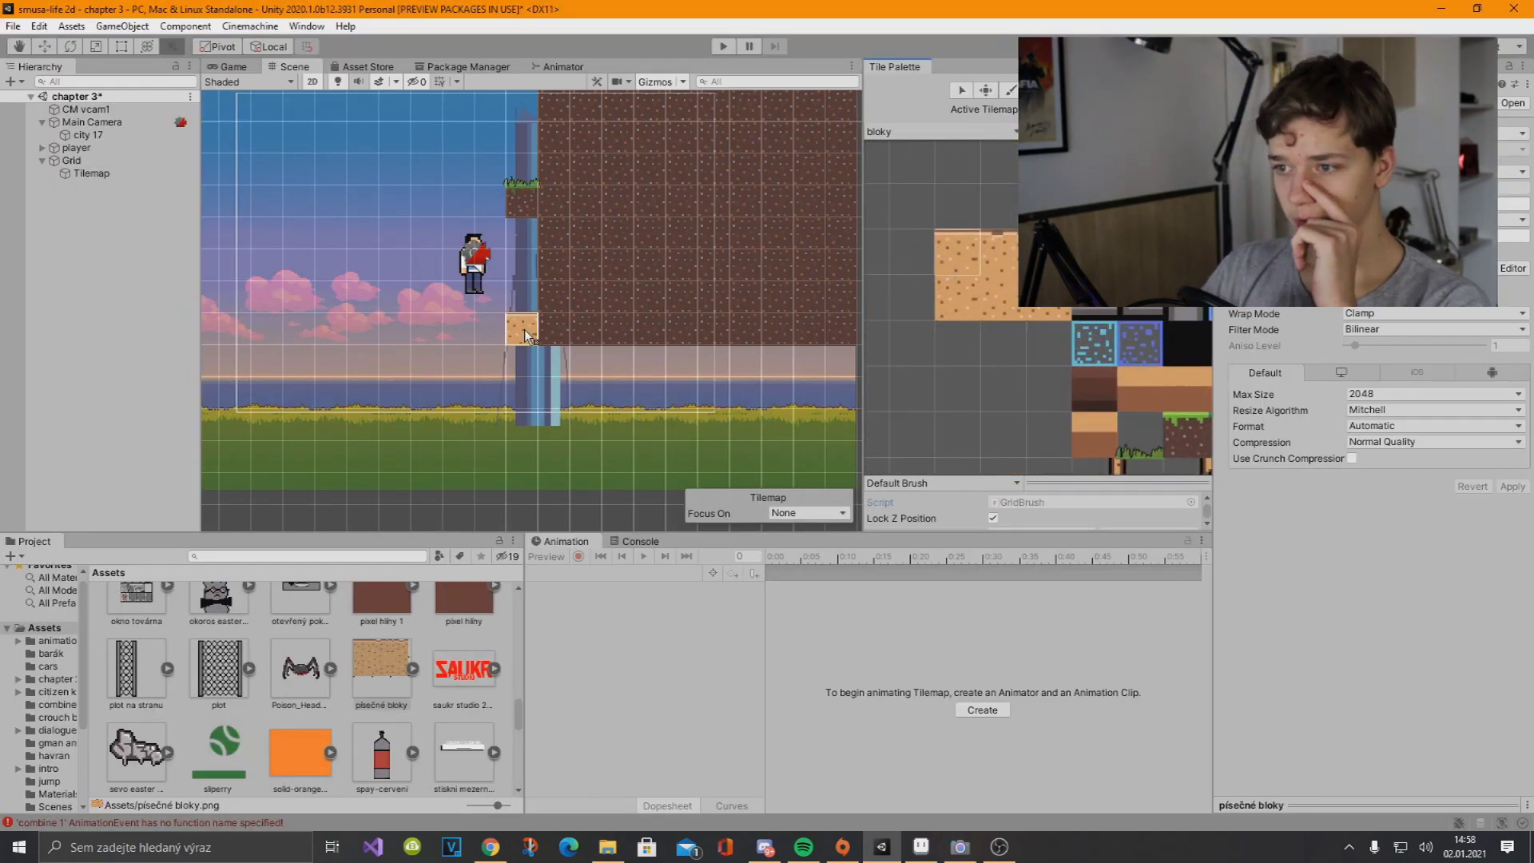
# Select the tilemap layer and re-centre the Scene view on the level
pyautogui.scroll(5, 558, 367)
pyautogui.scroll(-5, 623, 360)
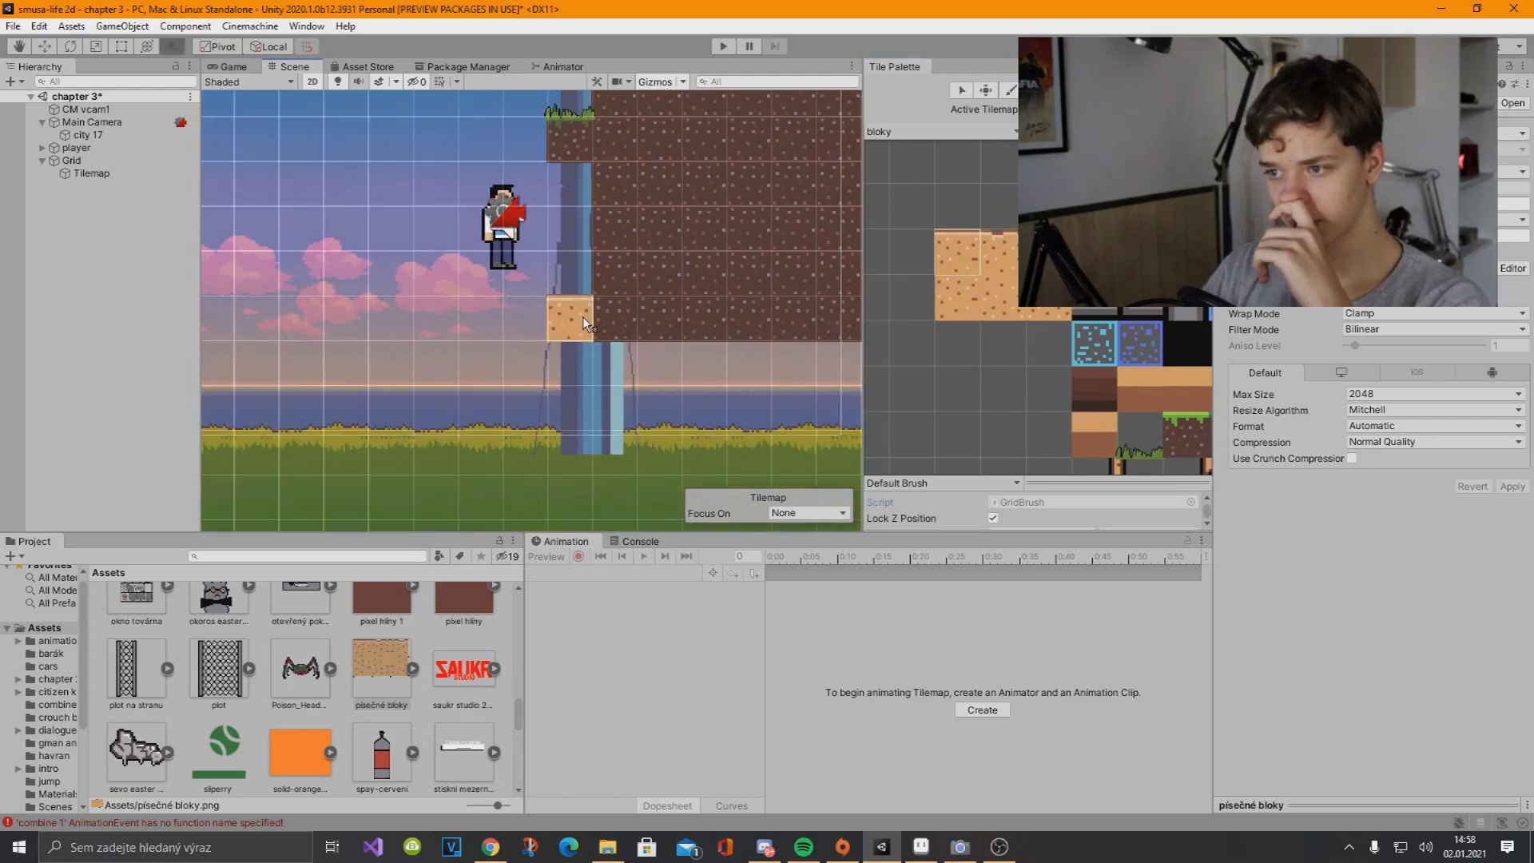
pyautogui.click(620, 388)
pyautogui.scroll(-3, 596, 376)
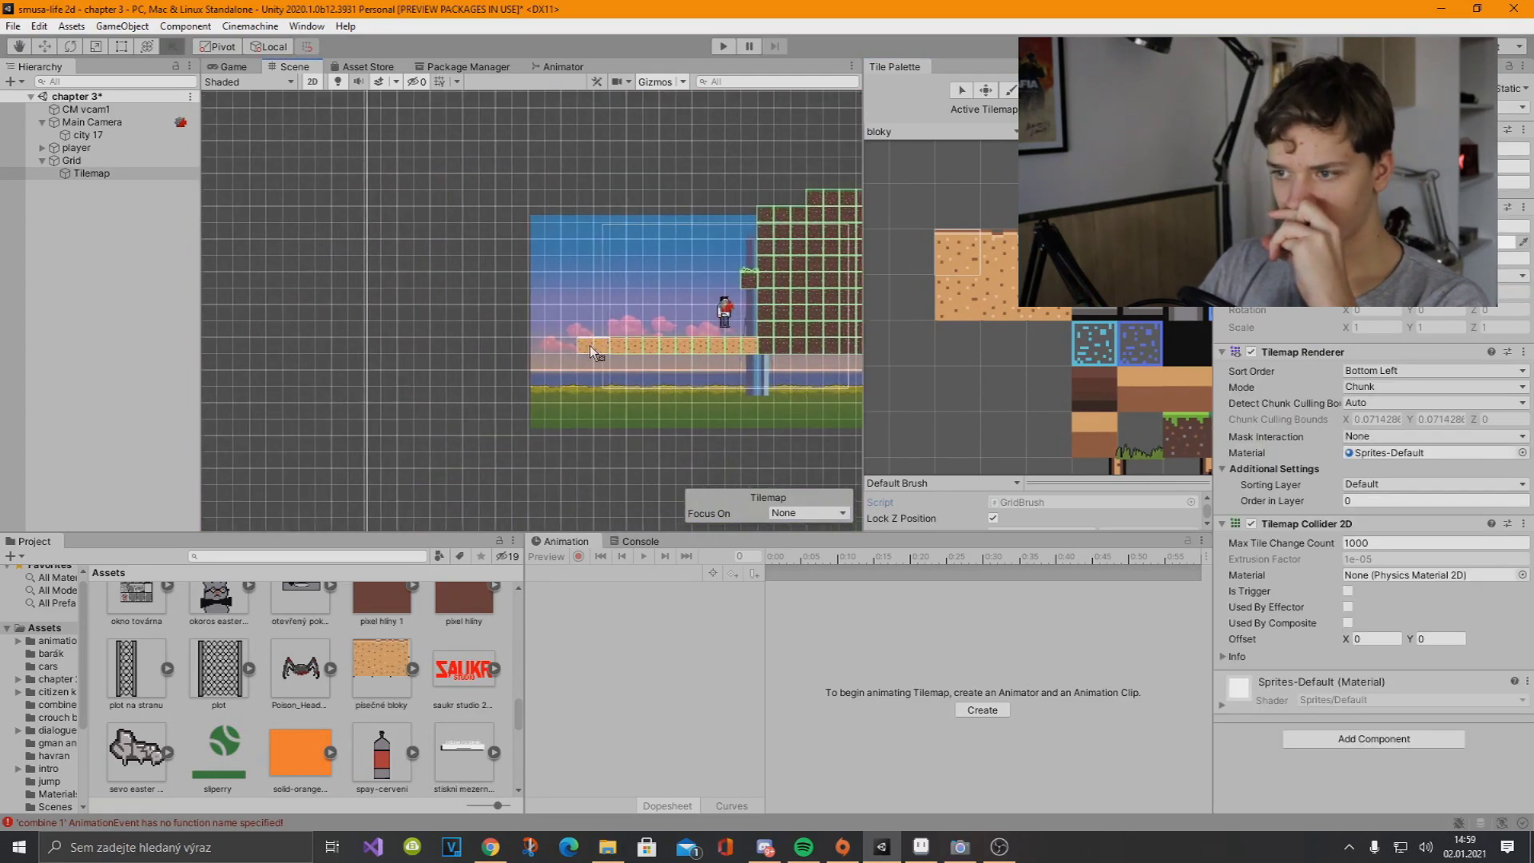
pyautogui.press('f')
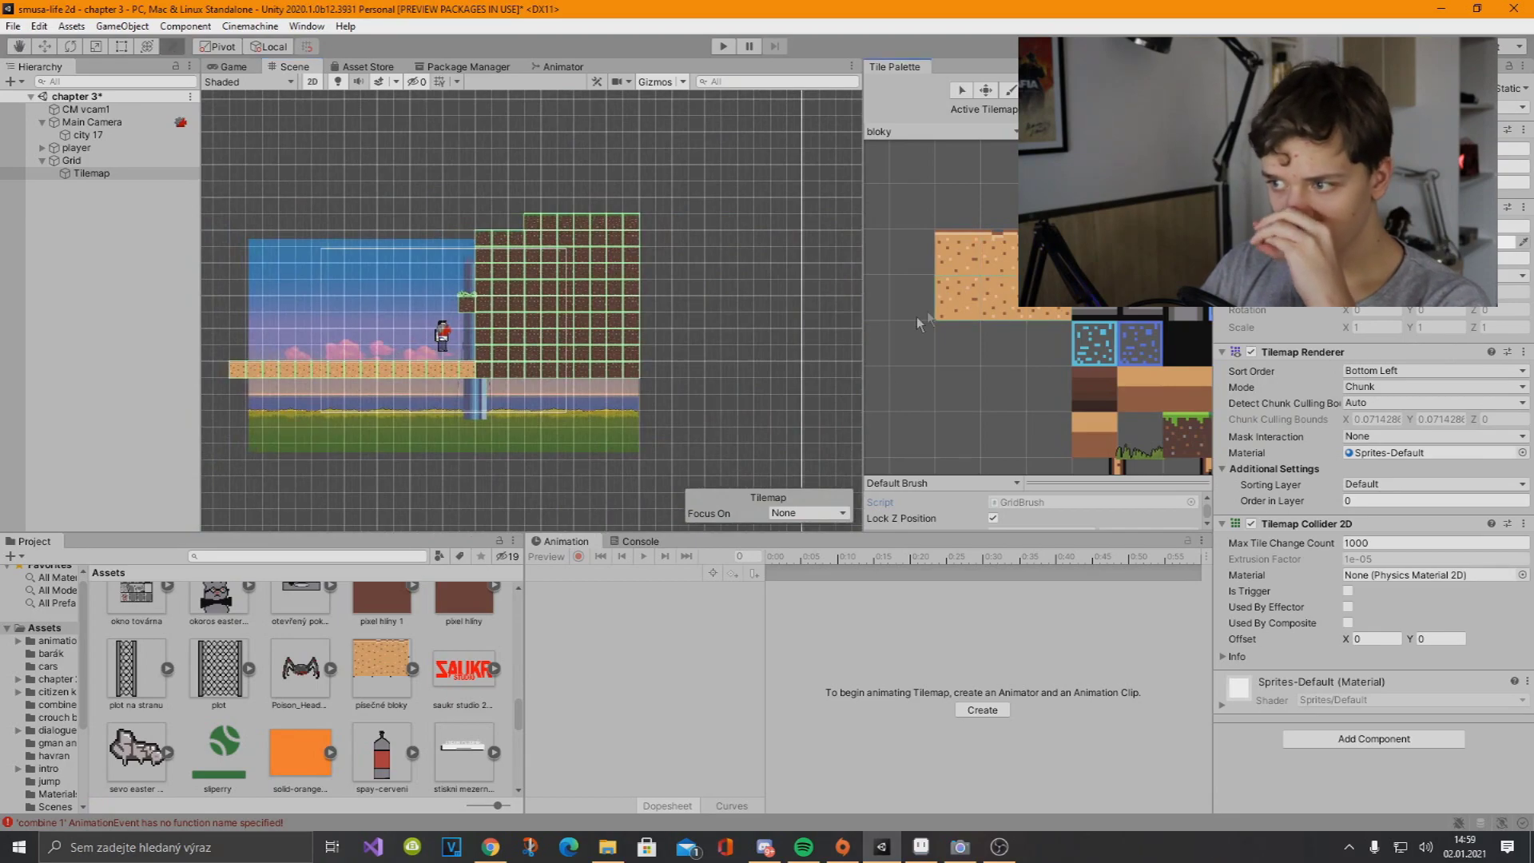
pyautogui.scroll(4, 431, 366)
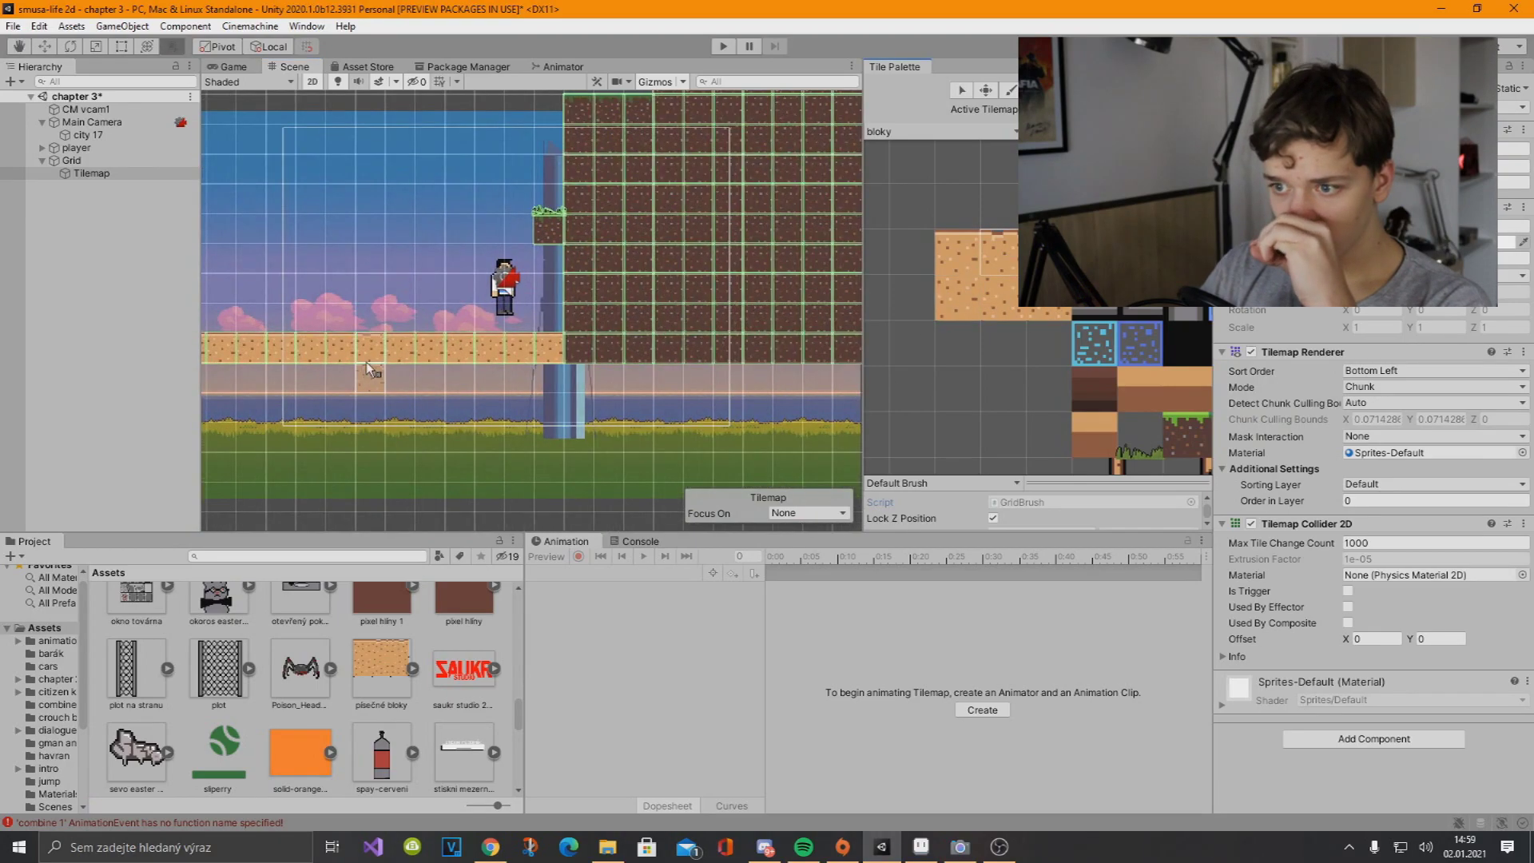
pyautogui.scroll(-3, 456, 352)
pyautogui.scroll(5, 503, 396)
# Play-test the level: run right, jump beside the dirt wall, walk back left
pyautogui.hotkey('ctrl', 'p')
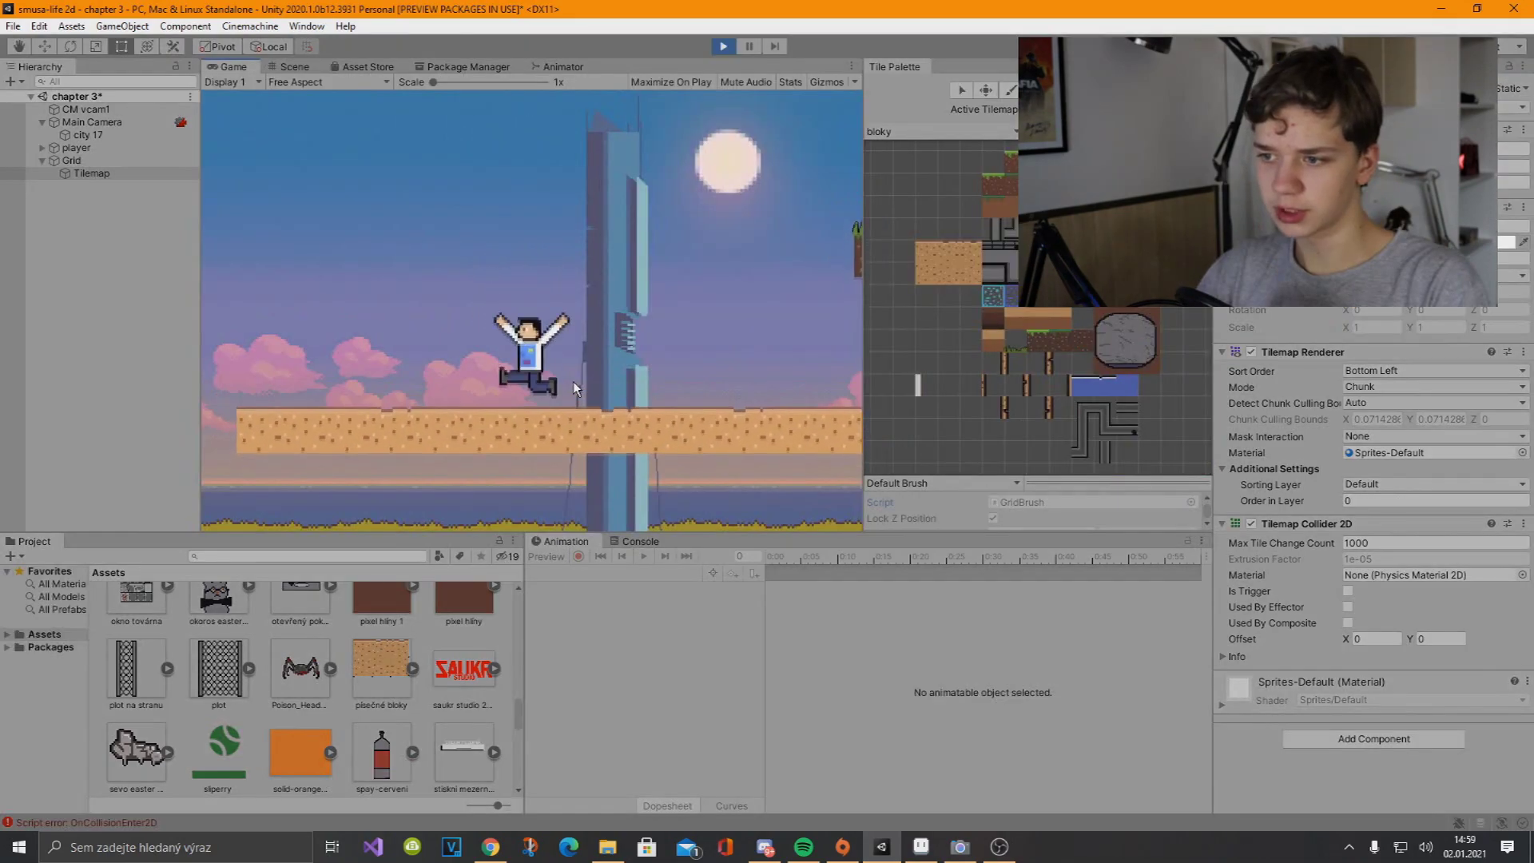
pyautogui.press('Right')
pyautogui.press('space')
pyautogui.press('space')
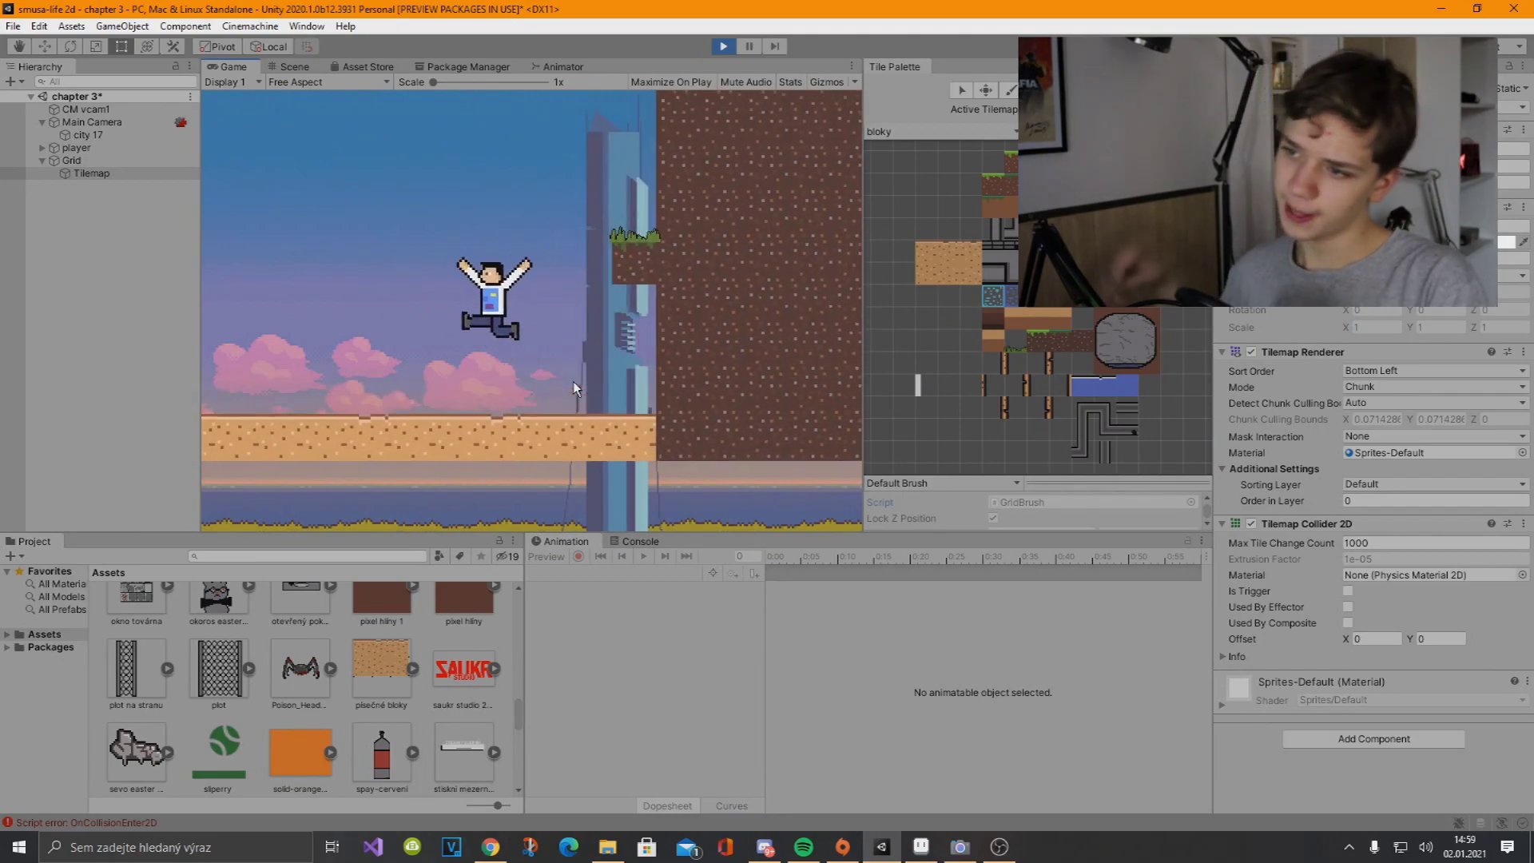
pyautogui.press('Left')
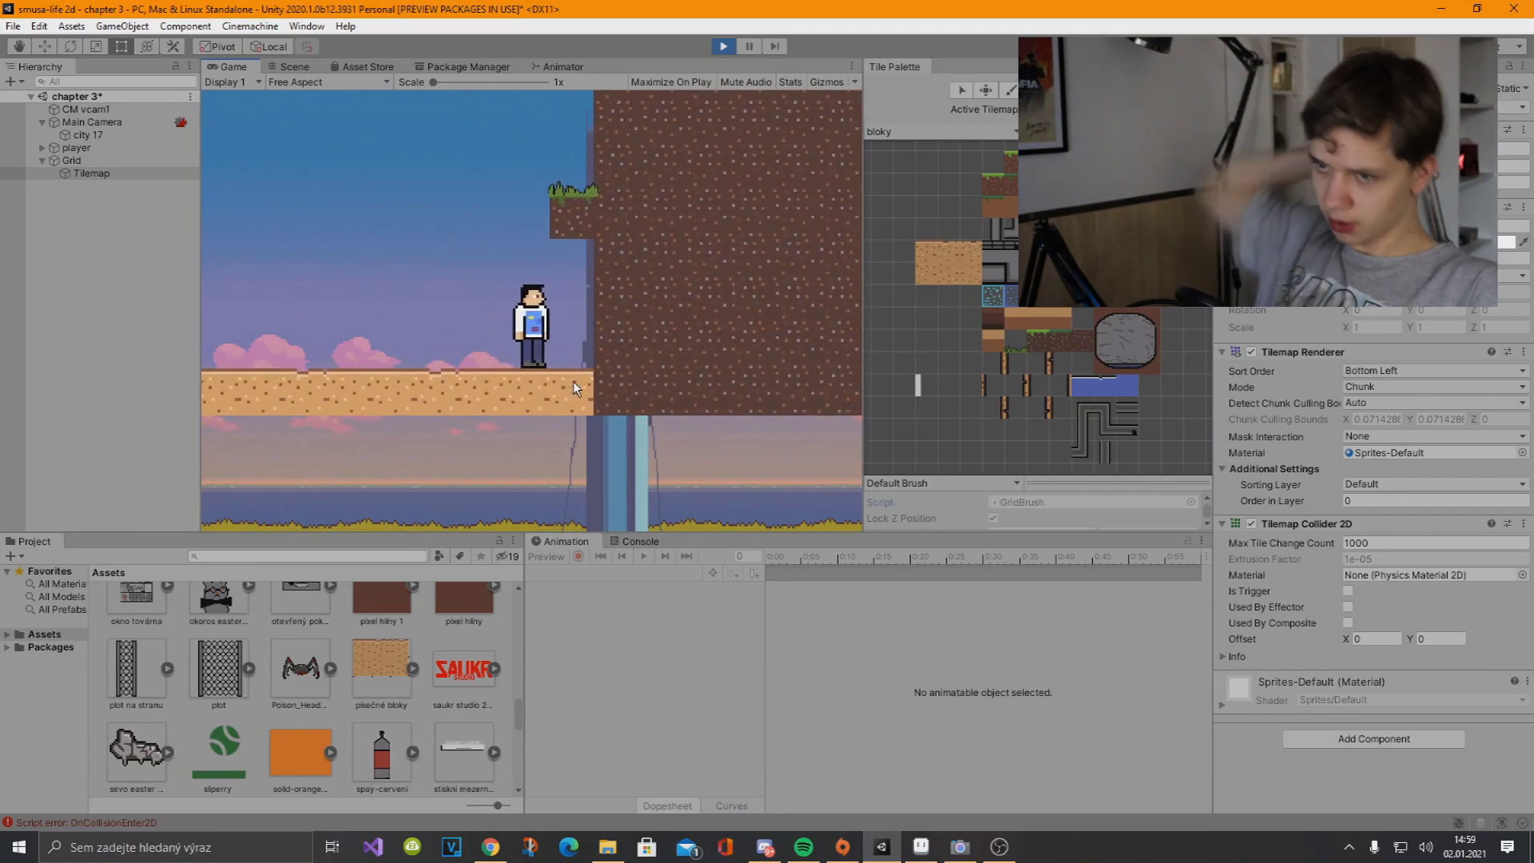
pyautogui.click(726, 46)
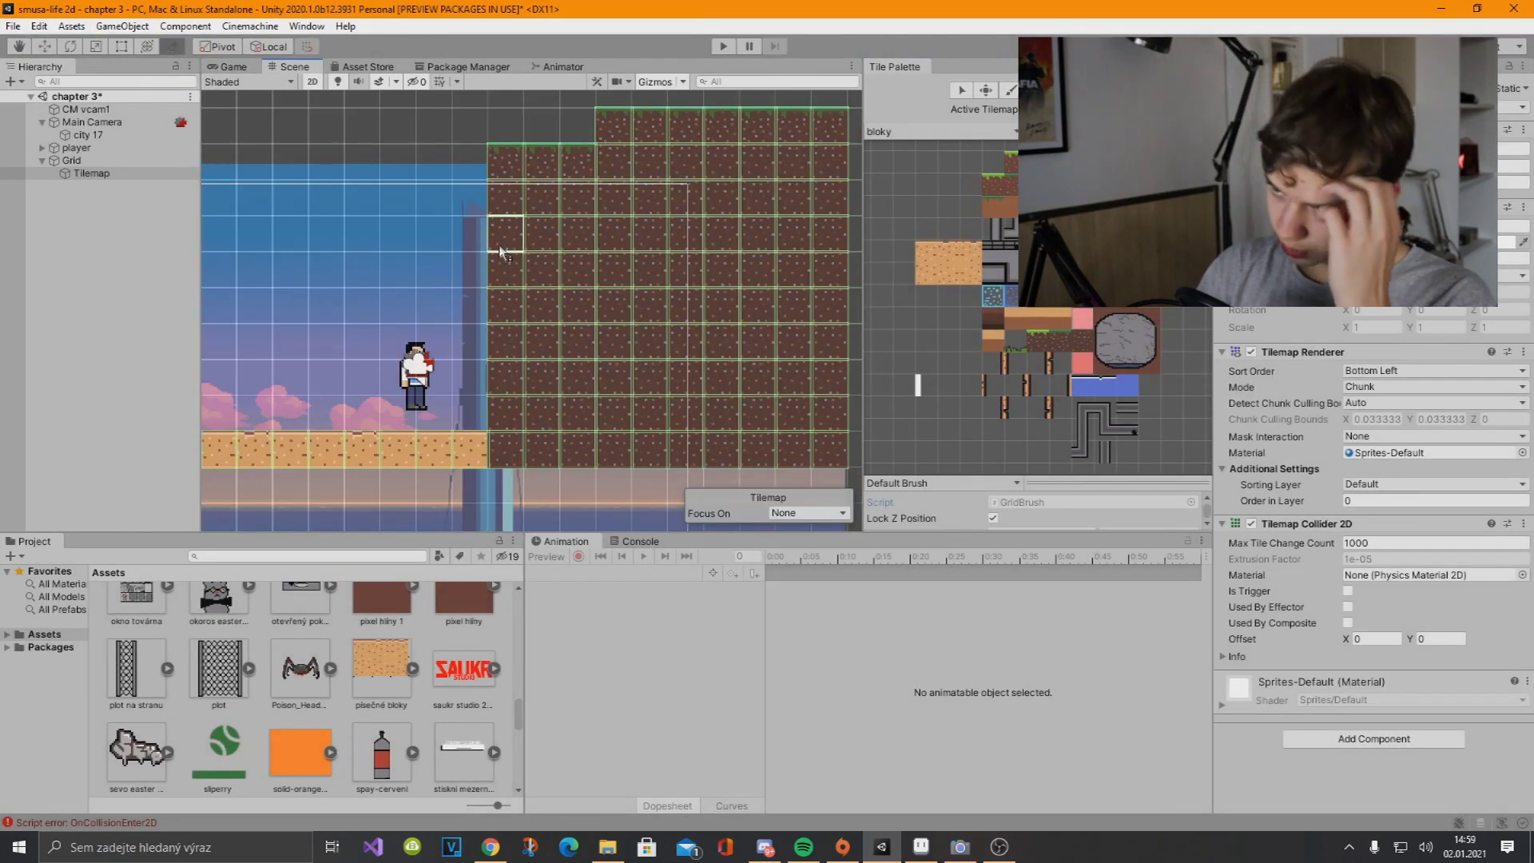
# Erase a dirt column and paint sand tiles below the platform and staircase
pyautogui.moveTo(502, 251); pyautogui.dragTo(517, 411)
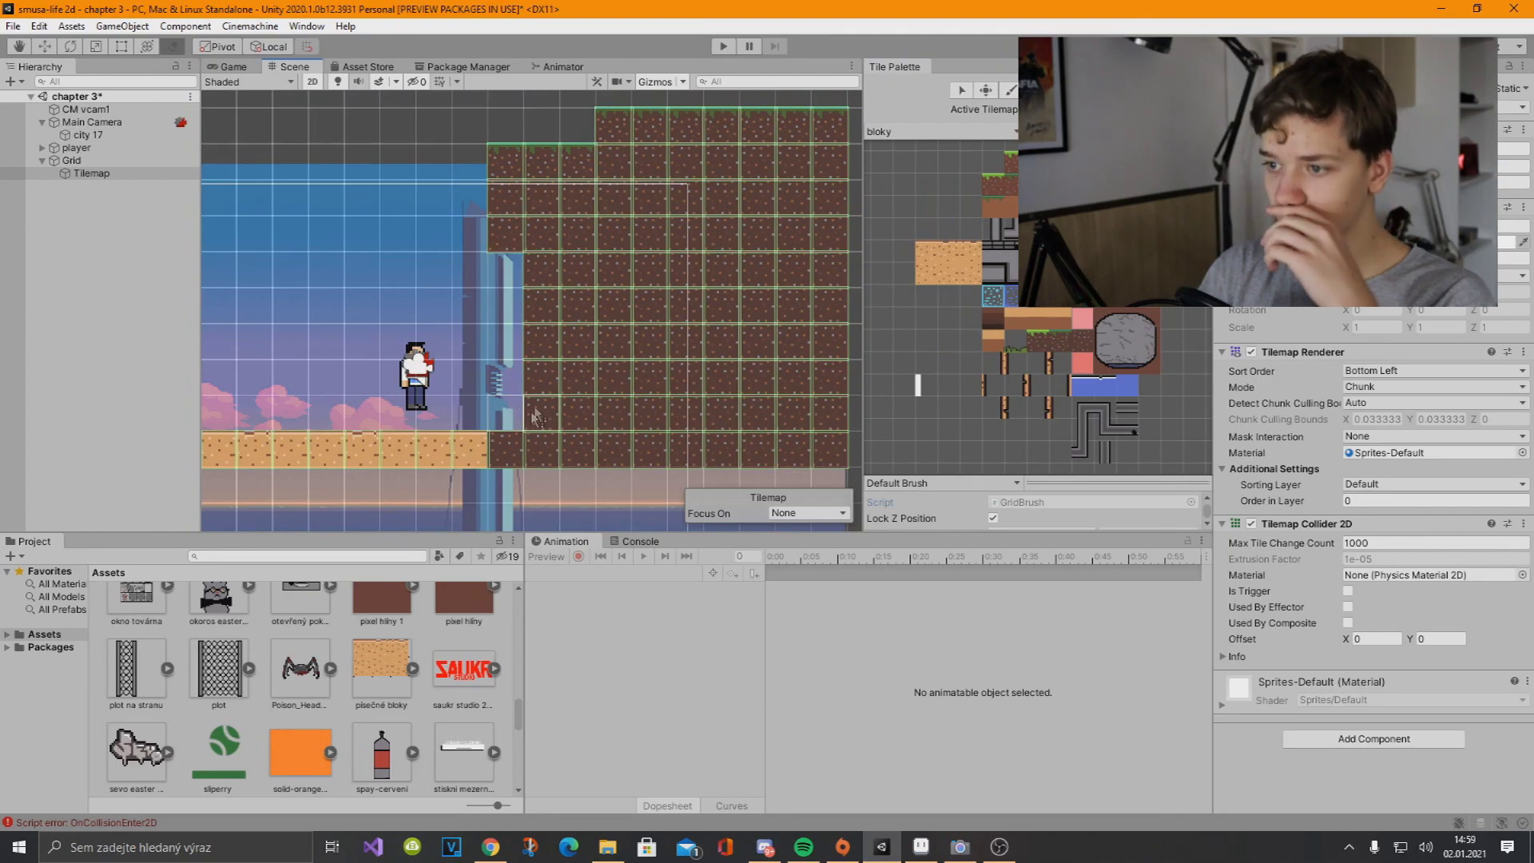
pyautogui.moveTo(532, 422); pyautogui.dragTo(498, 309, button='middle')
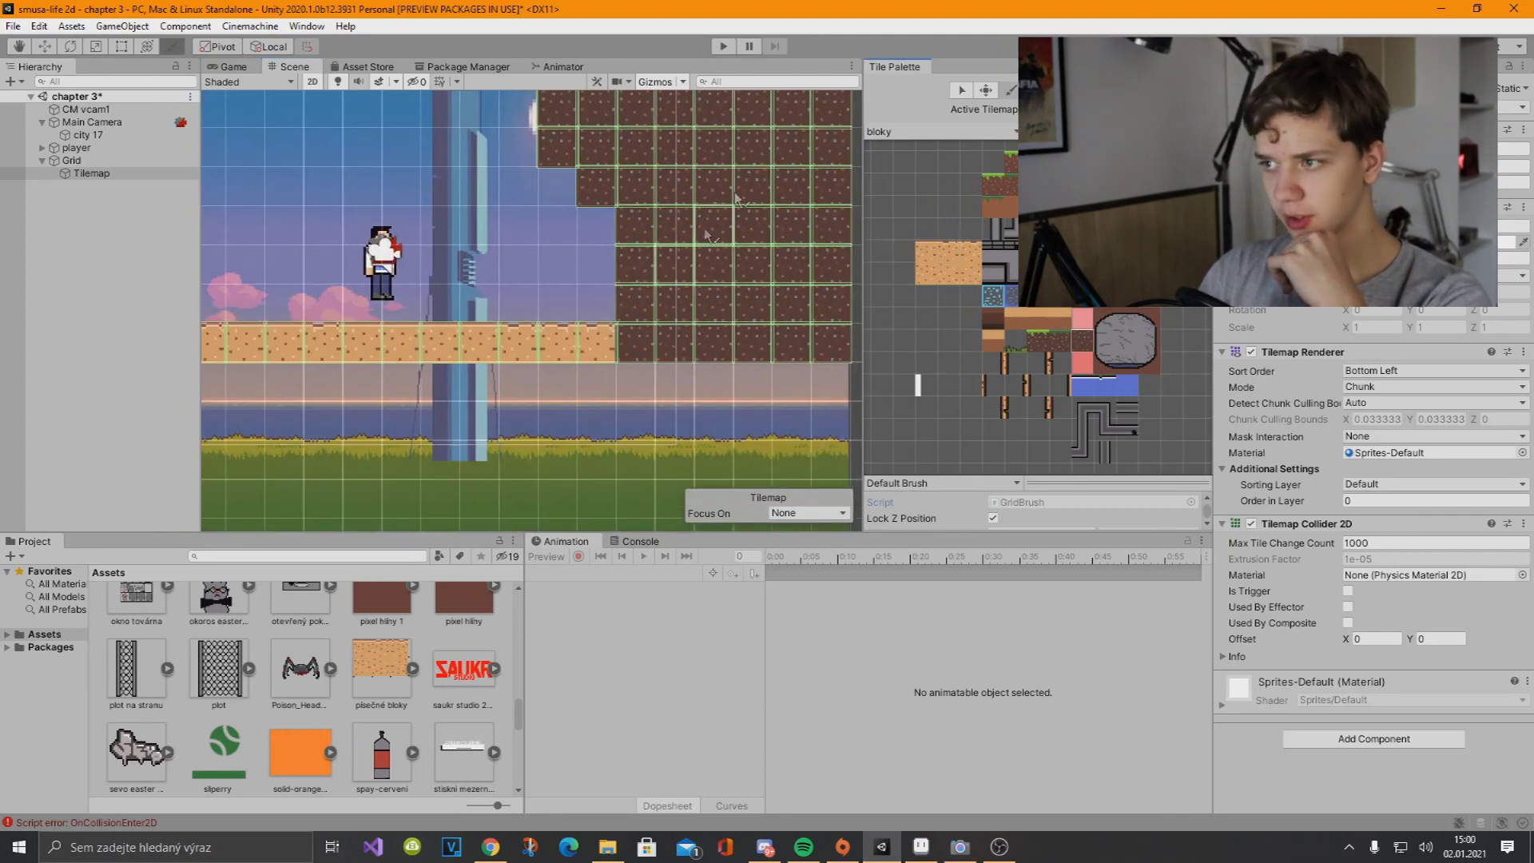
pyautogui.moveTo(707, 234); pyautogui.dragTo(746, 164, button='middle')
pyautogui.click(972, 275)
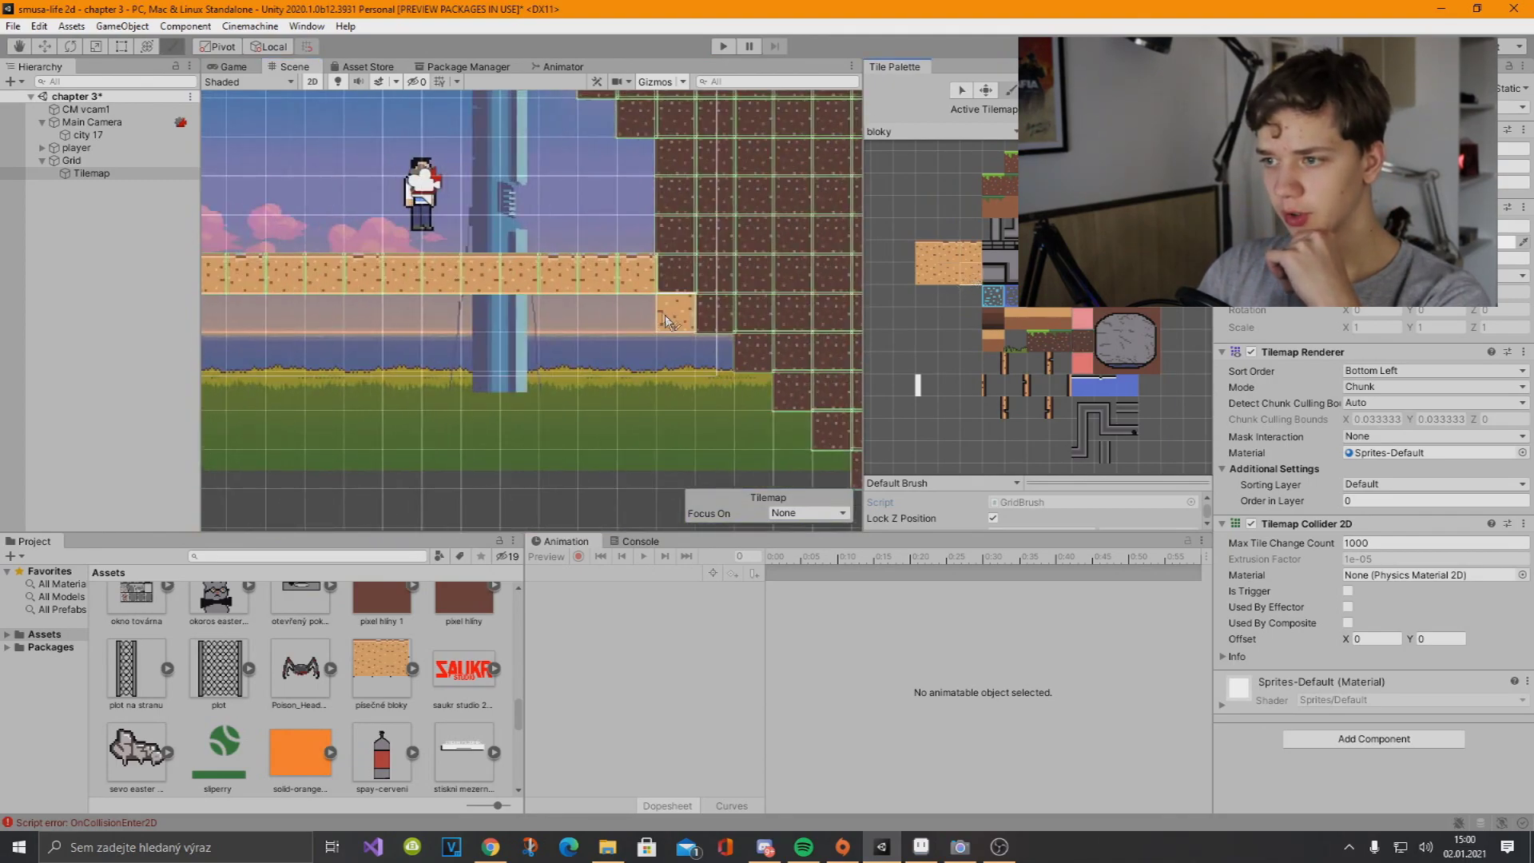
pyautogui.moveTo(665, 320); pyautogui.dragTo(711, 378)
pyautogui.moveTo(786, 440); pyautogui.dragTo(680, 347, button='middle')
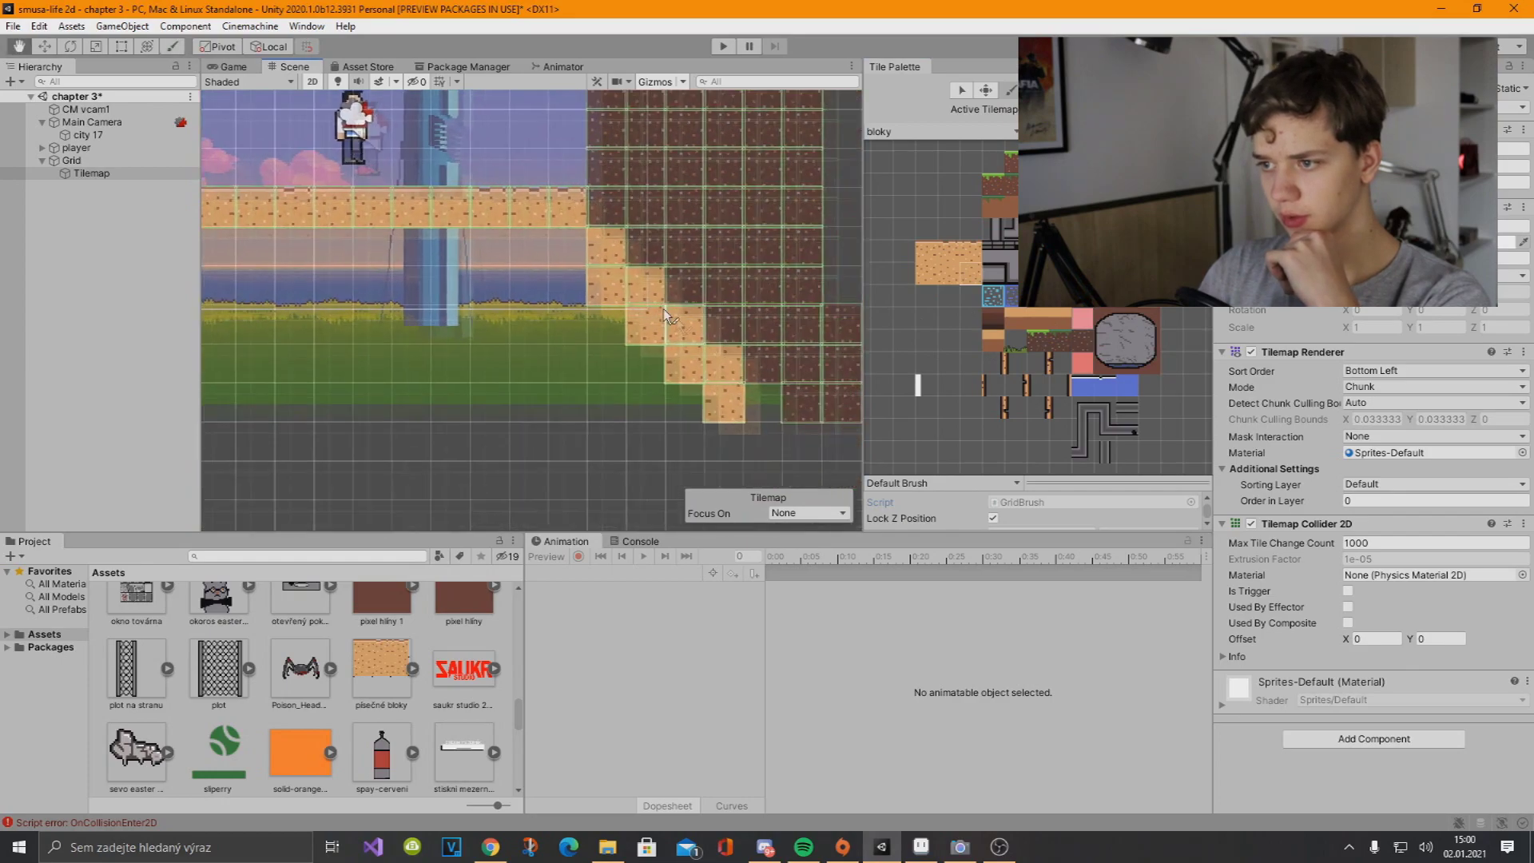
pyautogui.moveTo(685, 377); pyautogui.dragTo(724, 377)
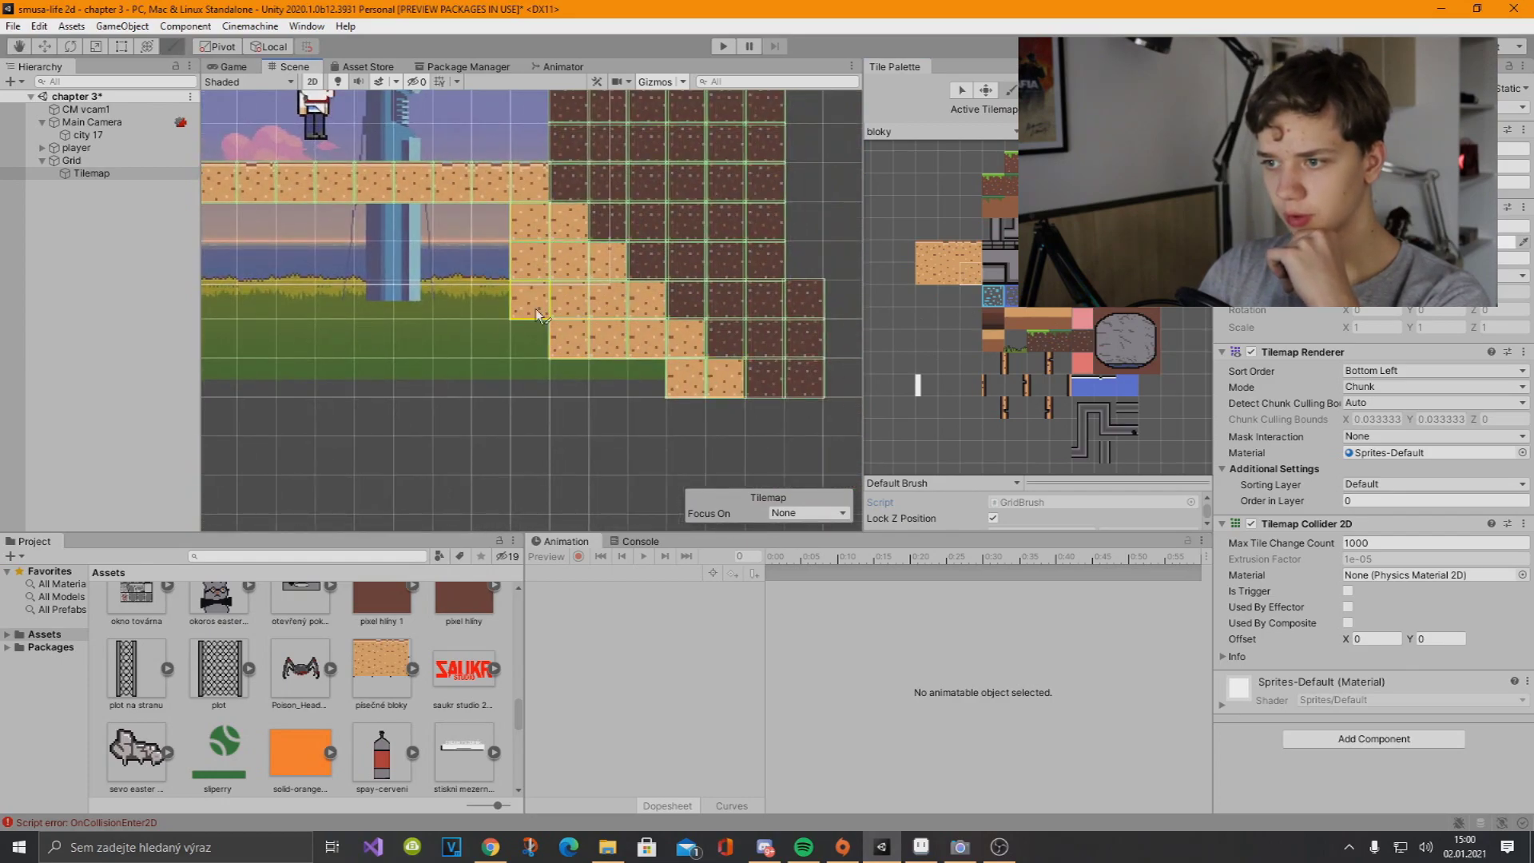
pyautogui.moveTo(630, 377); pyautogui.dragTo(452, 299)
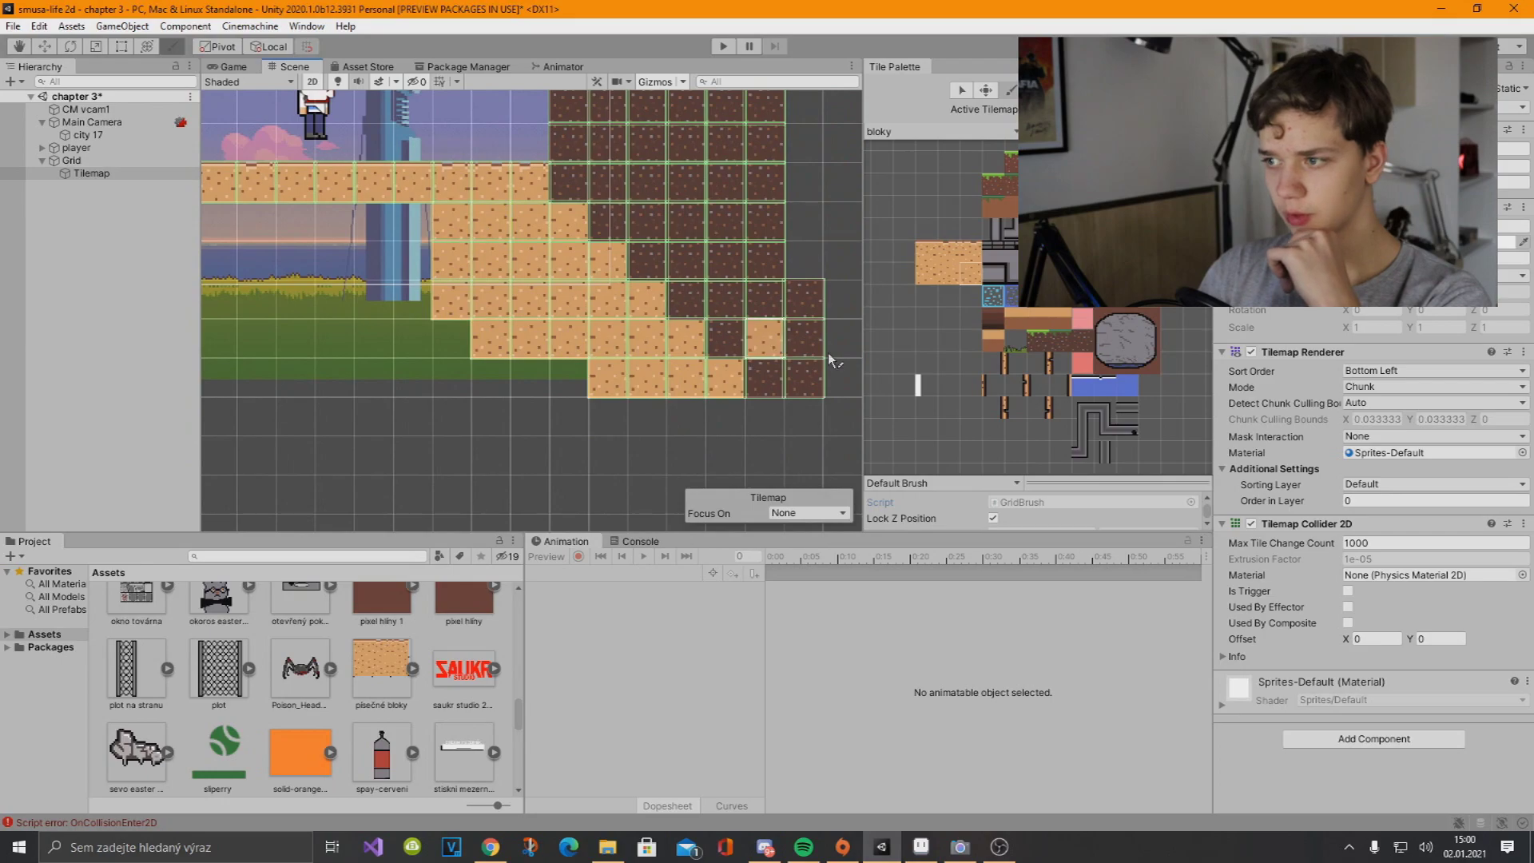
# Repaint the dark tiles inside the ground as sand, checking the result in Game view
pyautogui.hotkey('ctrl', '2')
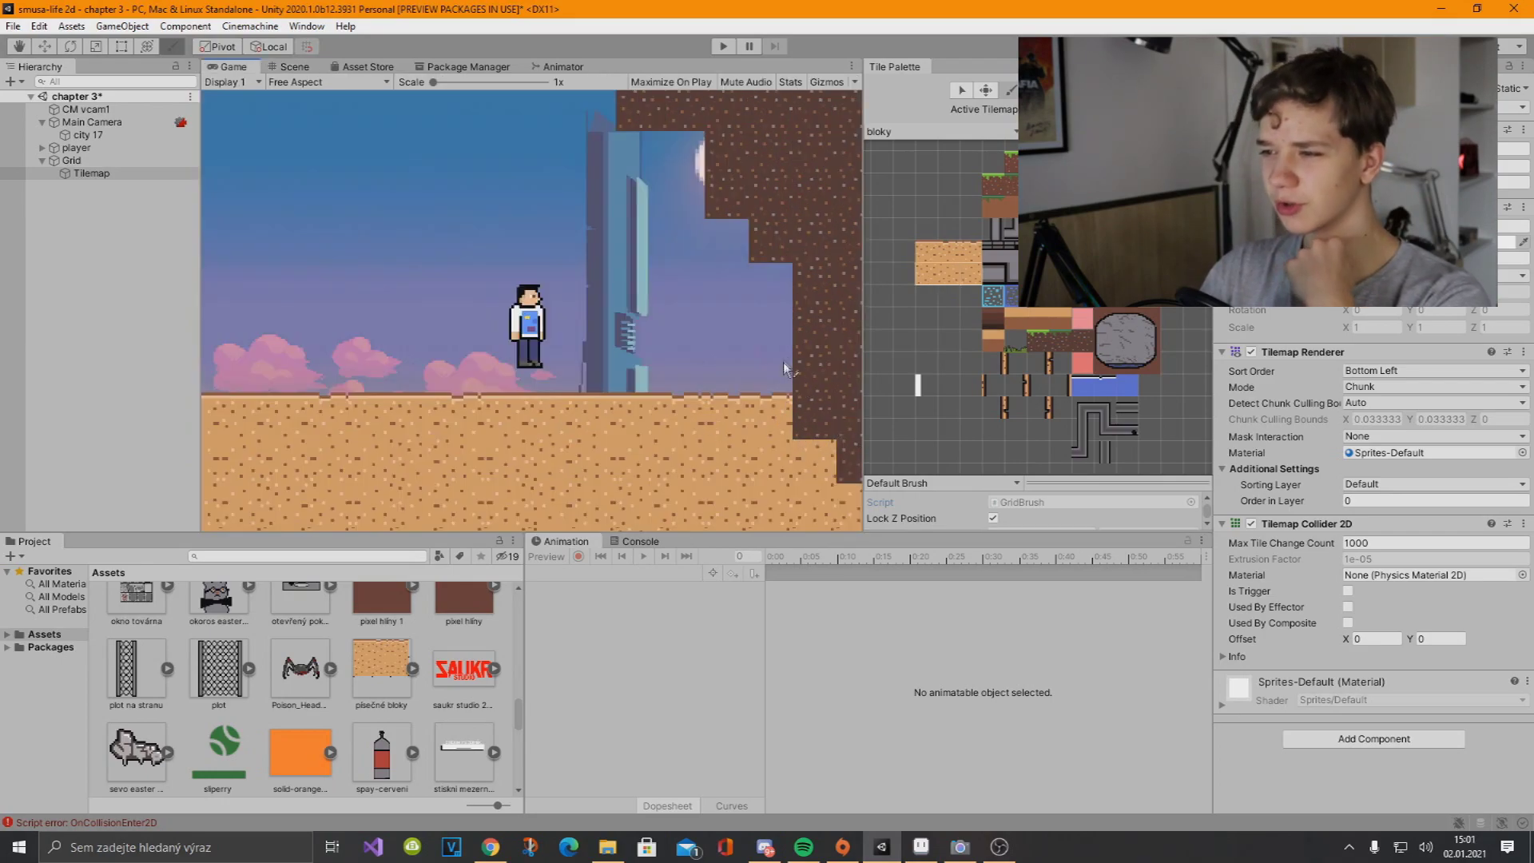
pyautogui.hotkey('ctrl', '1')
pyautogui.moveTo(472, 323); pyautogui.dragTo(589, 384)
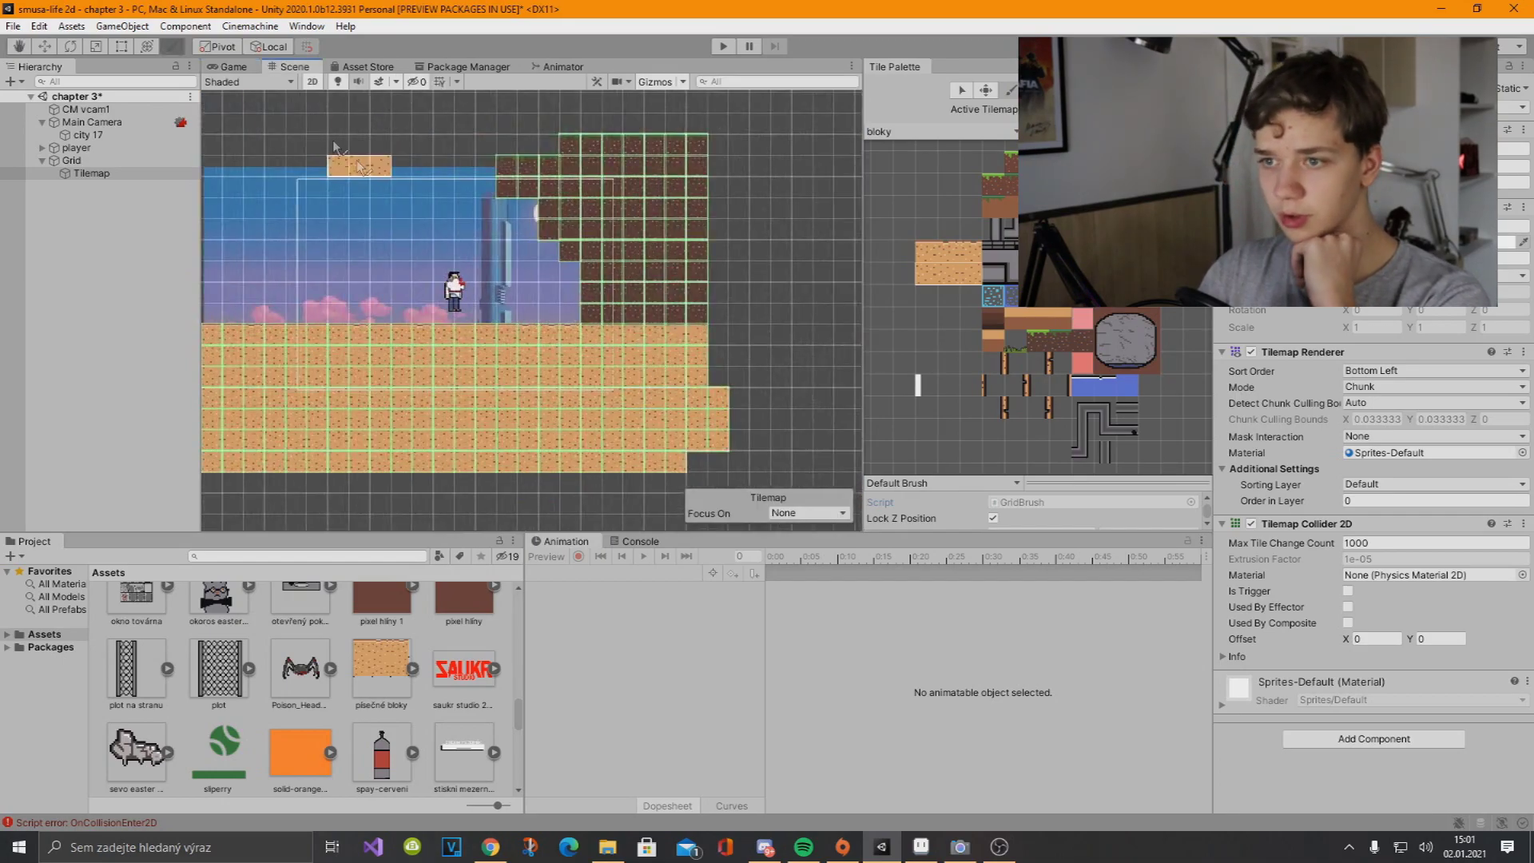
pyautogui.hotkey('ctrl', '2')
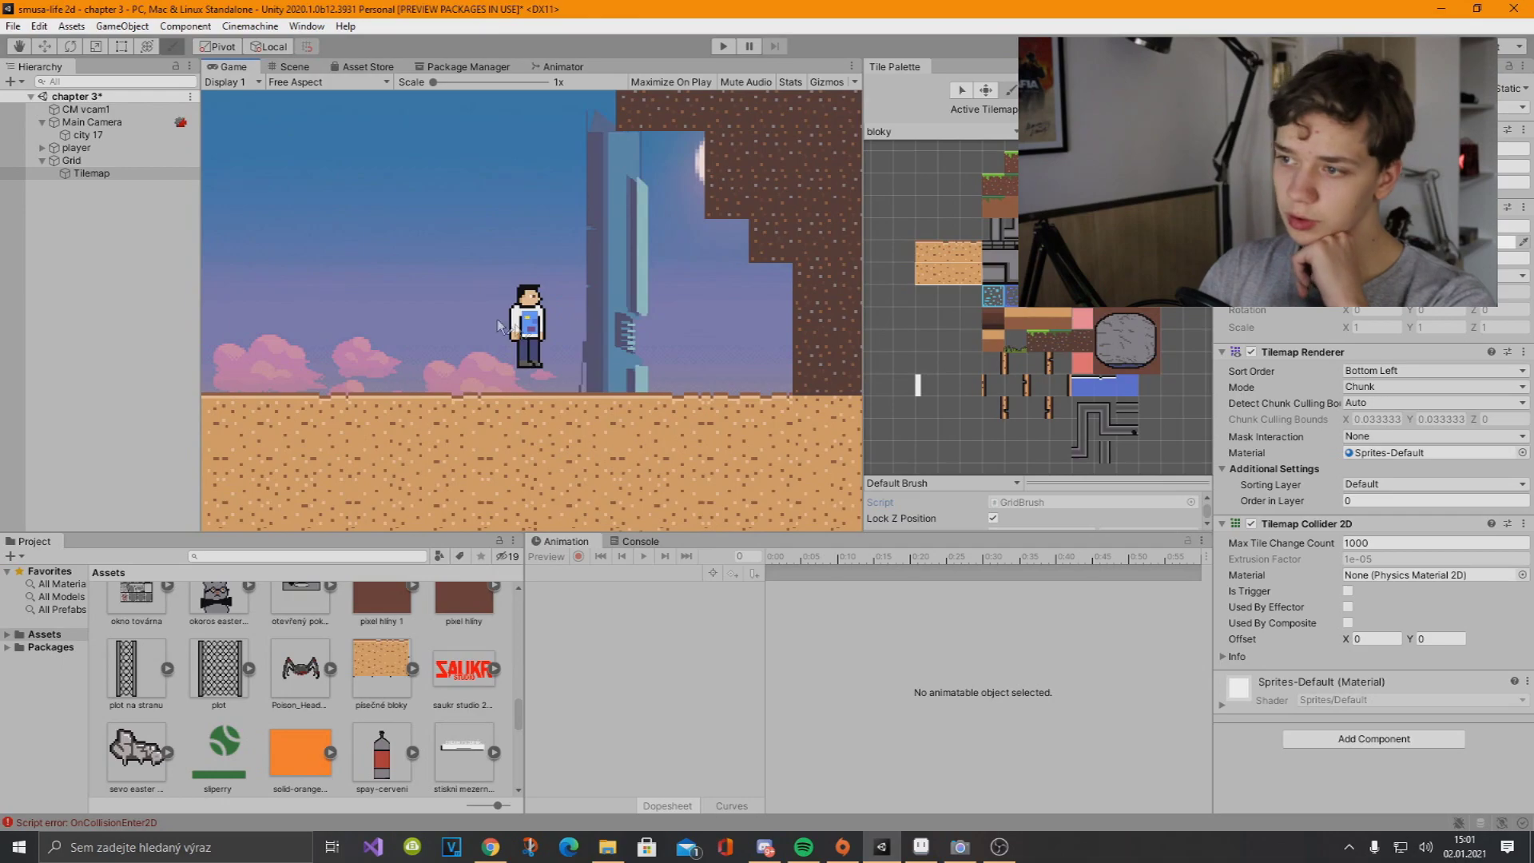
pyautogui.click(274, 68)
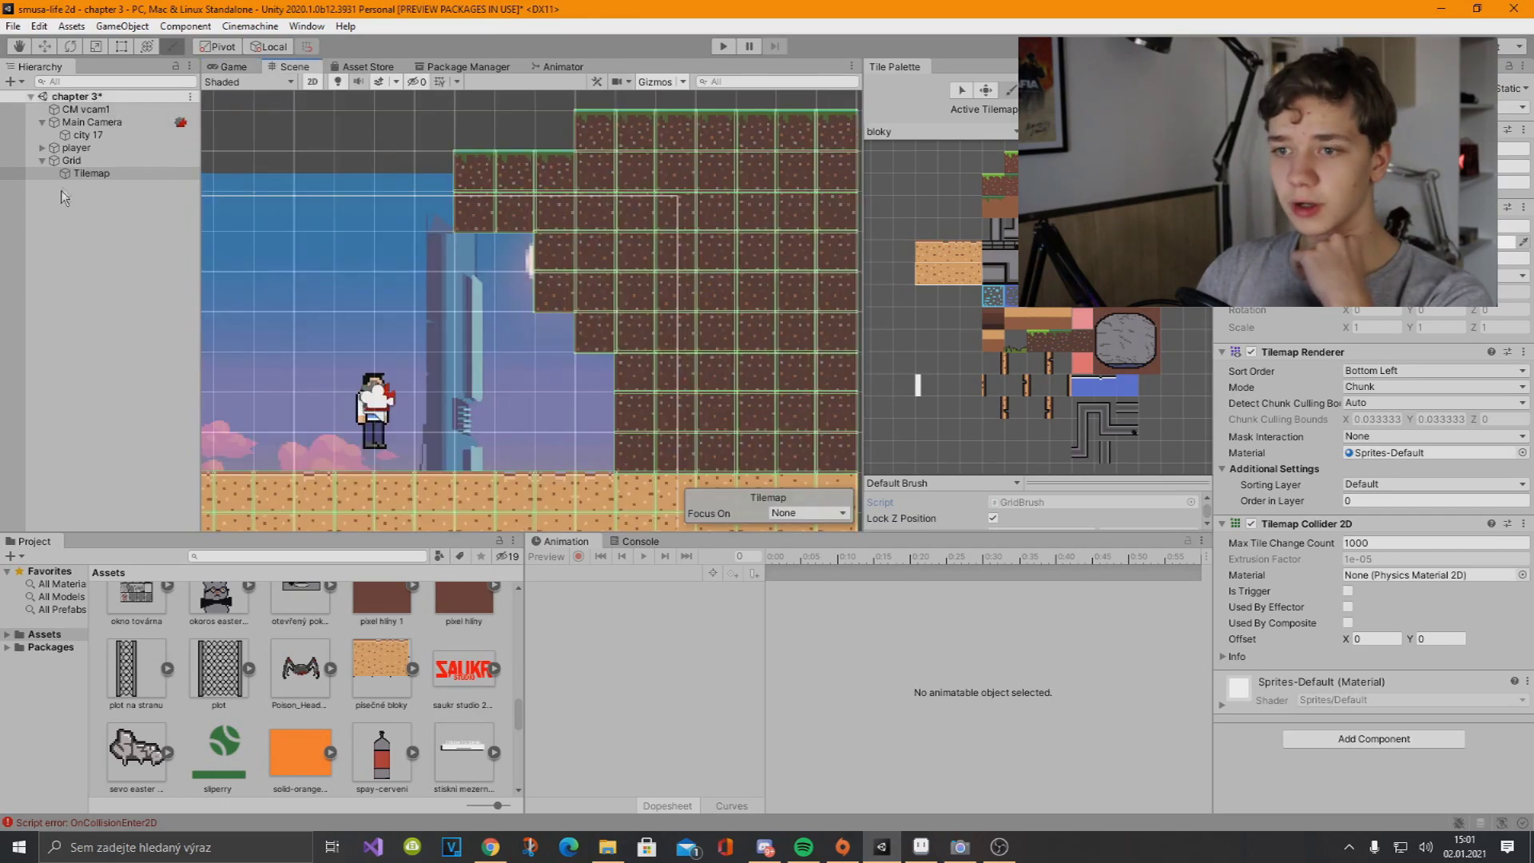
# Duplicate the Tilemap and paint a dirt staircase into Tilemap (1)
pyautogui.click(94, 175)
pyautogui.rightClick(91, 173)
pyautogui.click(138, 277)
pyautogui.click(90, 173)
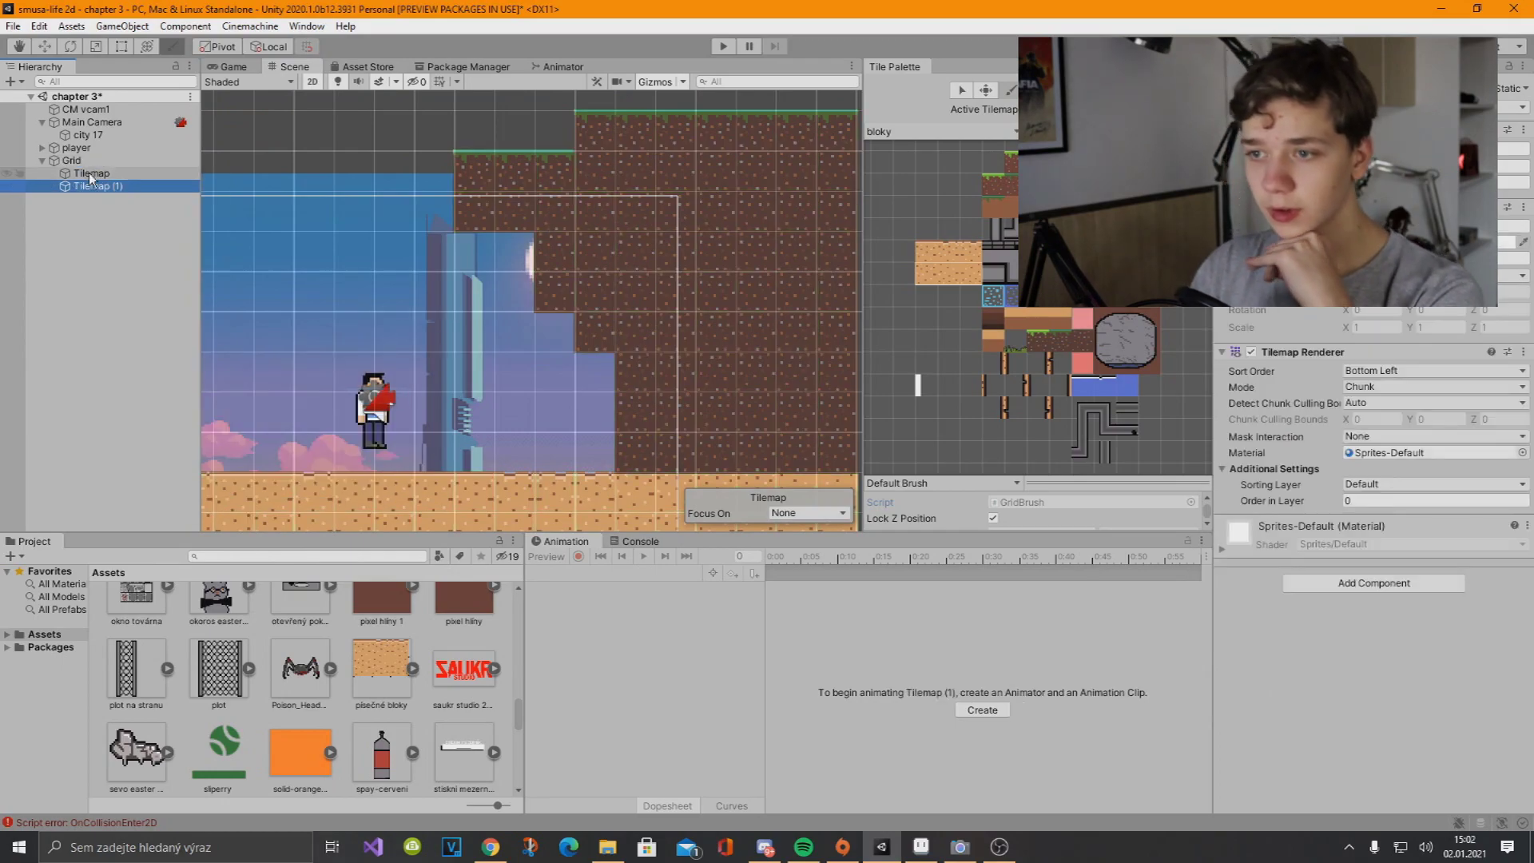
pyautogui.click(91, 185)
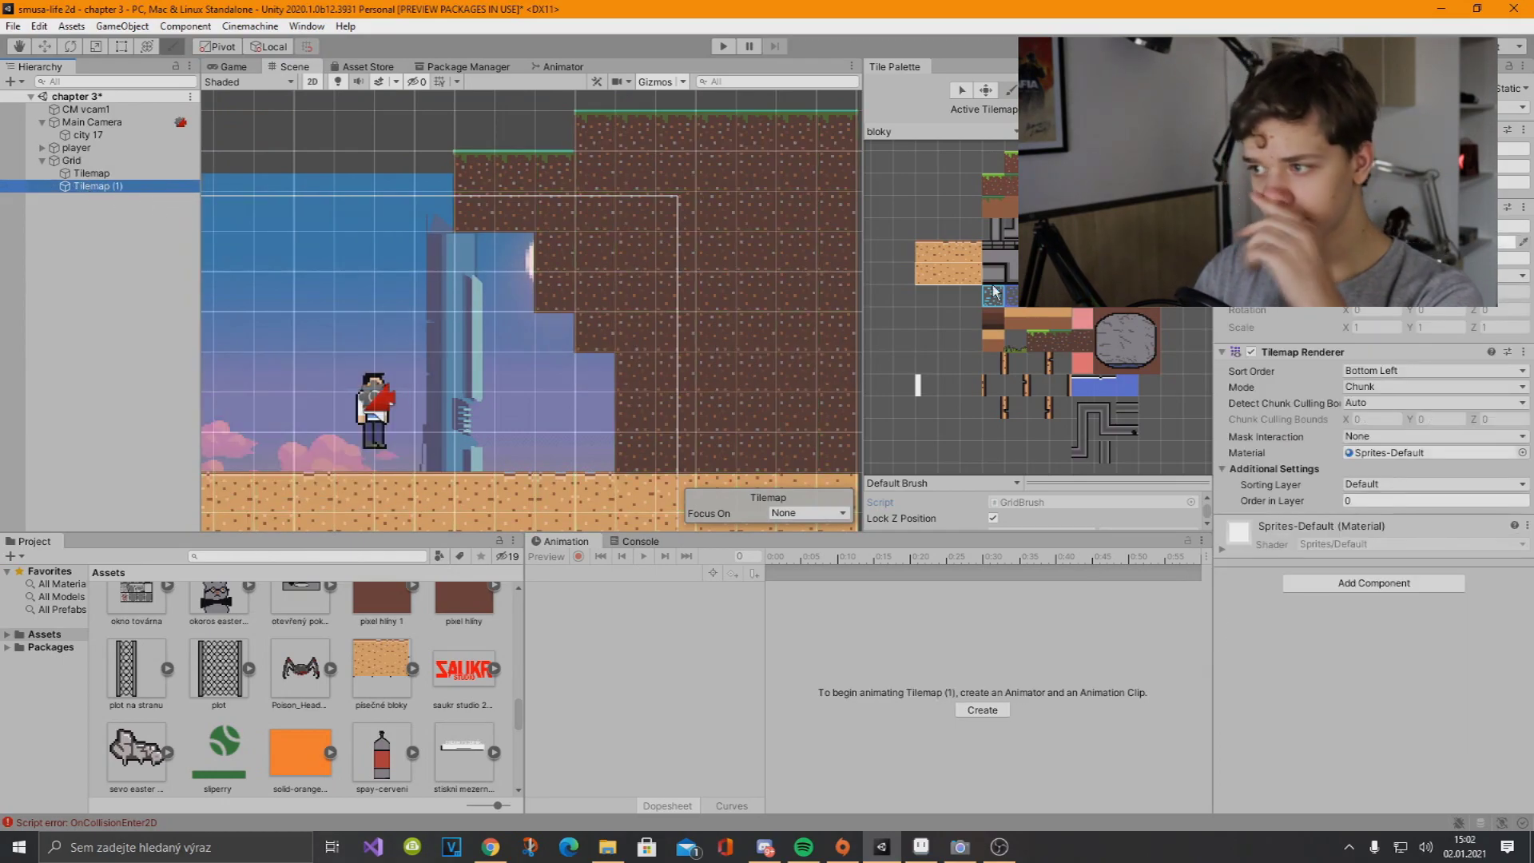
pyautogui.click(1081, 334)
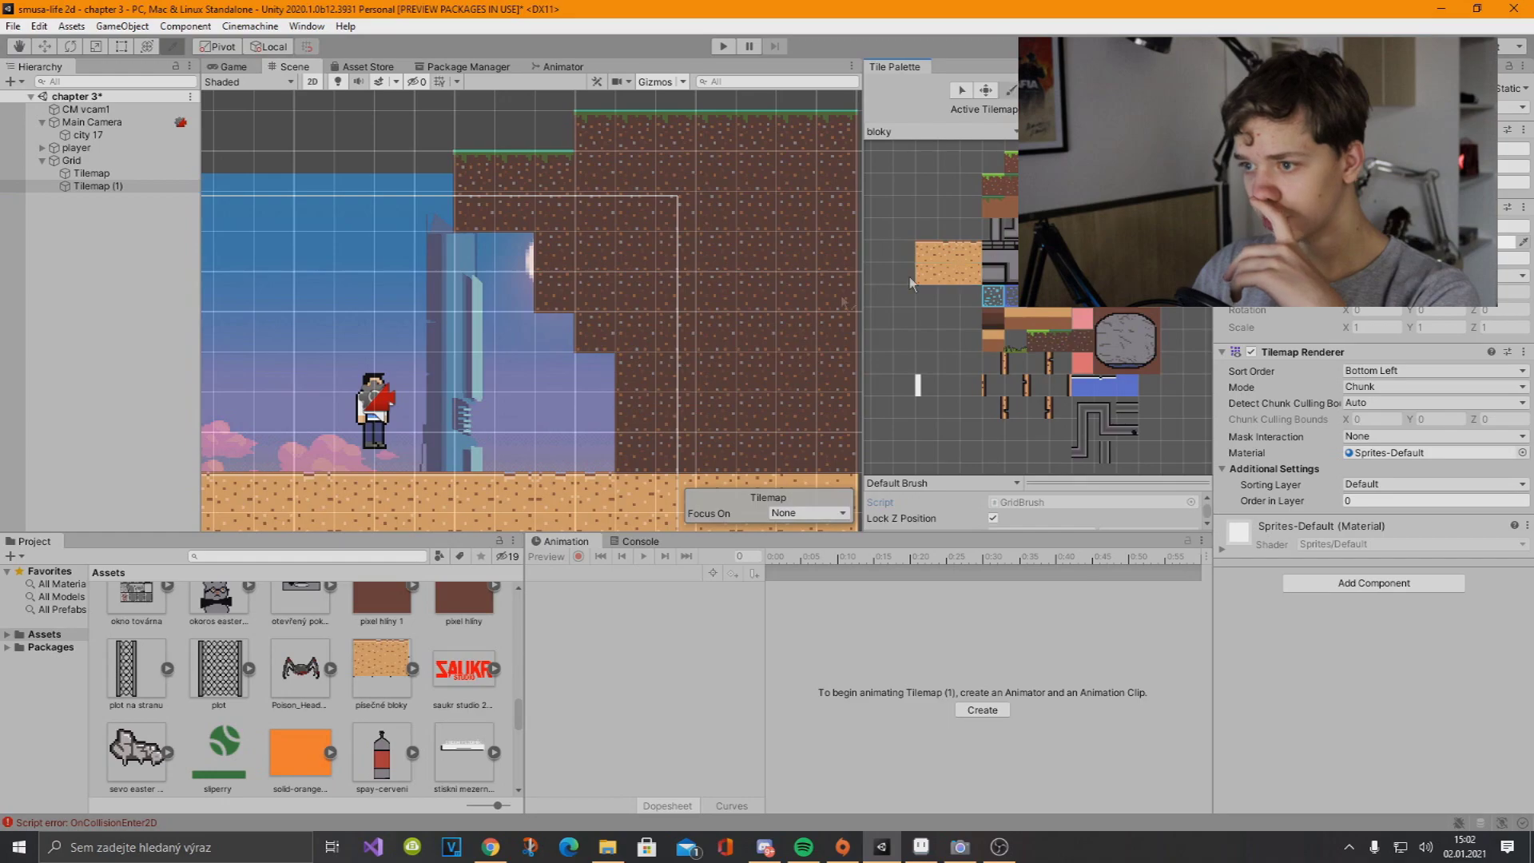
pyautogui.moveTo(540, 278); pyautogui.dragTo(587, 433)
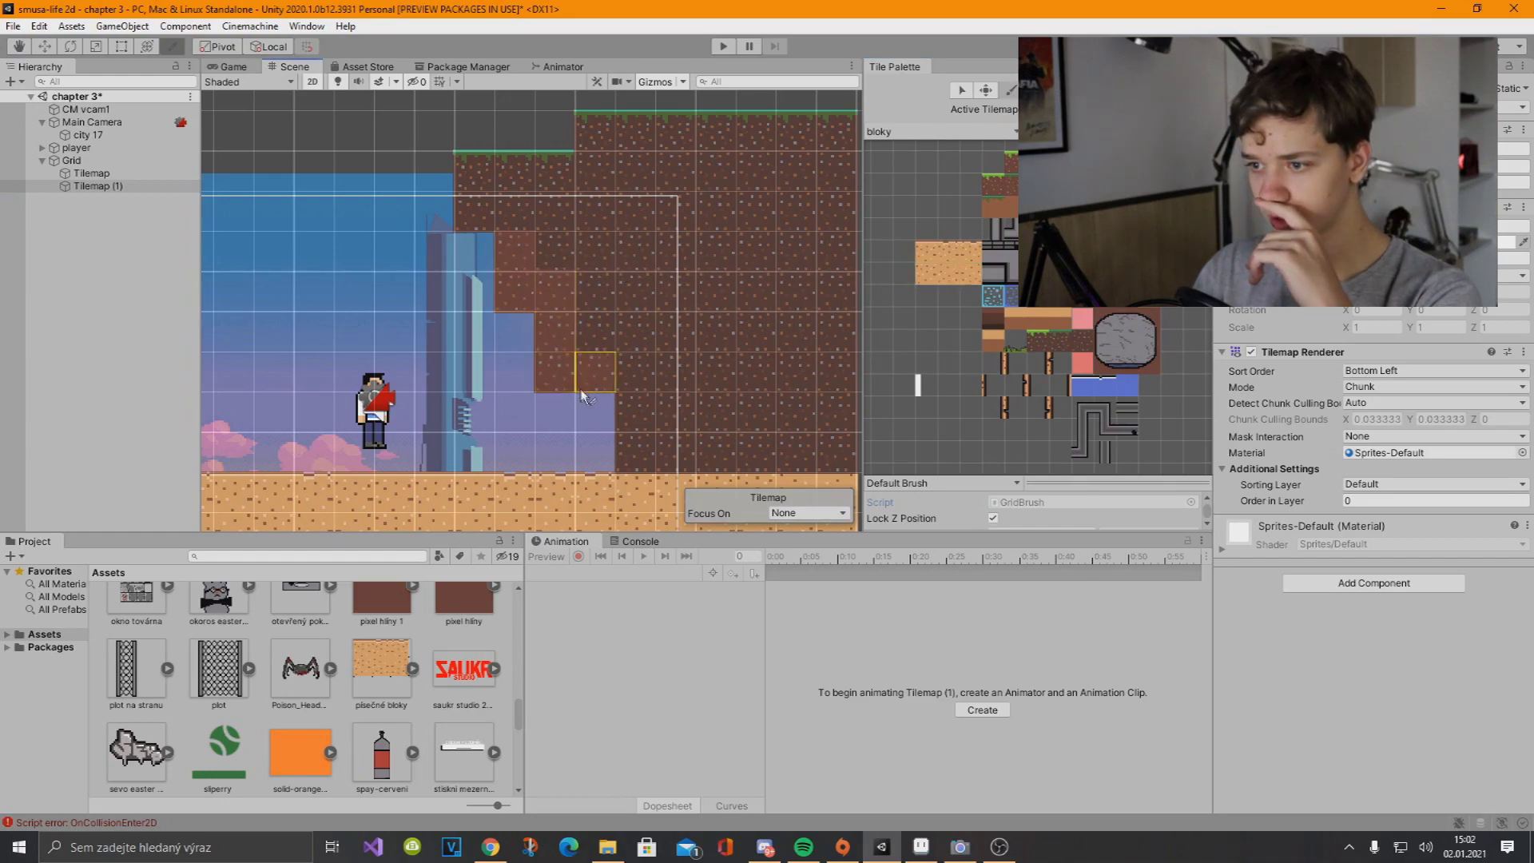
# Play-test running the player right and jumping against the dirt wall
pyautogui.hotkey('ctrl', 'p')
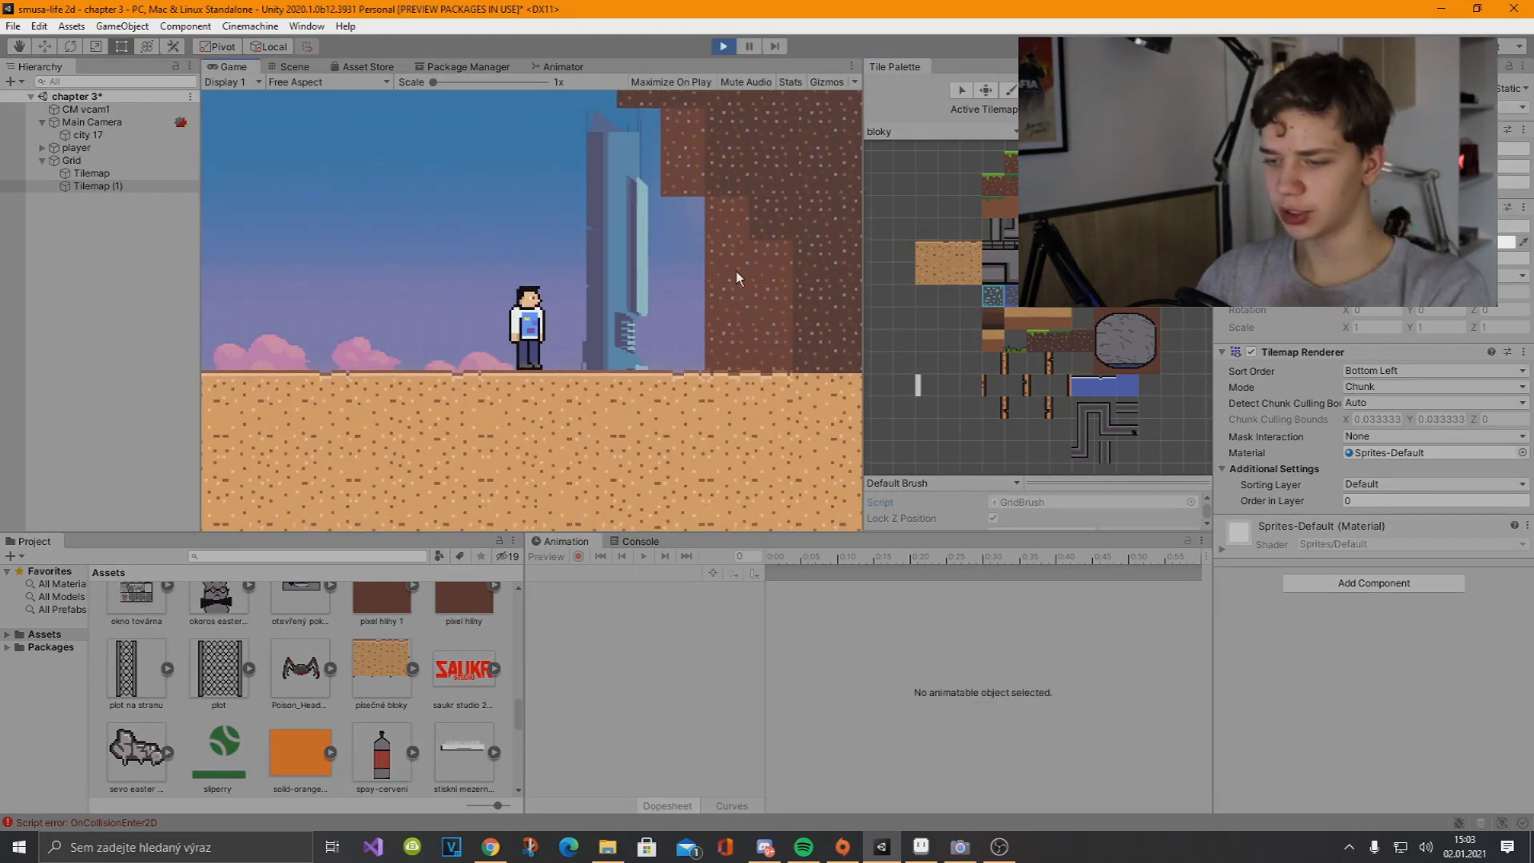
pyautogui.press('Right')
pyautogui.press('space')
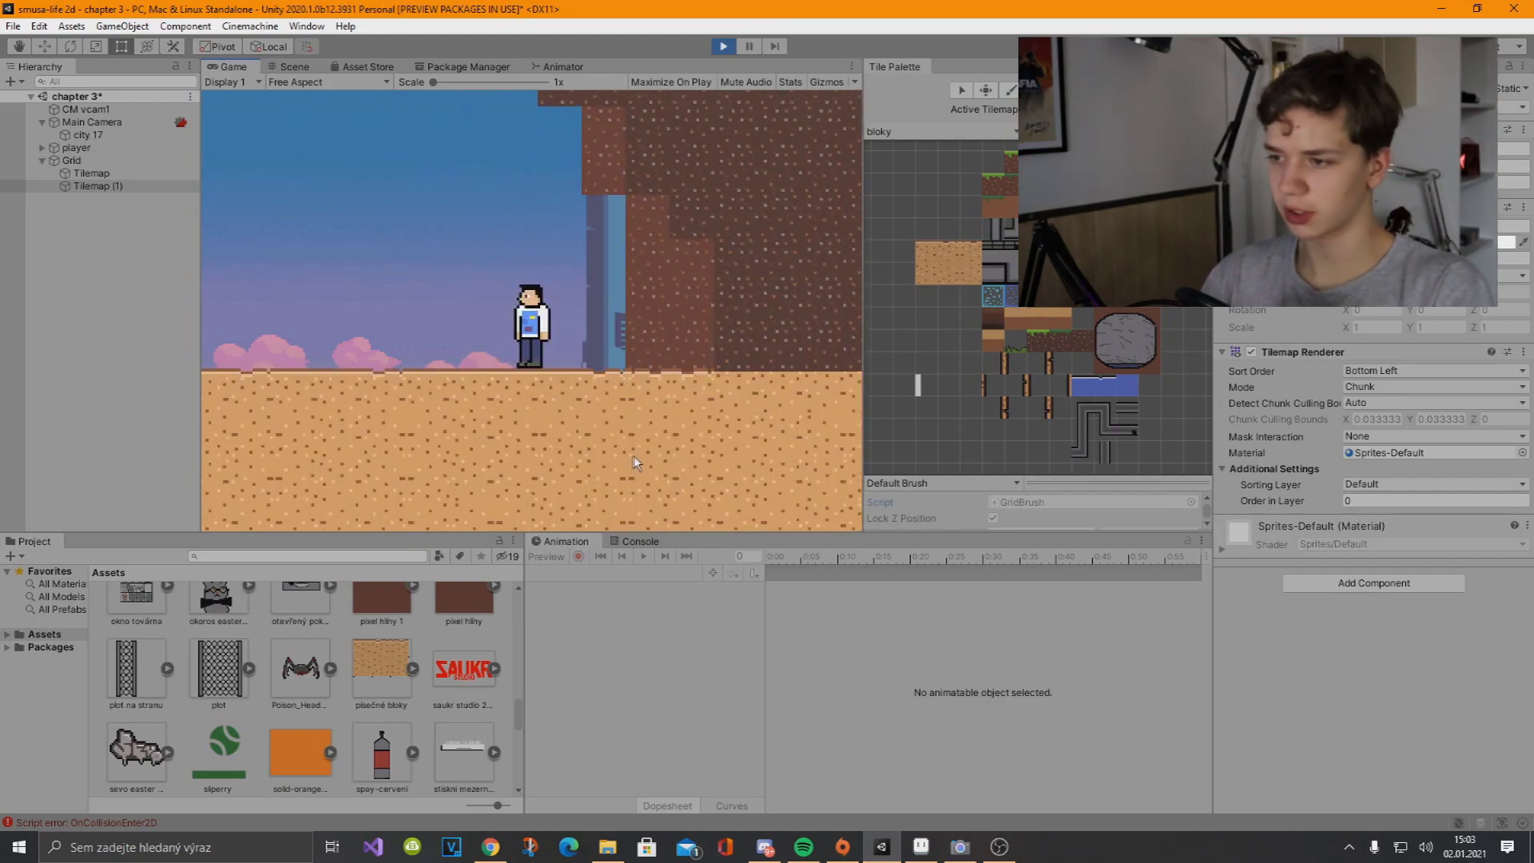
pyautogui.hotkey('ctrl', 'p')
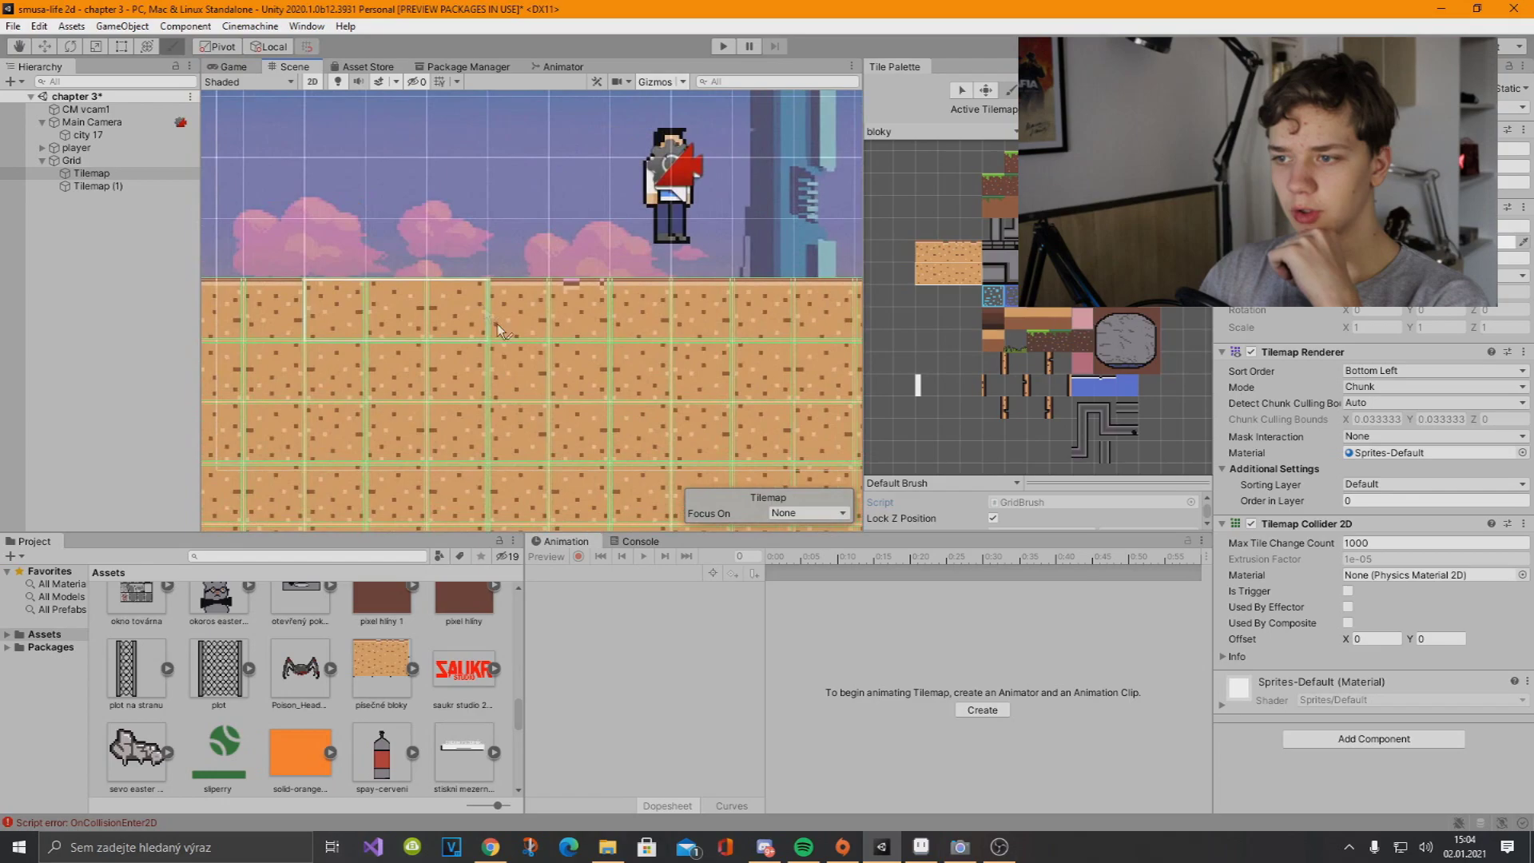
# Check the sand steps in Game view, then bring up the sand tile in Aseprite
pyautogui.scroll(-2, 555, 382)
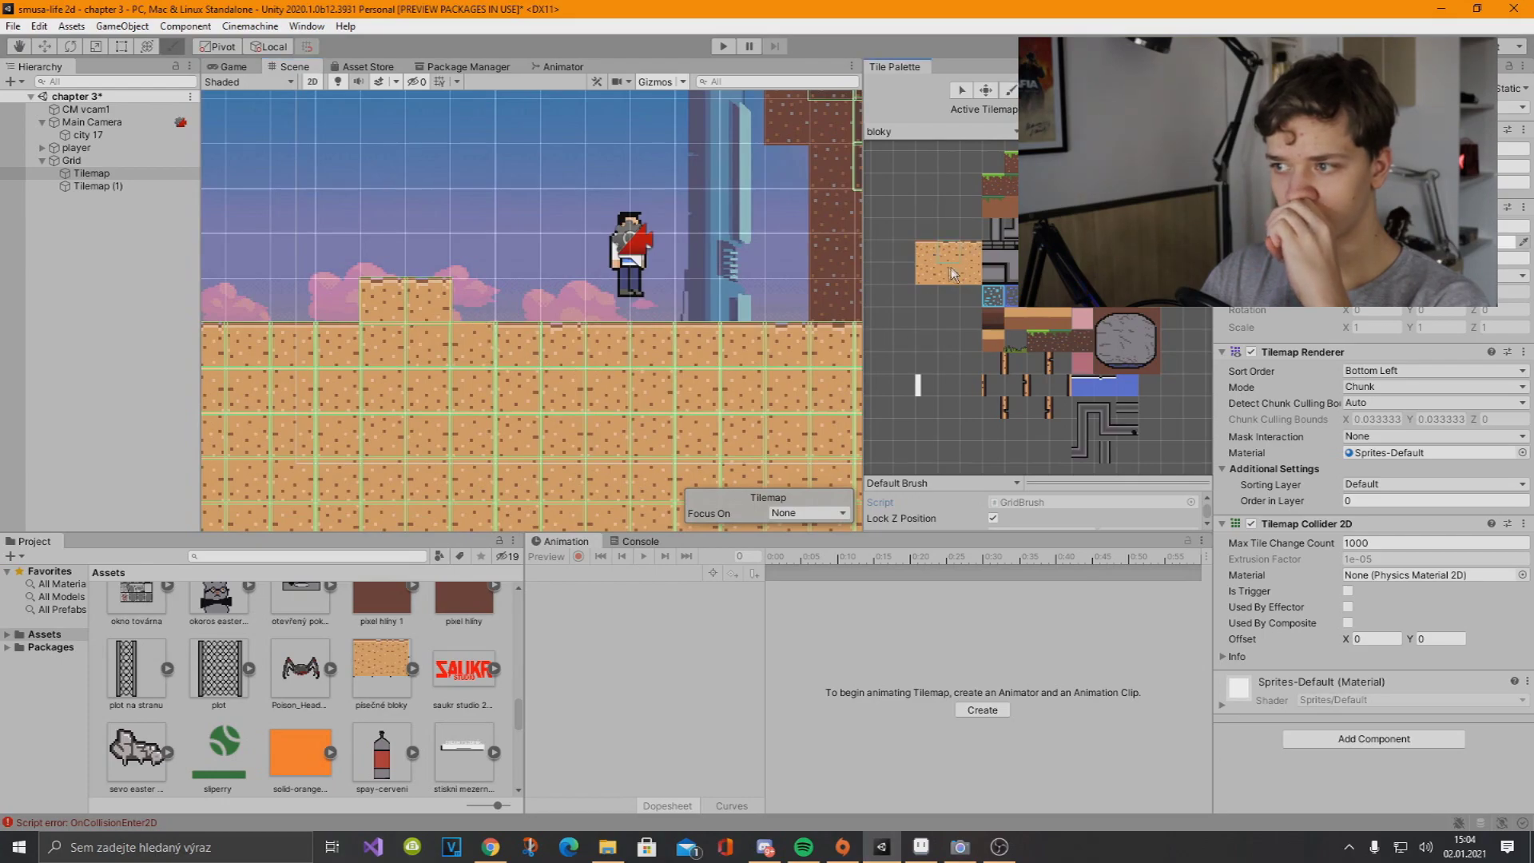
pyautogui.click(230, 67)
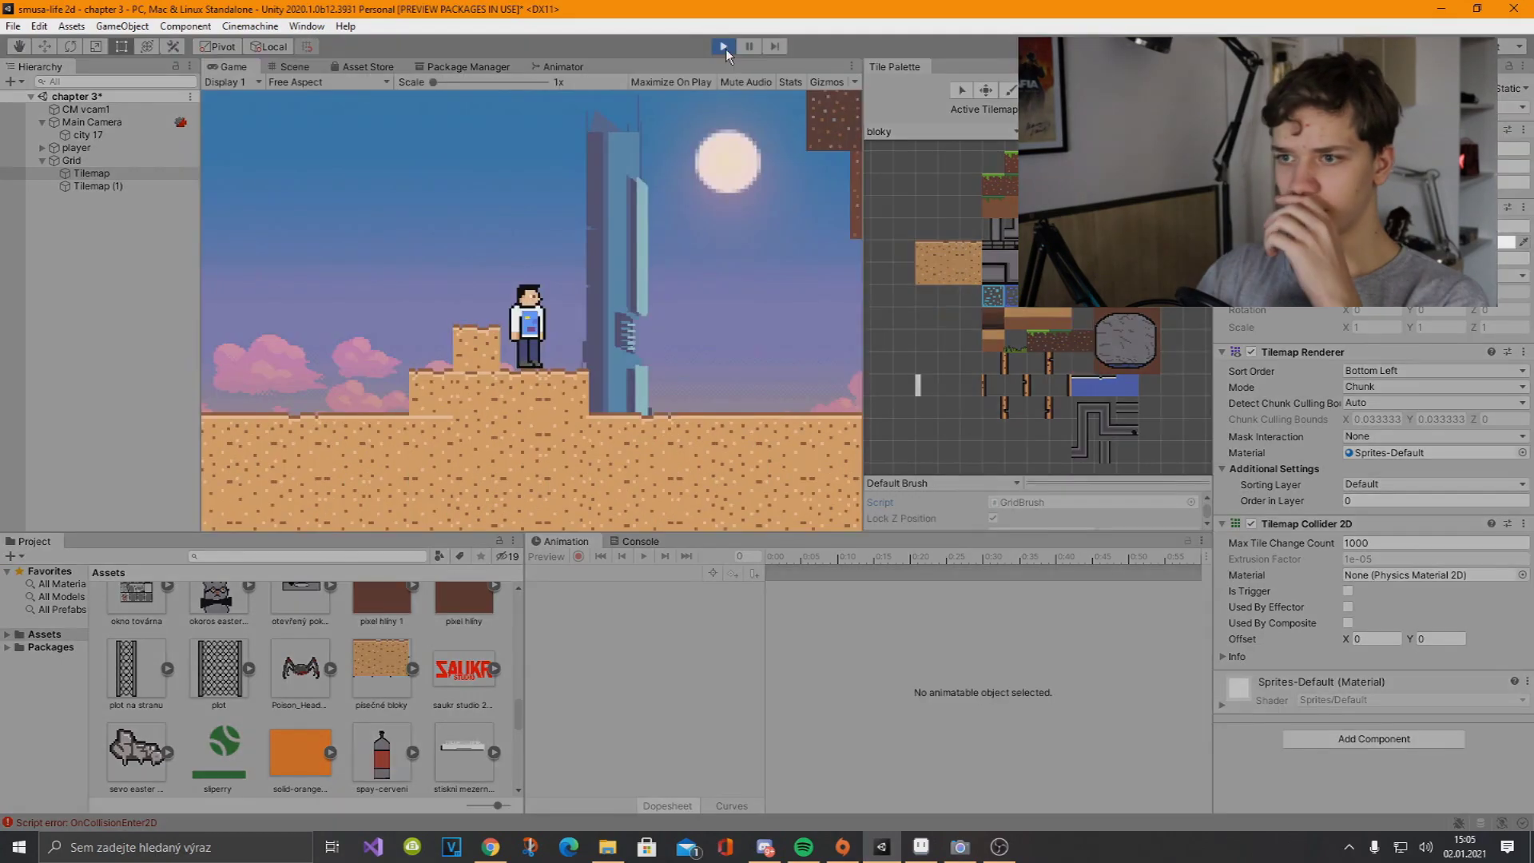
pyautogui.click(295, 66)
pyautogui.scroll(3, 763, 362)
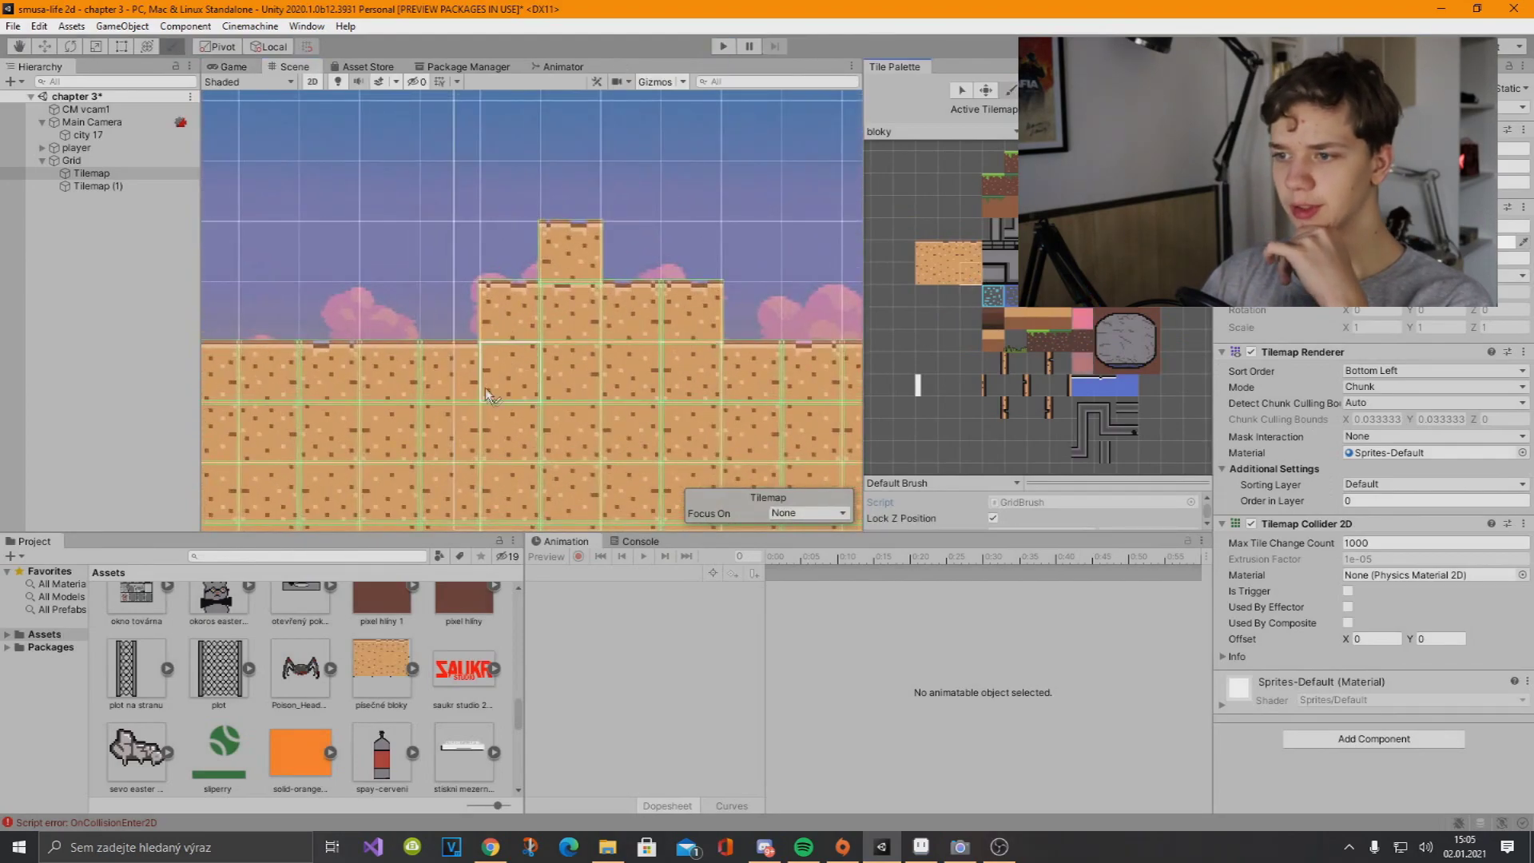
pyautogui.scroll(3, 486, 318)
pyautogui.scroll(1, 485, 318)
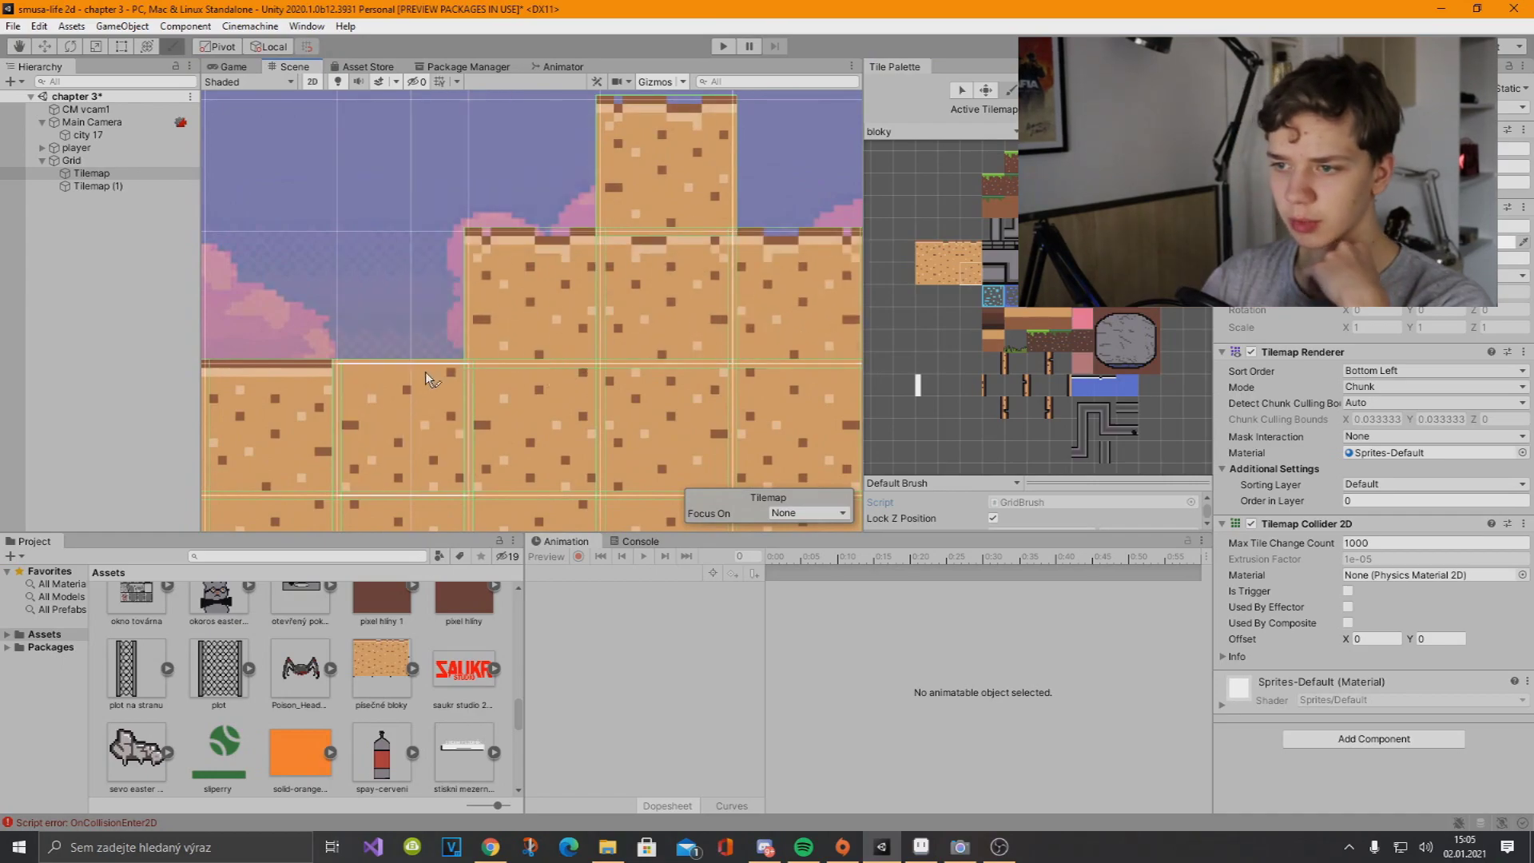
pyautogui.scroll(-3, 209, 324)
pyautogui.scroll(-2, 419, 351)
pyautogui.scroll(-1, 508, 281)
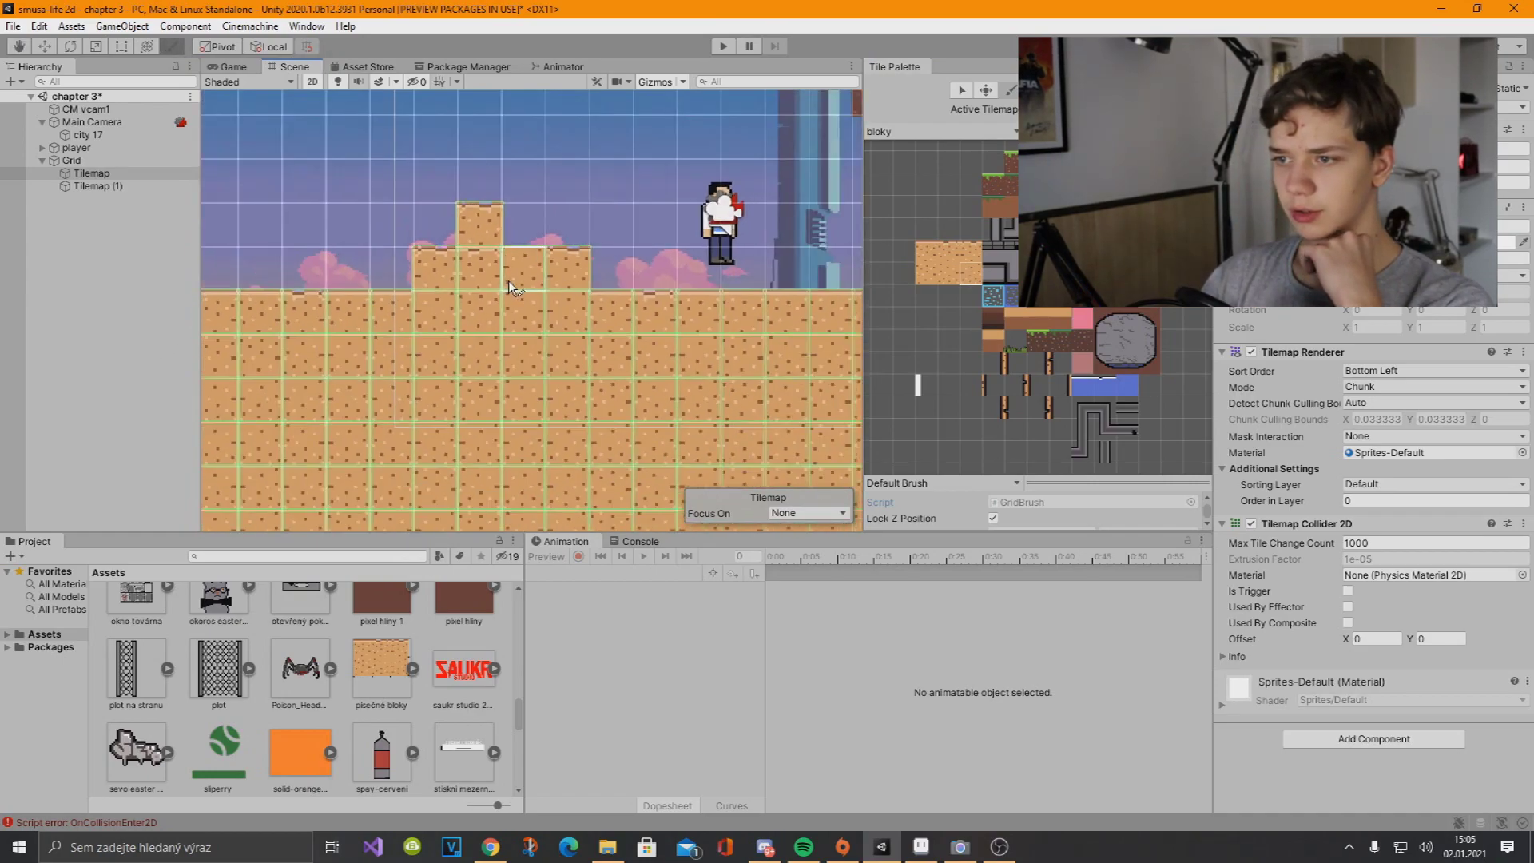
pyautogui.scroll(1, 544, 411)
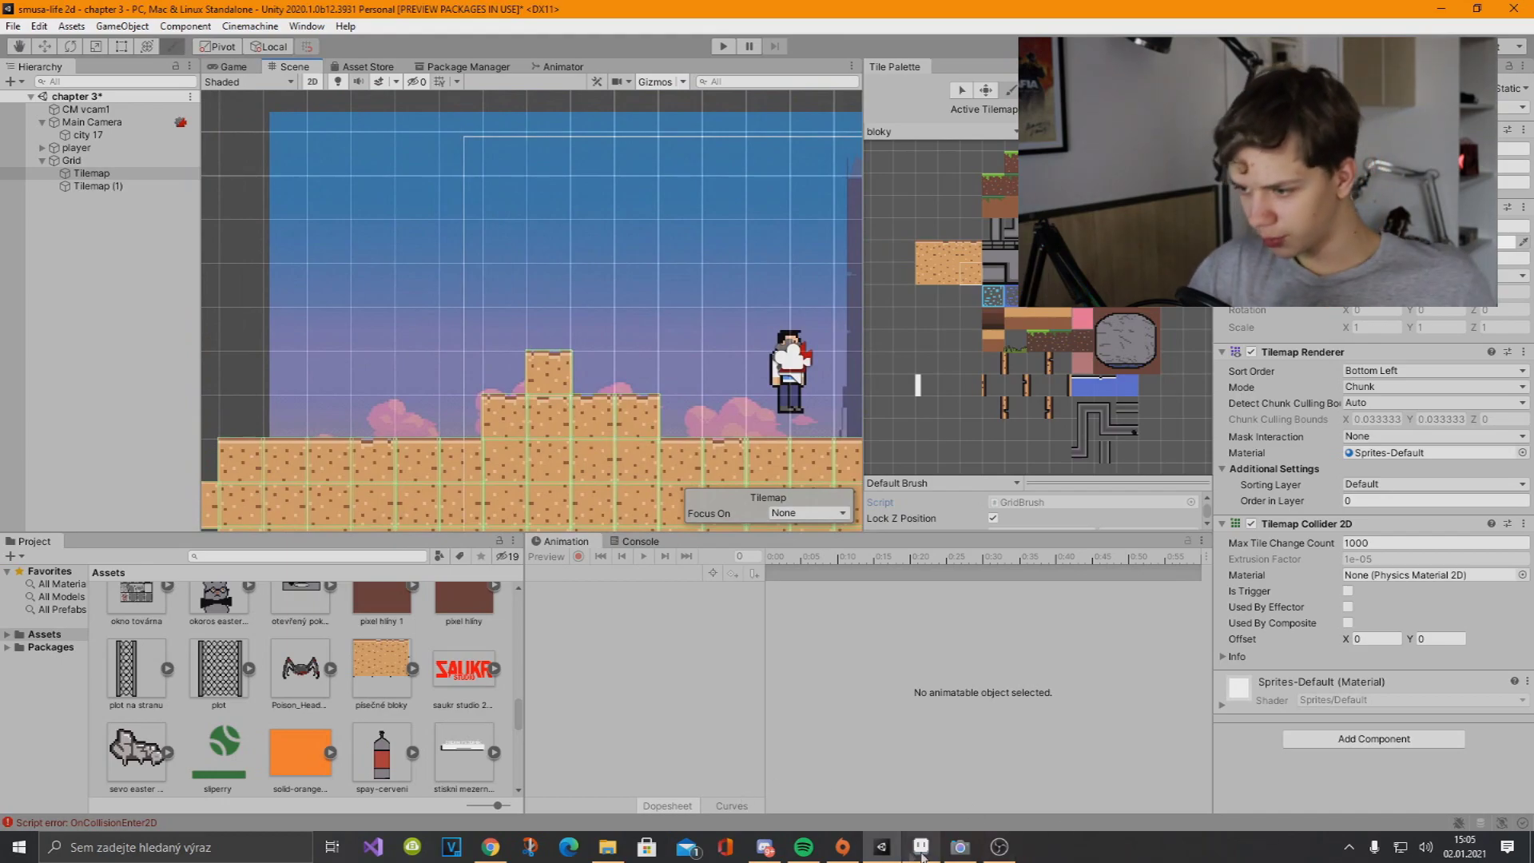
pyautogui.hotkey('alt', 'Tab')
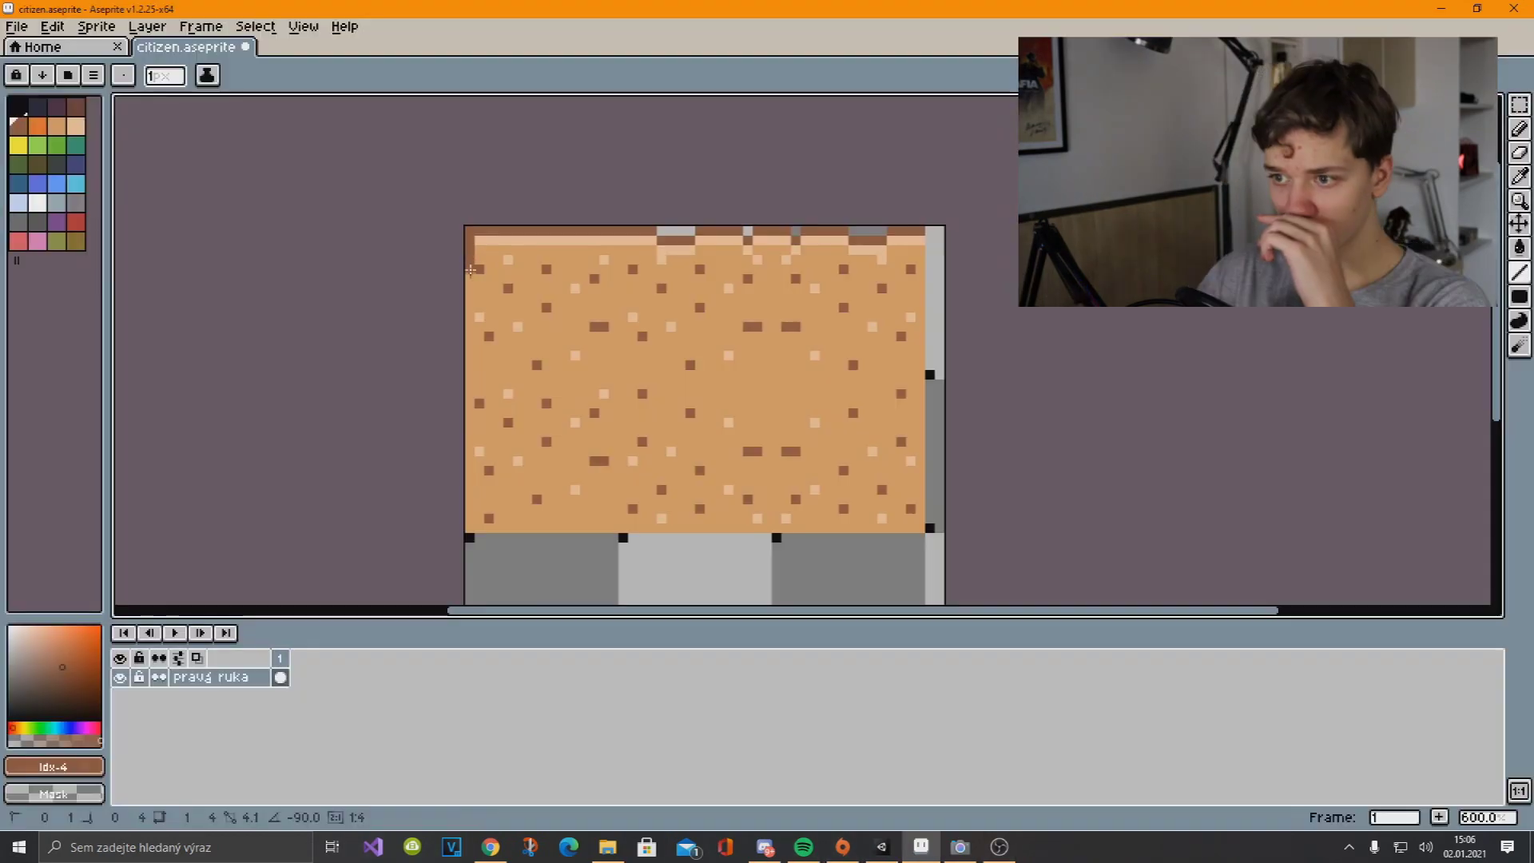
# Draw brown dividing lines through the sand tile: a vertical divider and a line along its left edge
pyautogui.moveTo(469, 240)
pyautogui.mouseDown()
pyautogui.moveTo(889, 380)
pyautogui.moveTo(690, 376)
pyautogui.mouseUp()
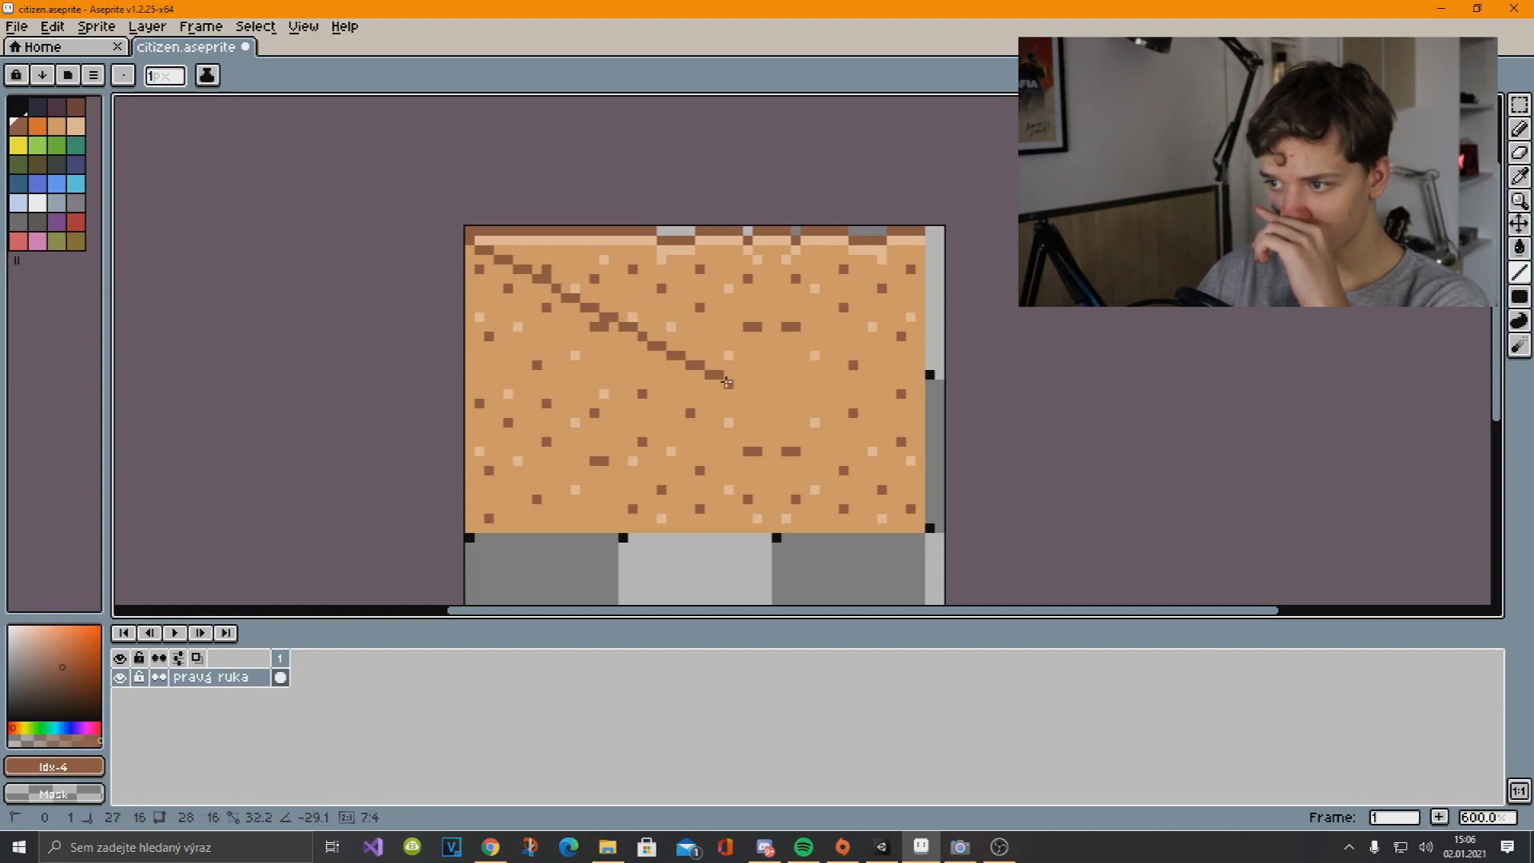
pyautogui.moveTo(690, 376); pyautogui.dragTo(471, 376)
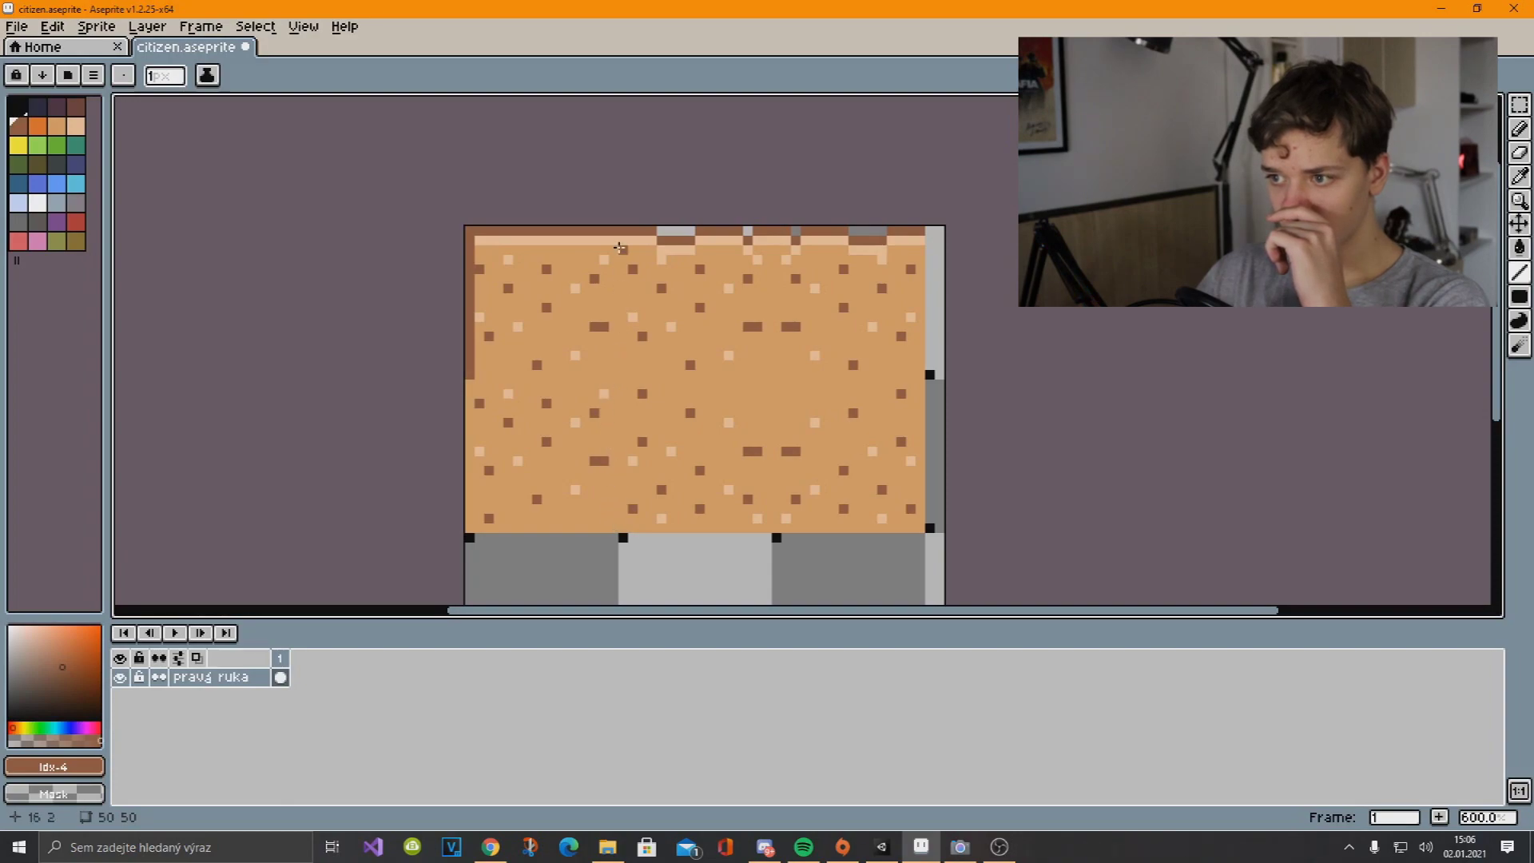
pyautogui.moveTo(614, 538); pyautogui.dragTo(611, 240)
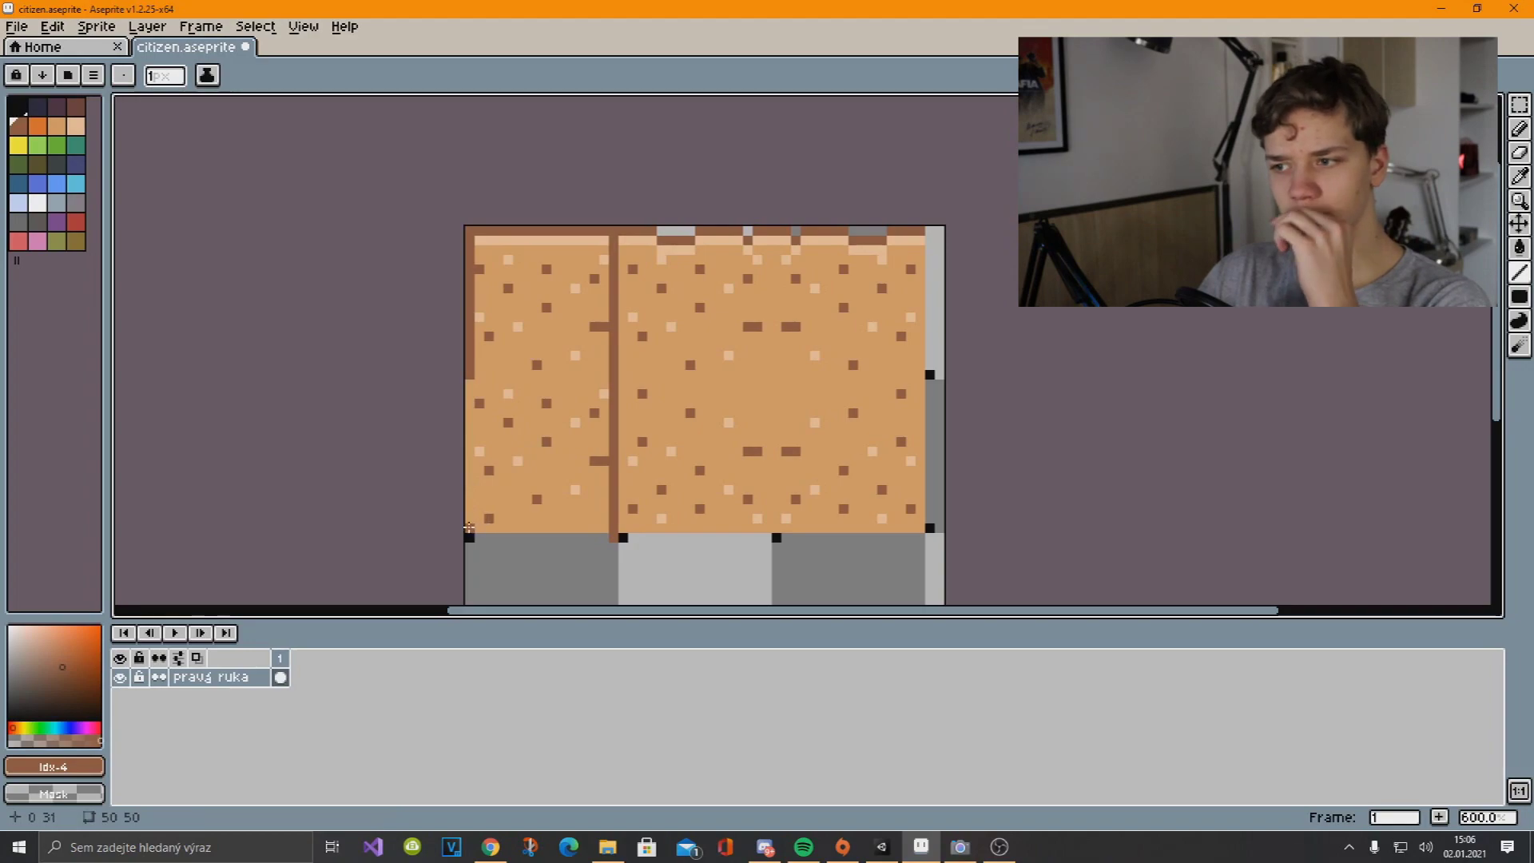
pyautogui.moveTo(469, 527); pyautogui.dragTo(470, 380)
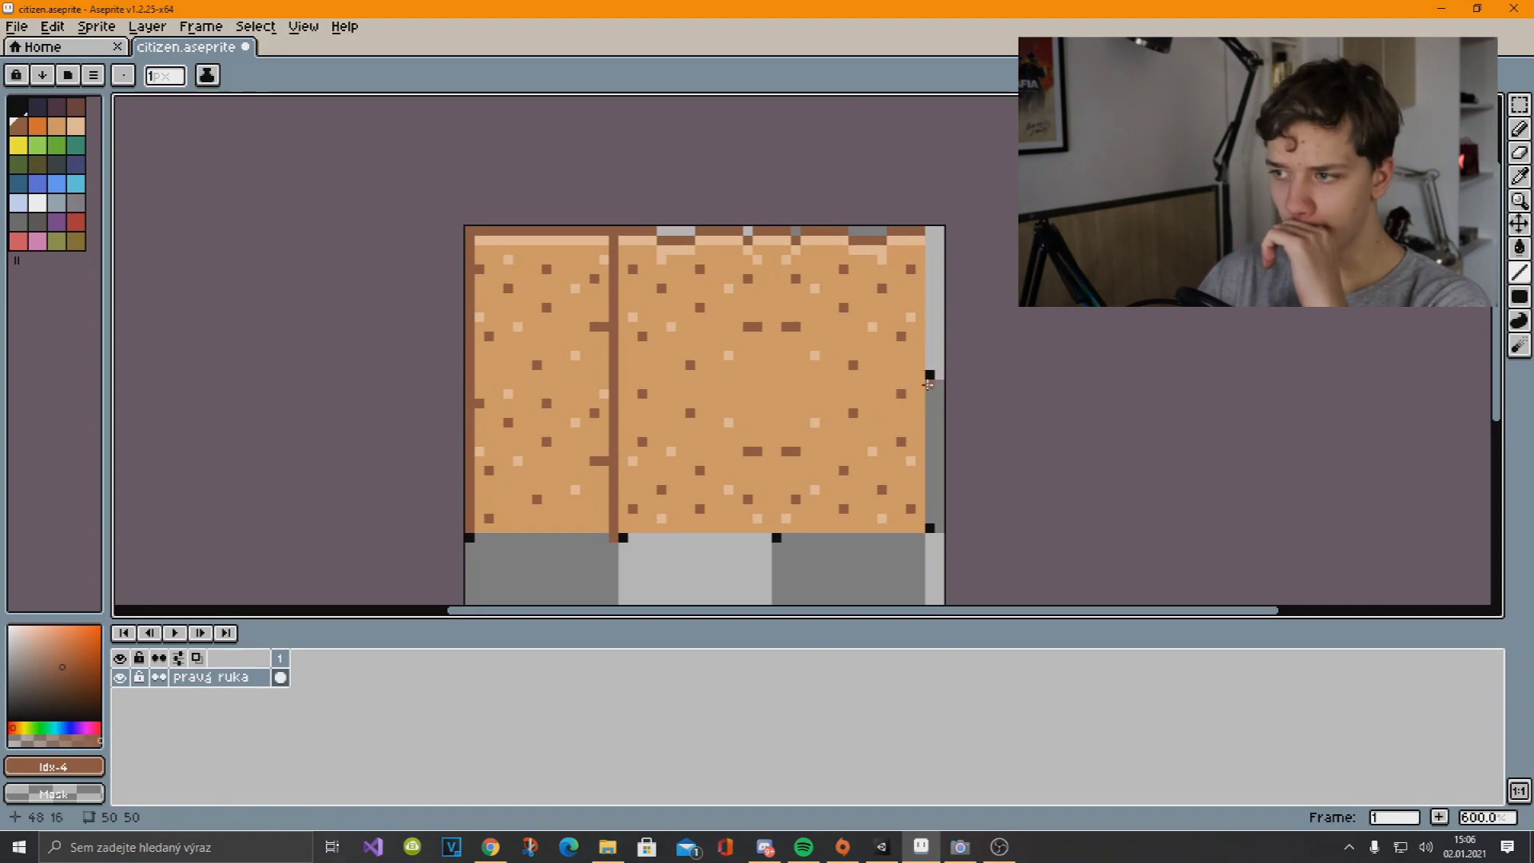
# Outline a smaller lower-right block with brown lines, then select the tile's lower-left block
pyautogui.moveTo(929, 384)
pyautogui.mouseDown()
pyautogui.moveTo(797, 527)
pyautogui.moveTo(957, 392)
pyautogui.moveTo(786, 489)
pyautogui.moveTo(780, 393)
pyautogui.mouseUp()
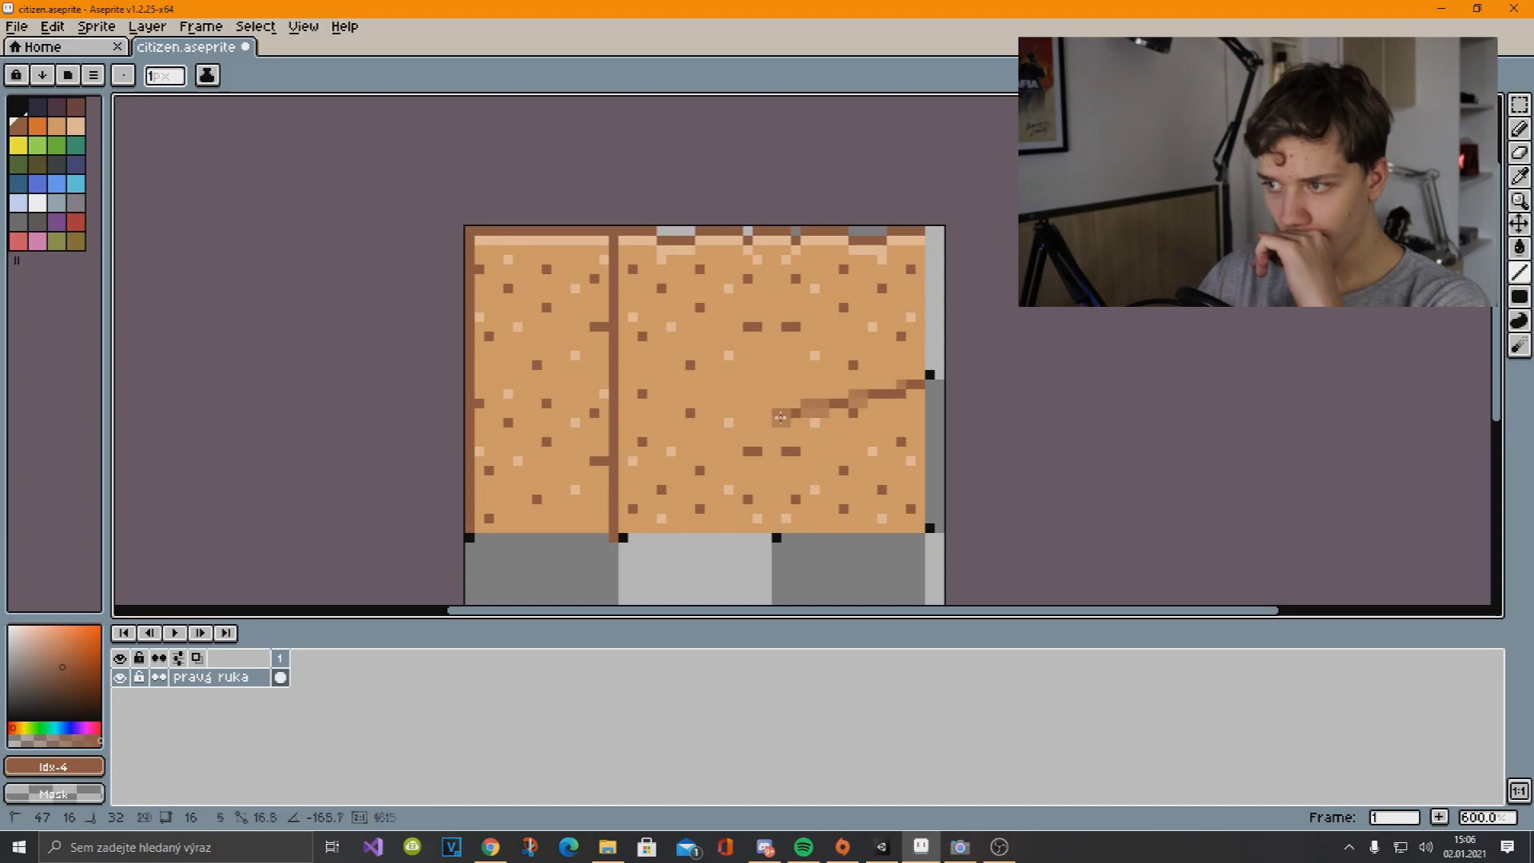
pyautogui.moveTo(780, 393); pyautogui.dragTo(775, 529)
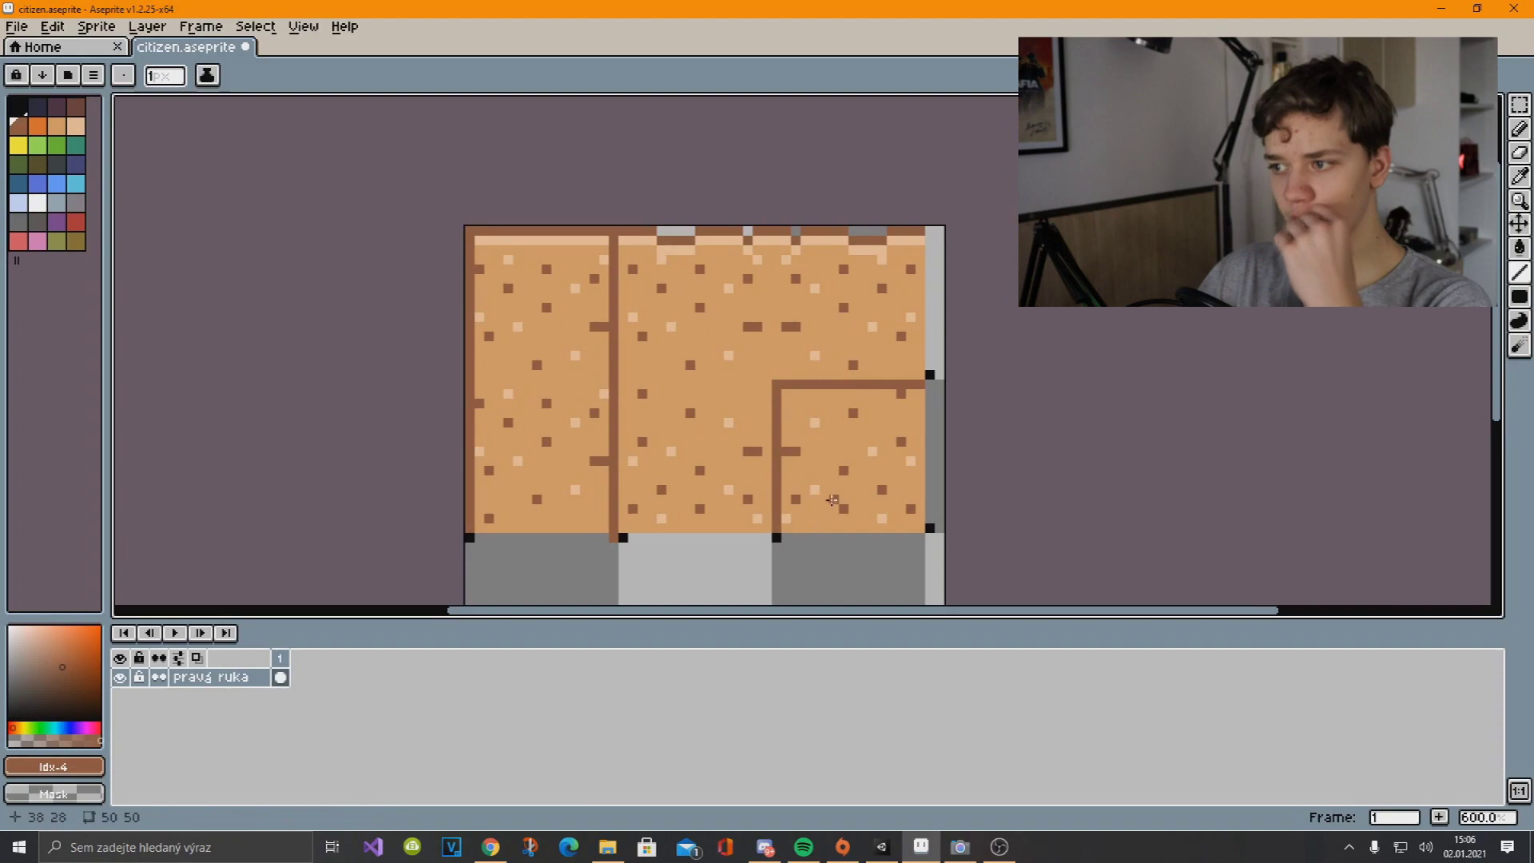
pyautogui.moveTo(921, 391); pyautogui.dragTo(919, 526)
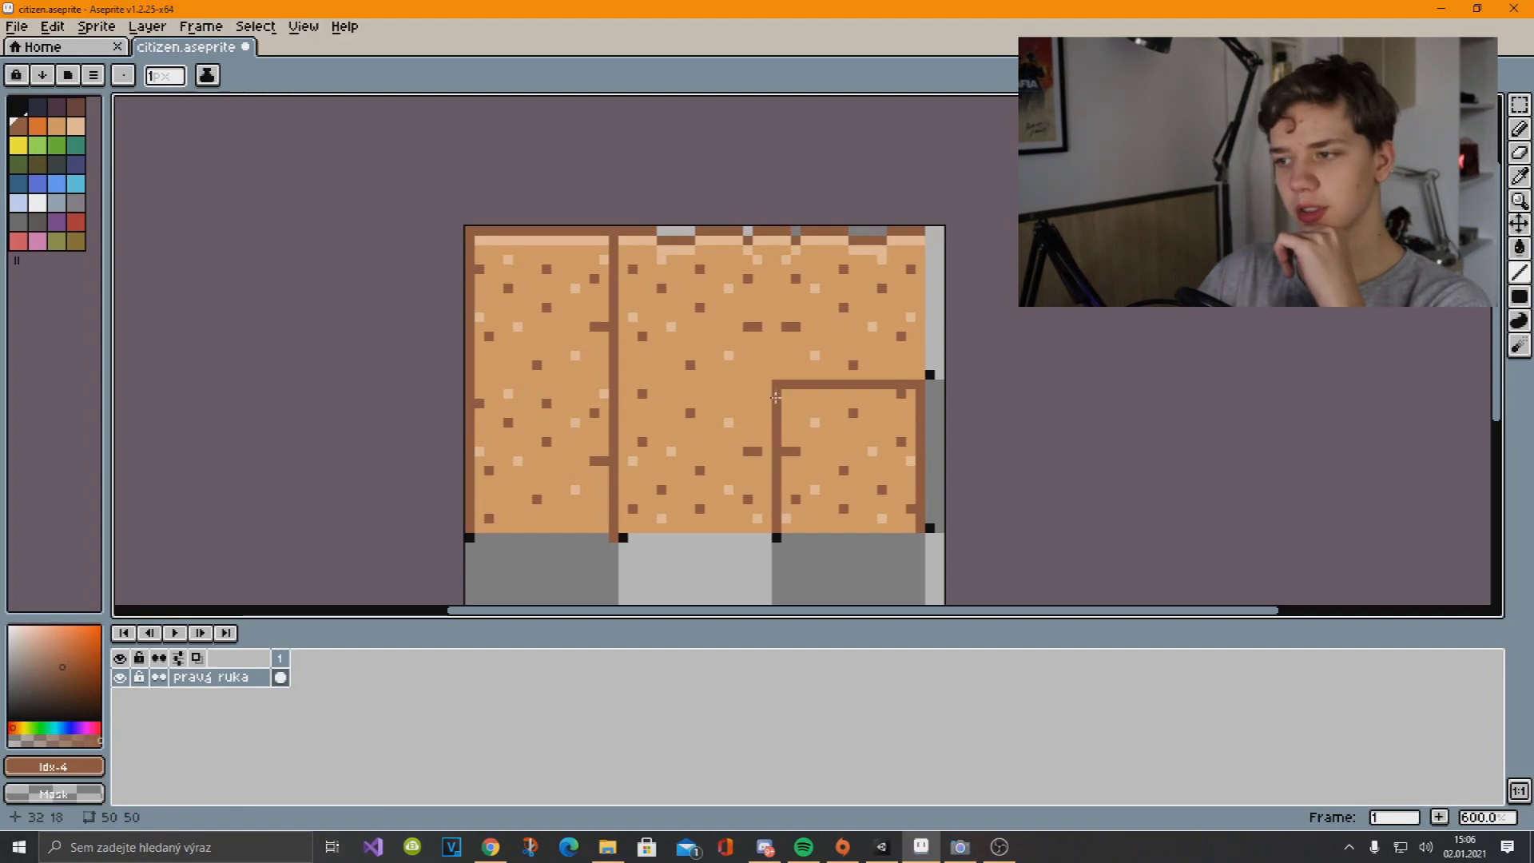
pyautogui.scroll(1, 901, 500)
pyautogui.moveTo(811, 459); pyautogui.dragTo(813, 271)
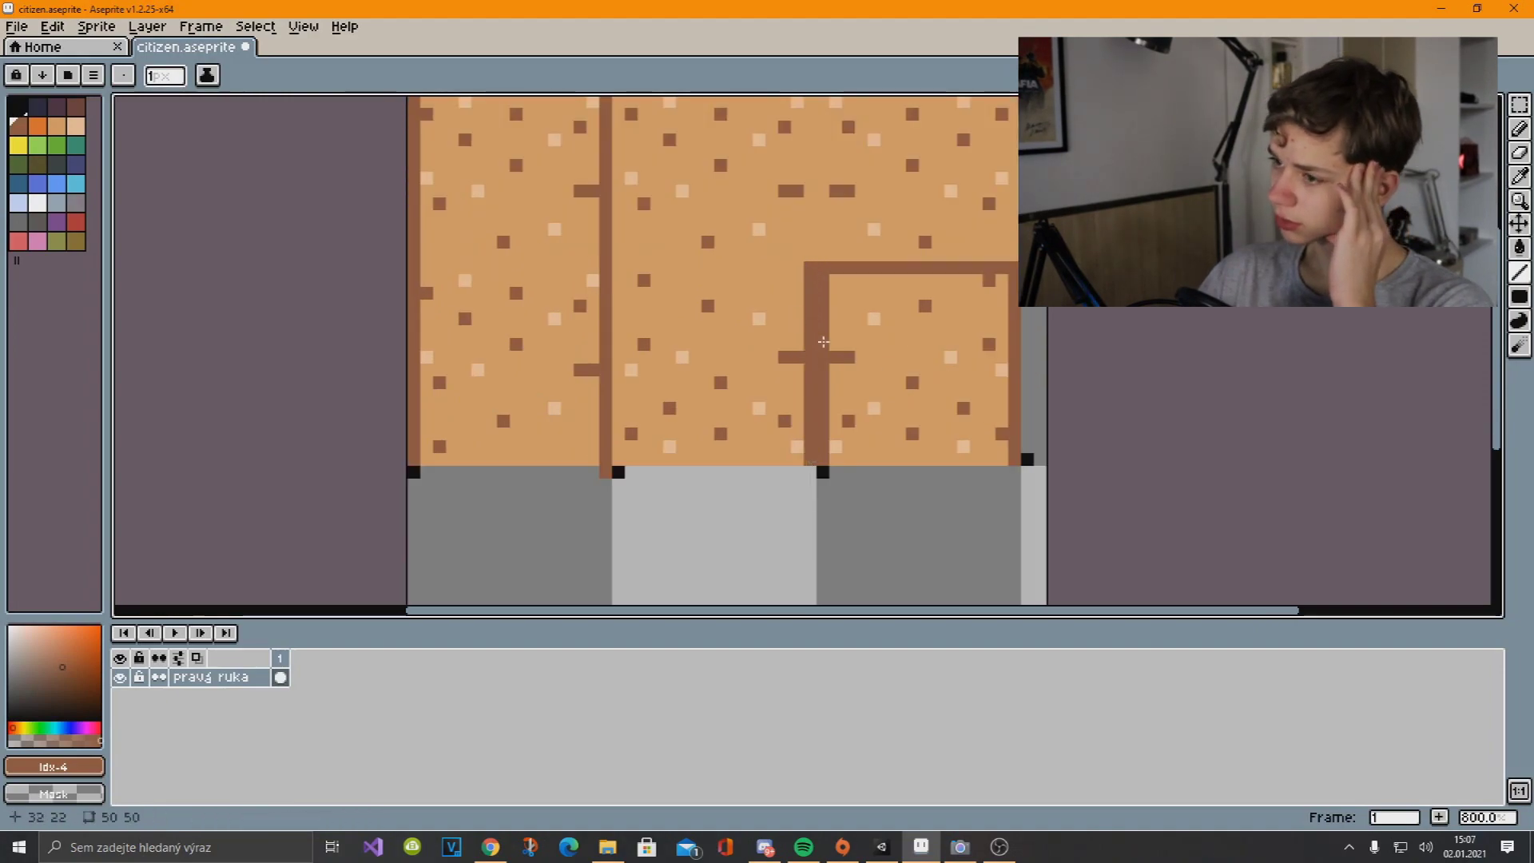
pyautogui.scroll(-1, 782, 377)
pyautogui.press('m')
pyautogui.moveTo(670, 301); pyautogui.dragTo(515, 454)
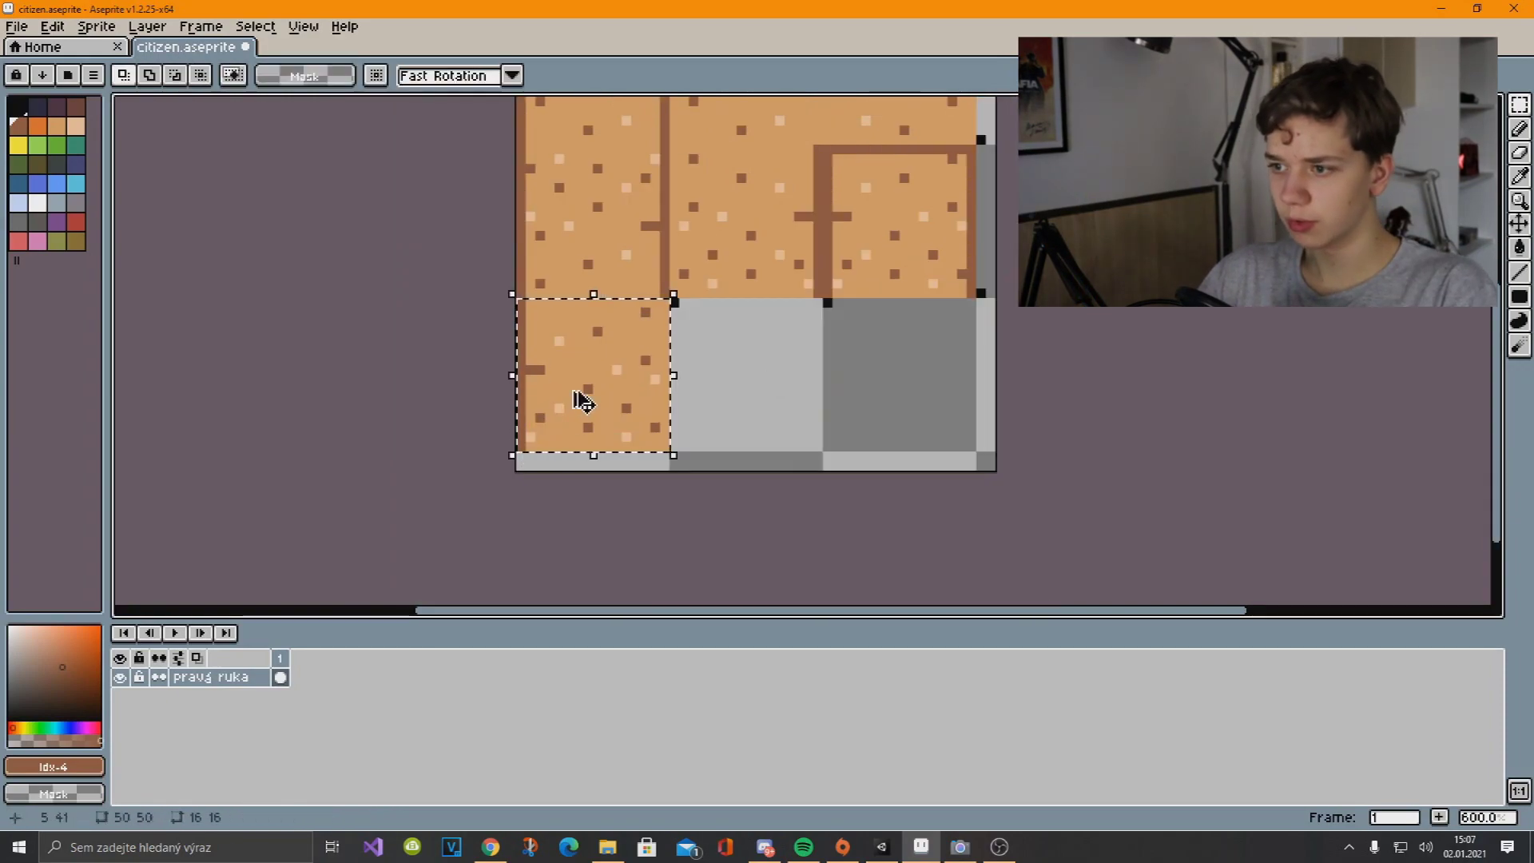
# Move the selected sand block one tile to the right and commit it
pyautogui.moveTo(583, 401); pyautogui.dragTo(780, 385)
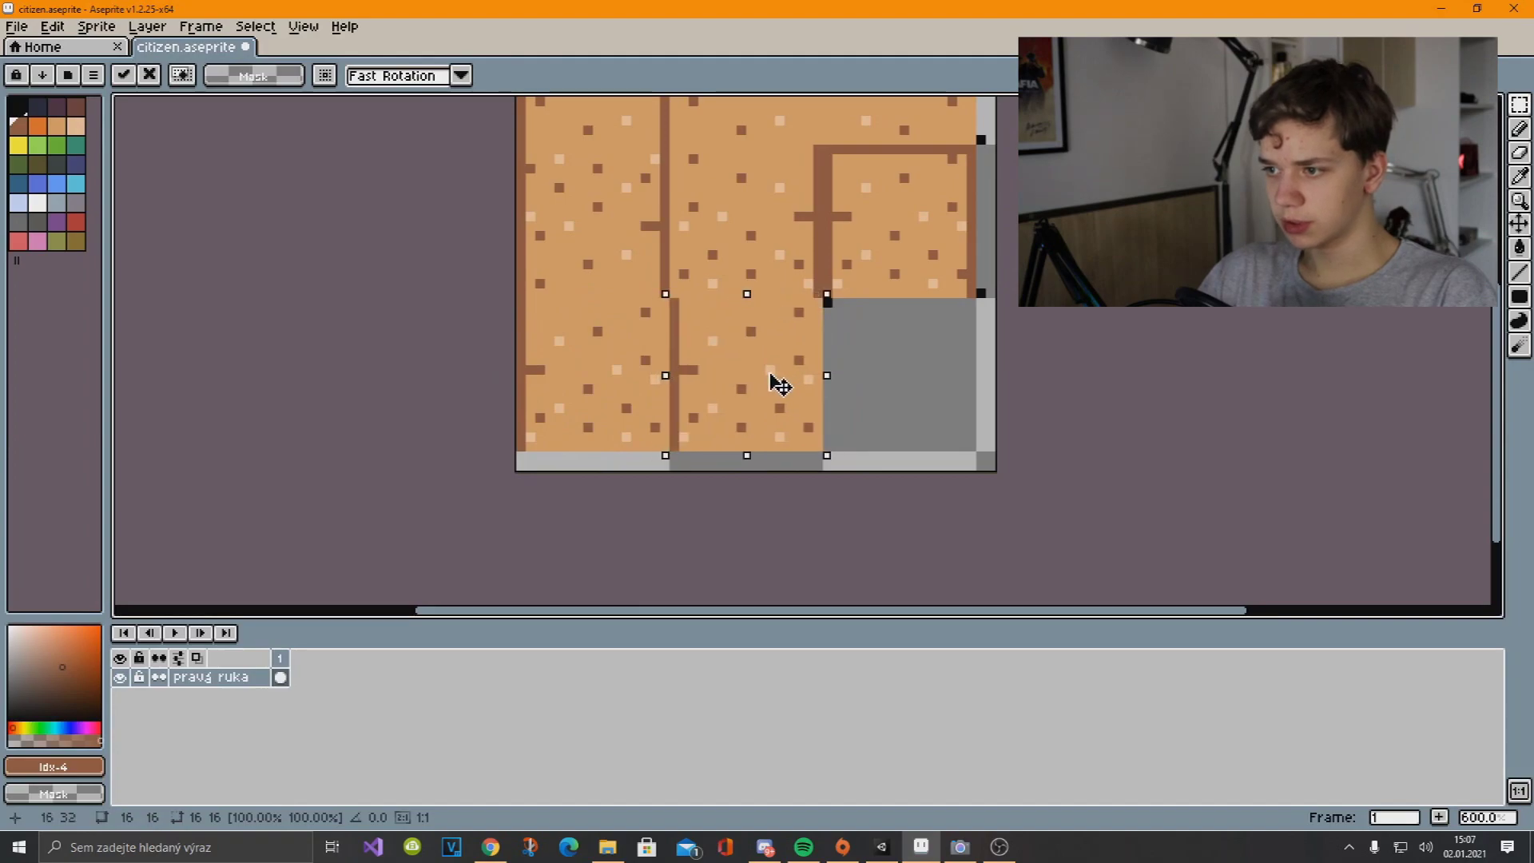
pyautogui.scroll(3, 838, 377)
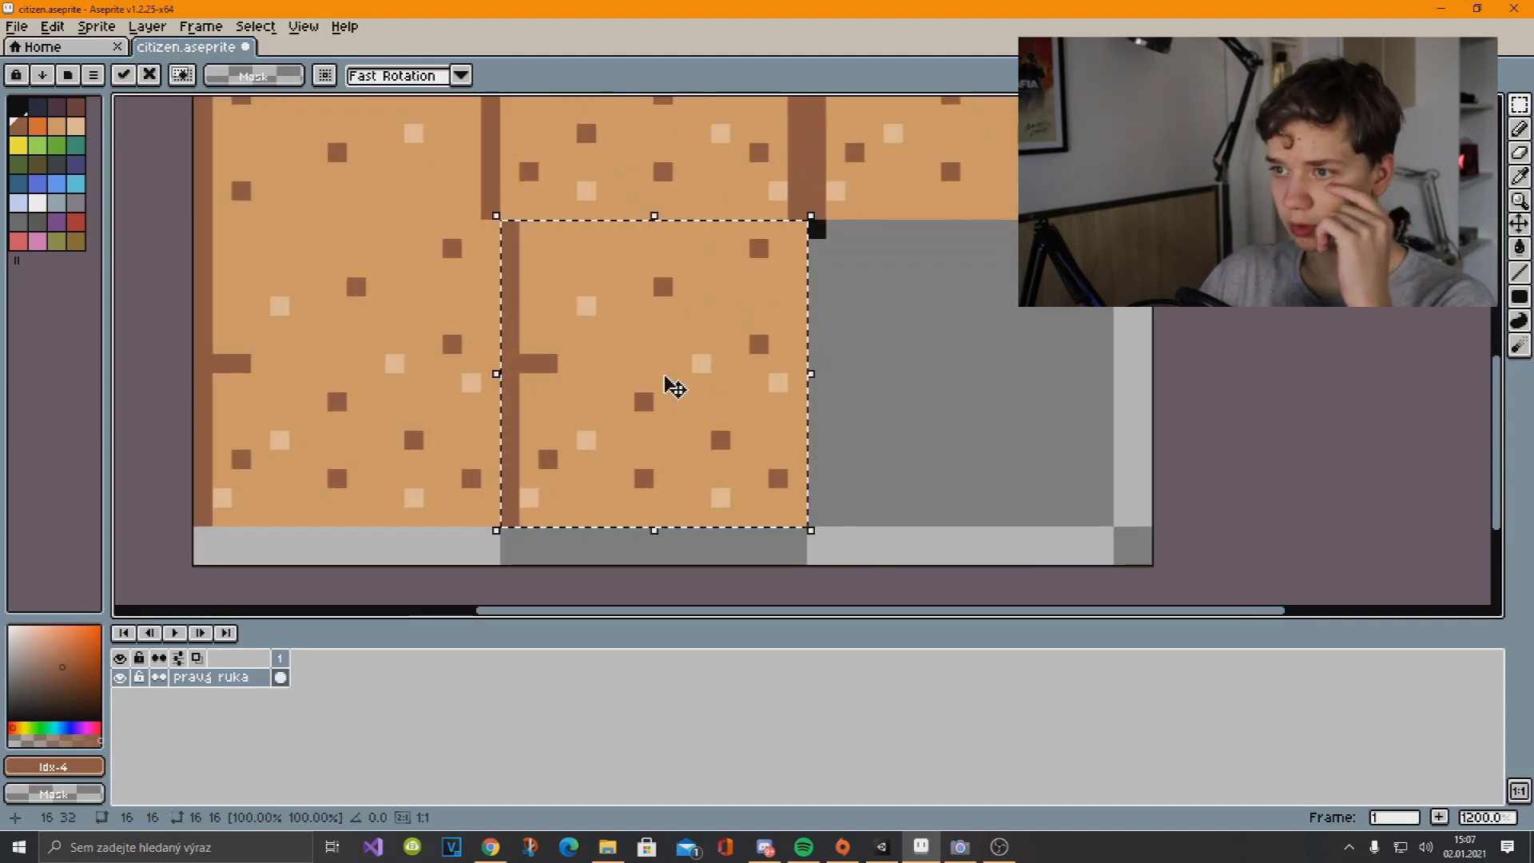
pyautogui.scroll(-1, 674, 387)
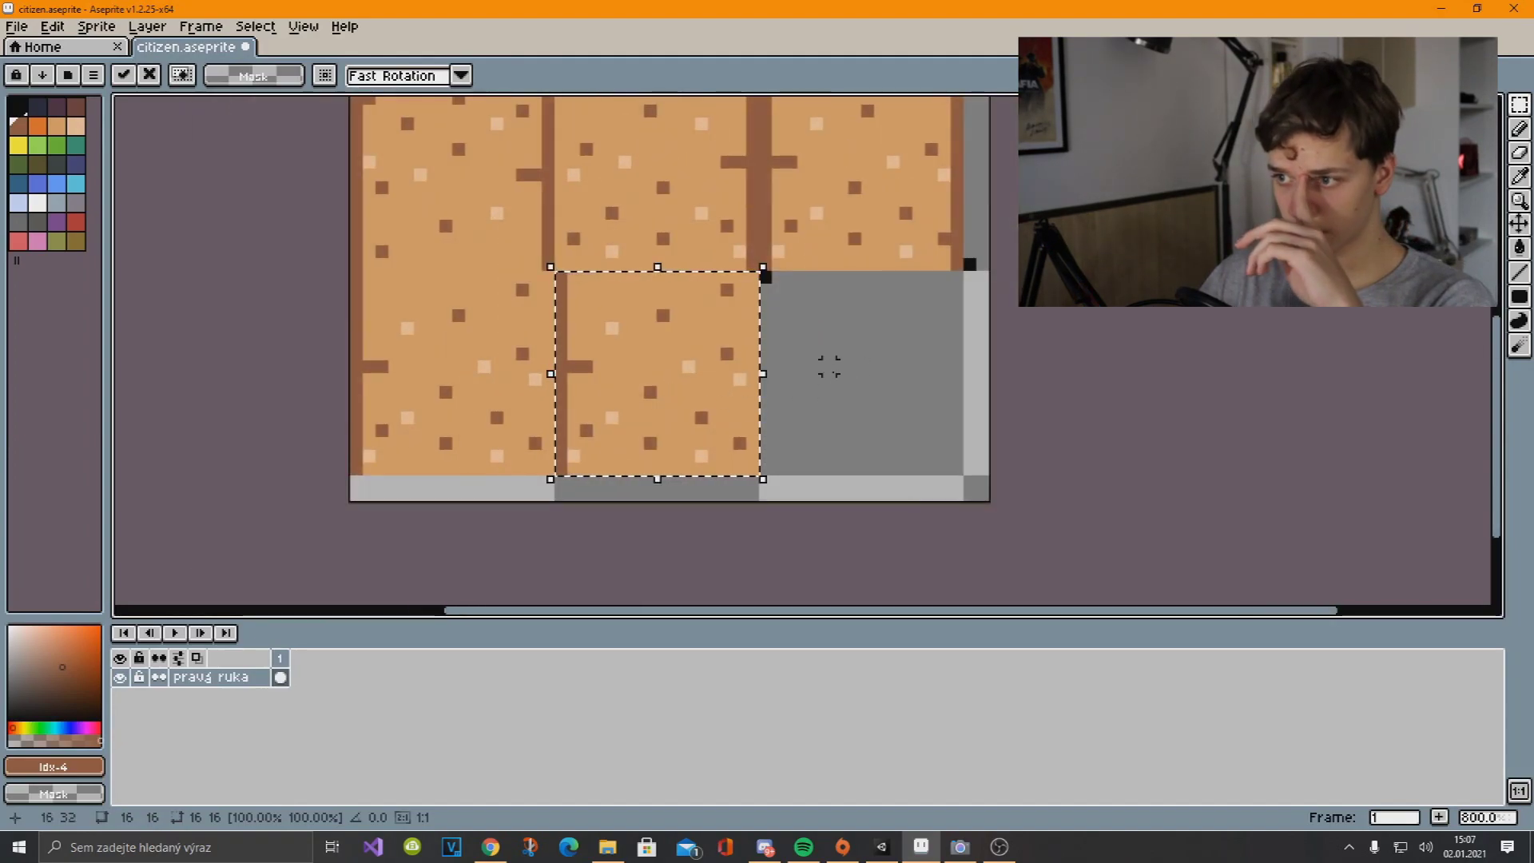
pyautogui.click(828, 372)
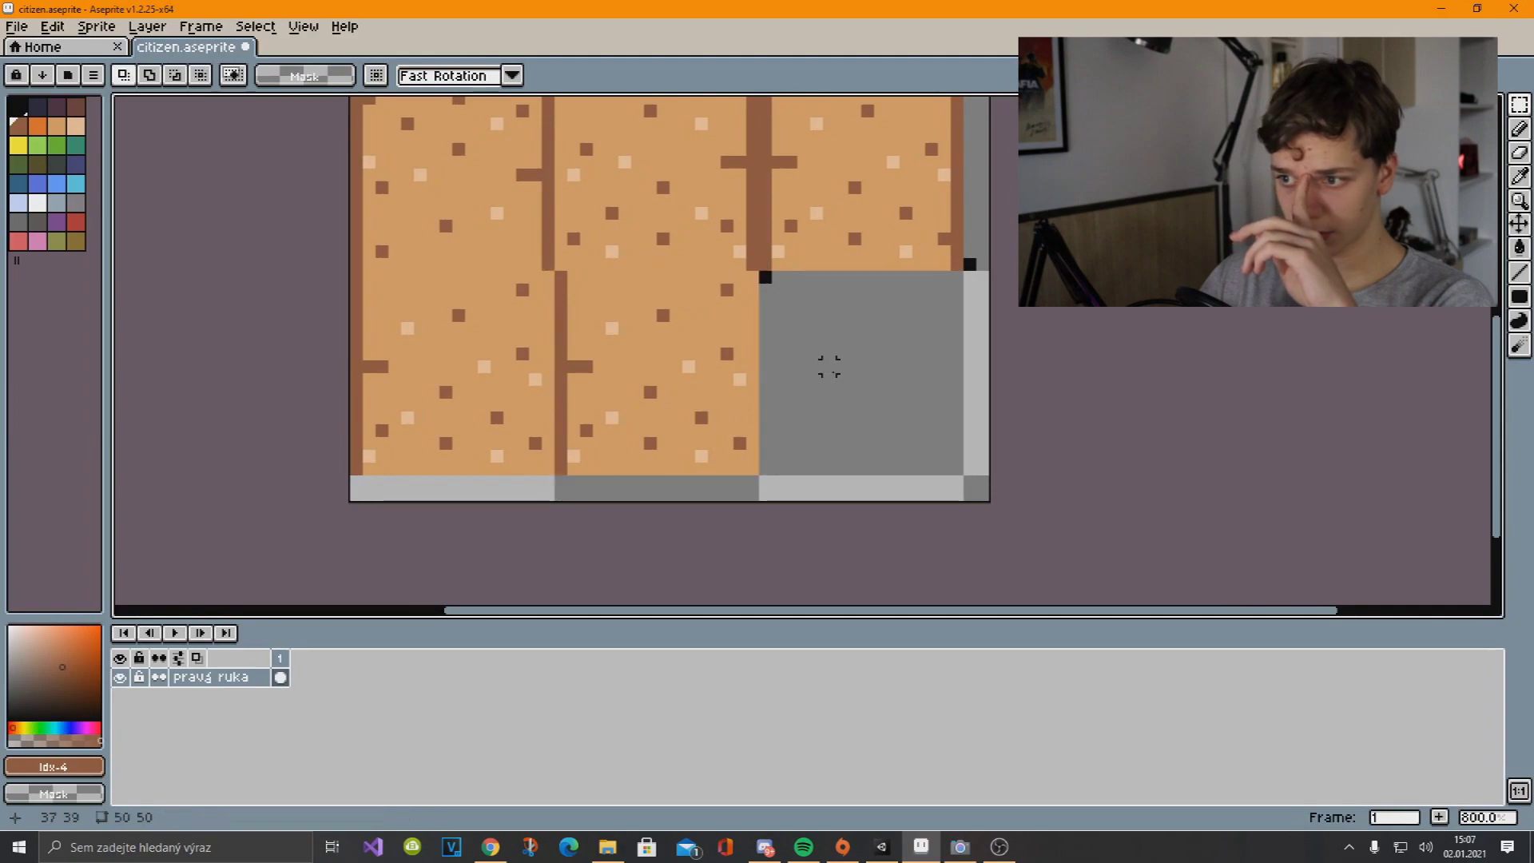
# Draw a dark brown seam line above the lower middle tile
pyautogui.click(76, 105)
pyautogui.click(1520, 272)
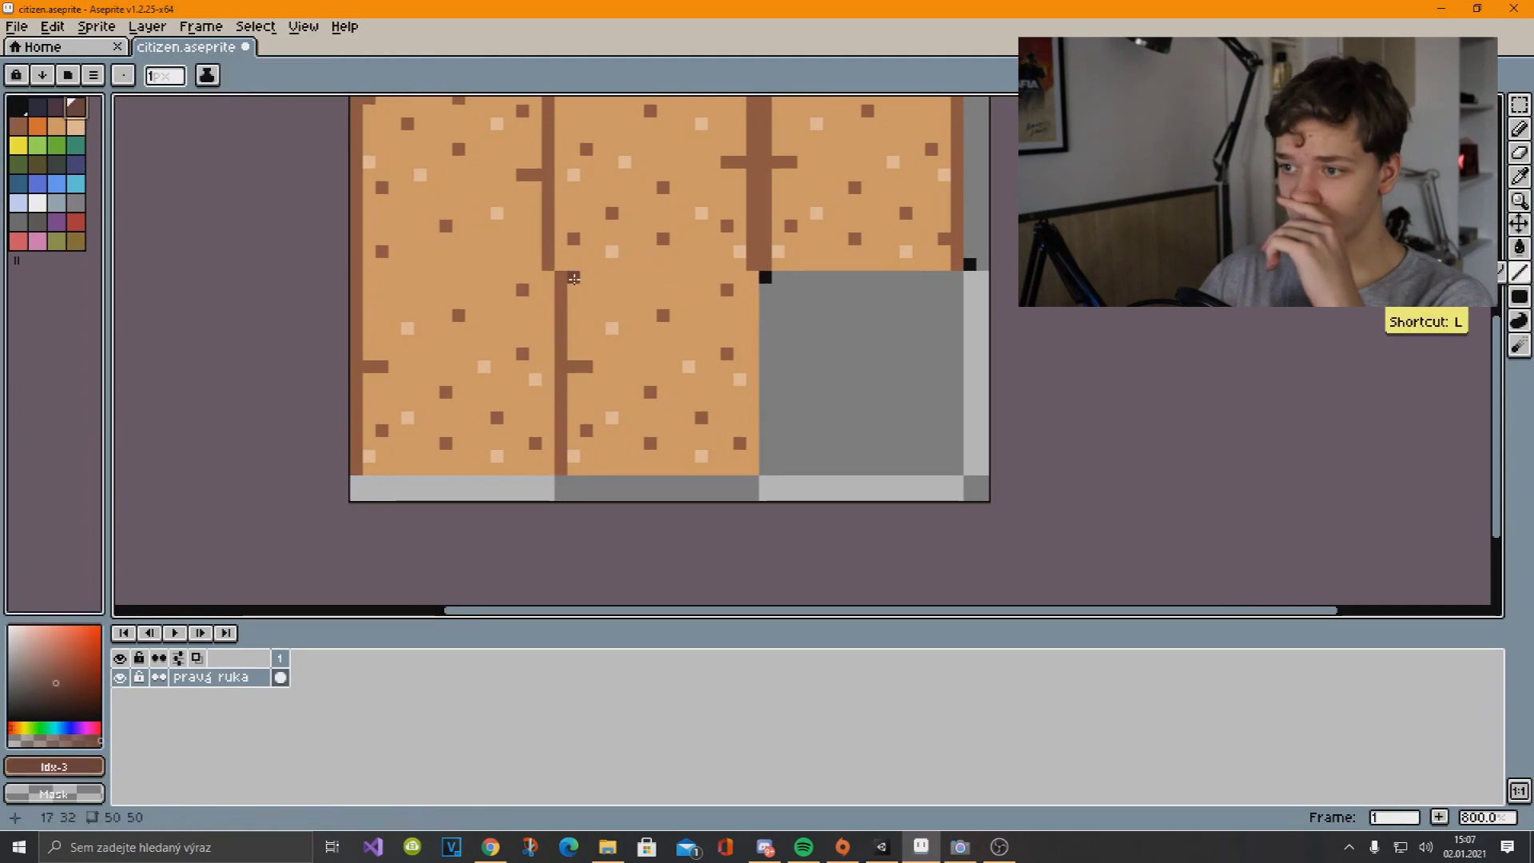
pyautogui.click(25, 127)
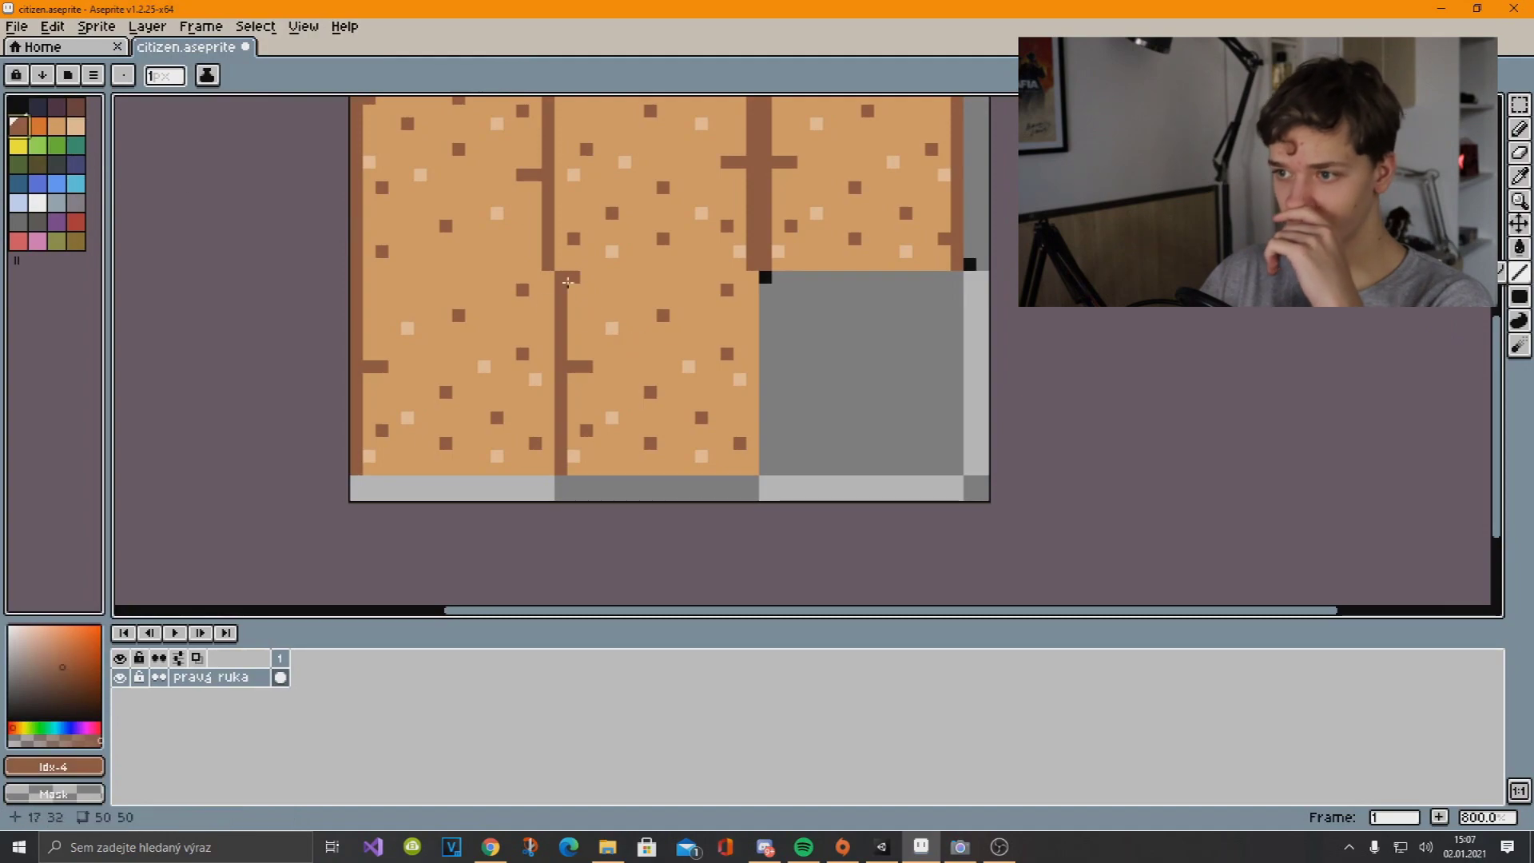
pyautogui.moveTo(564, 277); pyautogui.dragTo(739, 276)
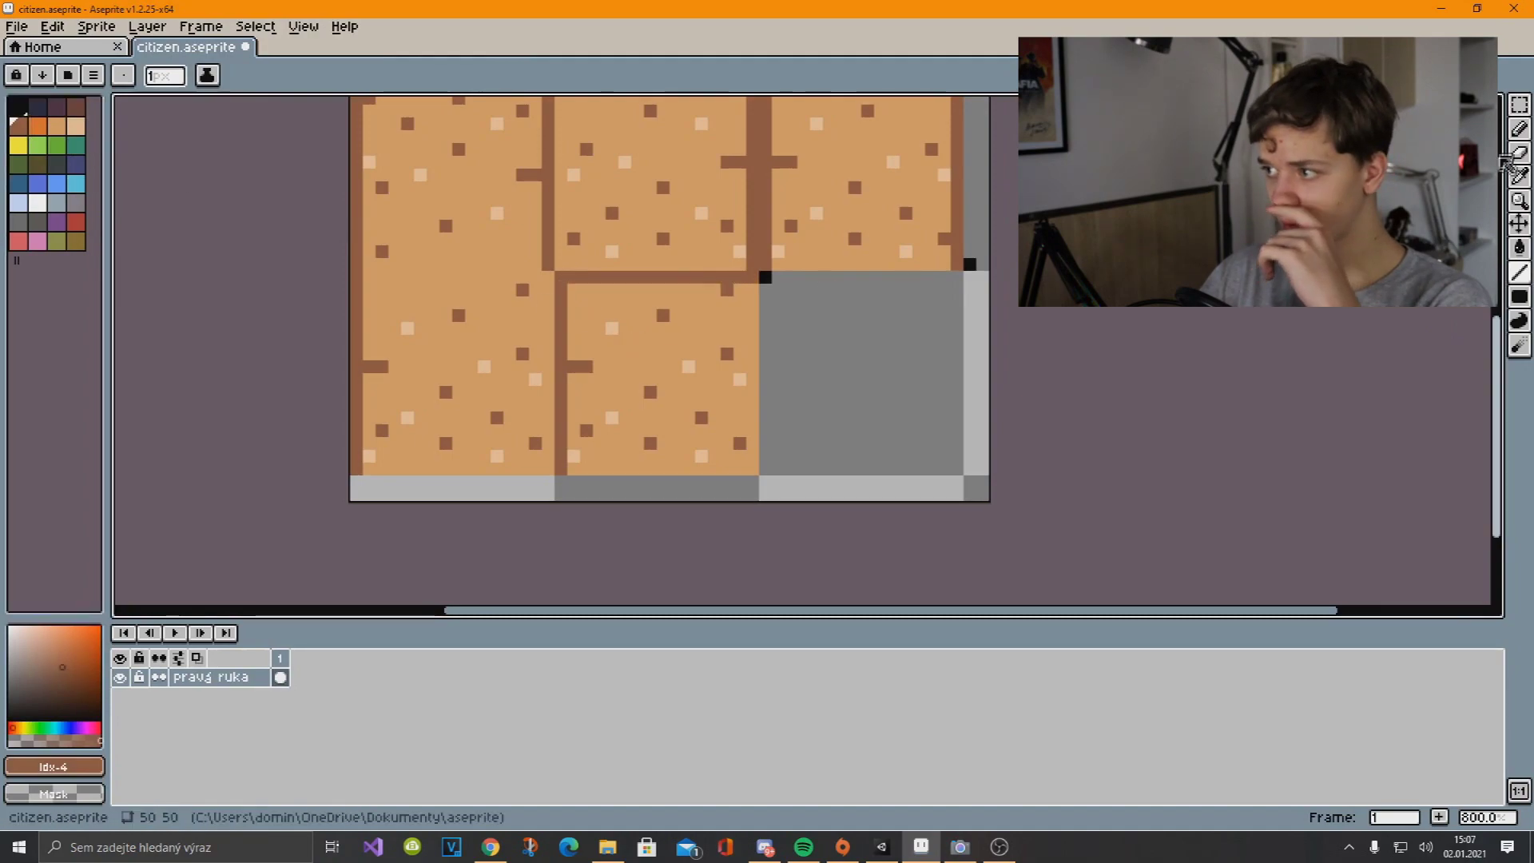
# Move the upper middle sand block down-right into the empty grey corner
pyautogui.click(1520, 105)
pyautogui.scroll(-3, 891, 318)
pyautogui.moveTo(894, 321); pyautogui.dragTo(895, 365, button='middle')
pyautogui.scroll(6, 832, 349)
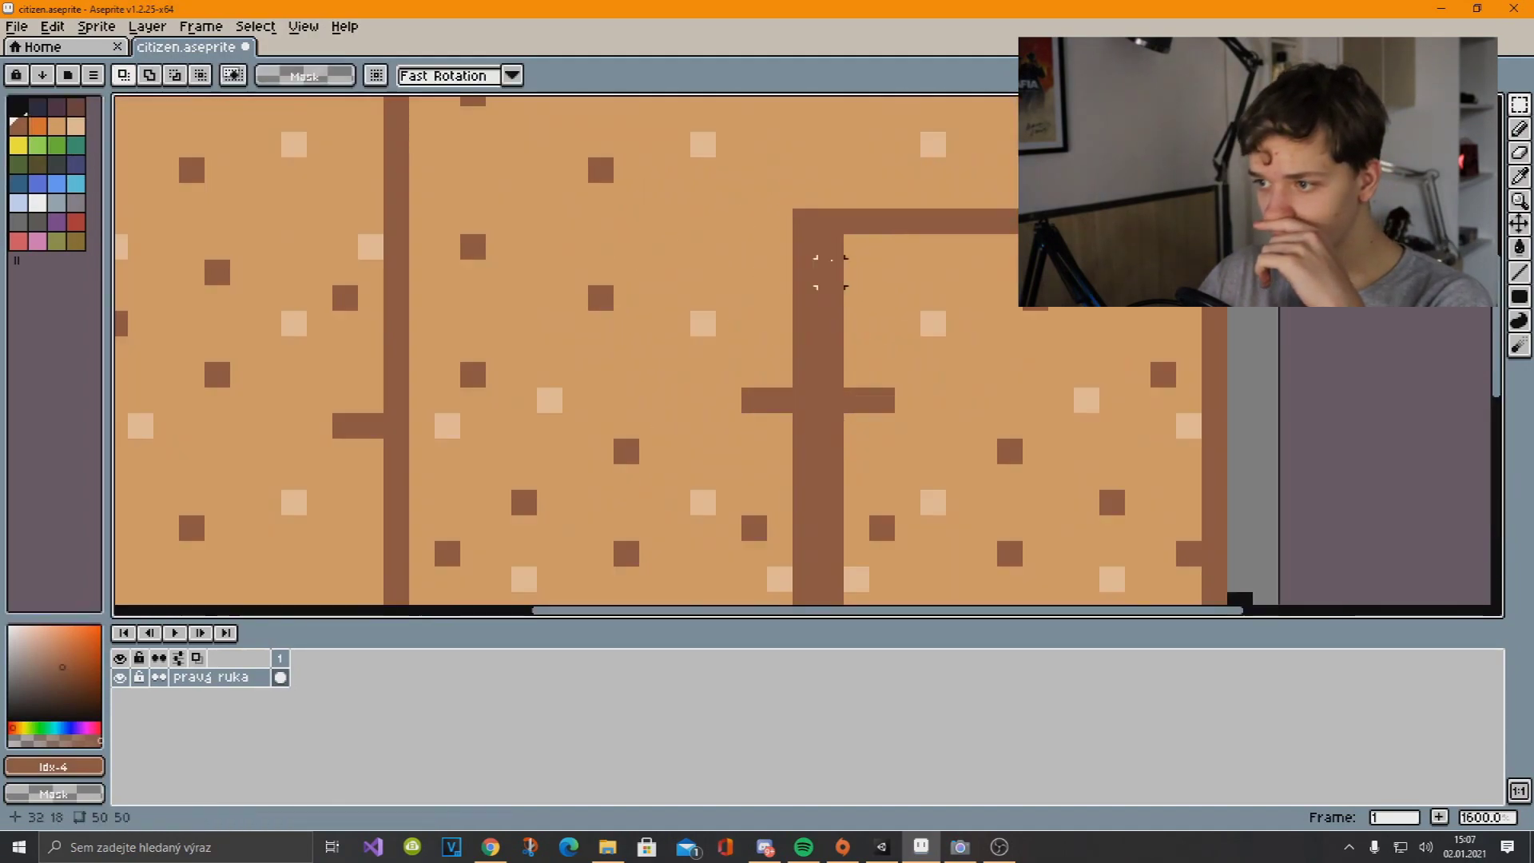
pyautogui.scroll(-1, 823, 428)
pyautogui.moveTo(822, 429); pyautogui.dragTo(806, 320, button='middle')
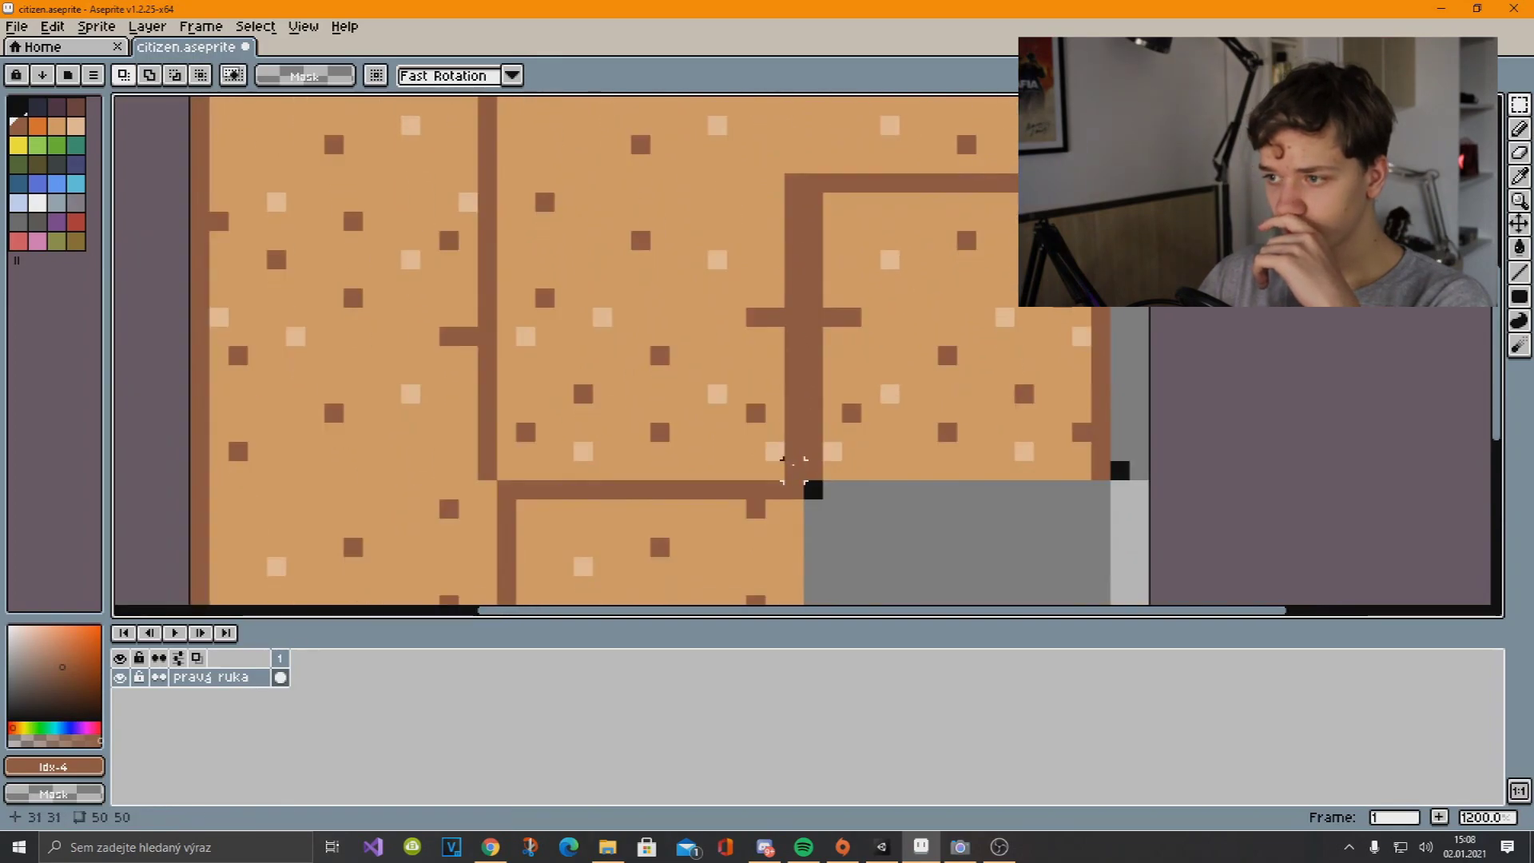
pyautogui.moveTo(794, 470); pyautogui.dragTo(499, 176)
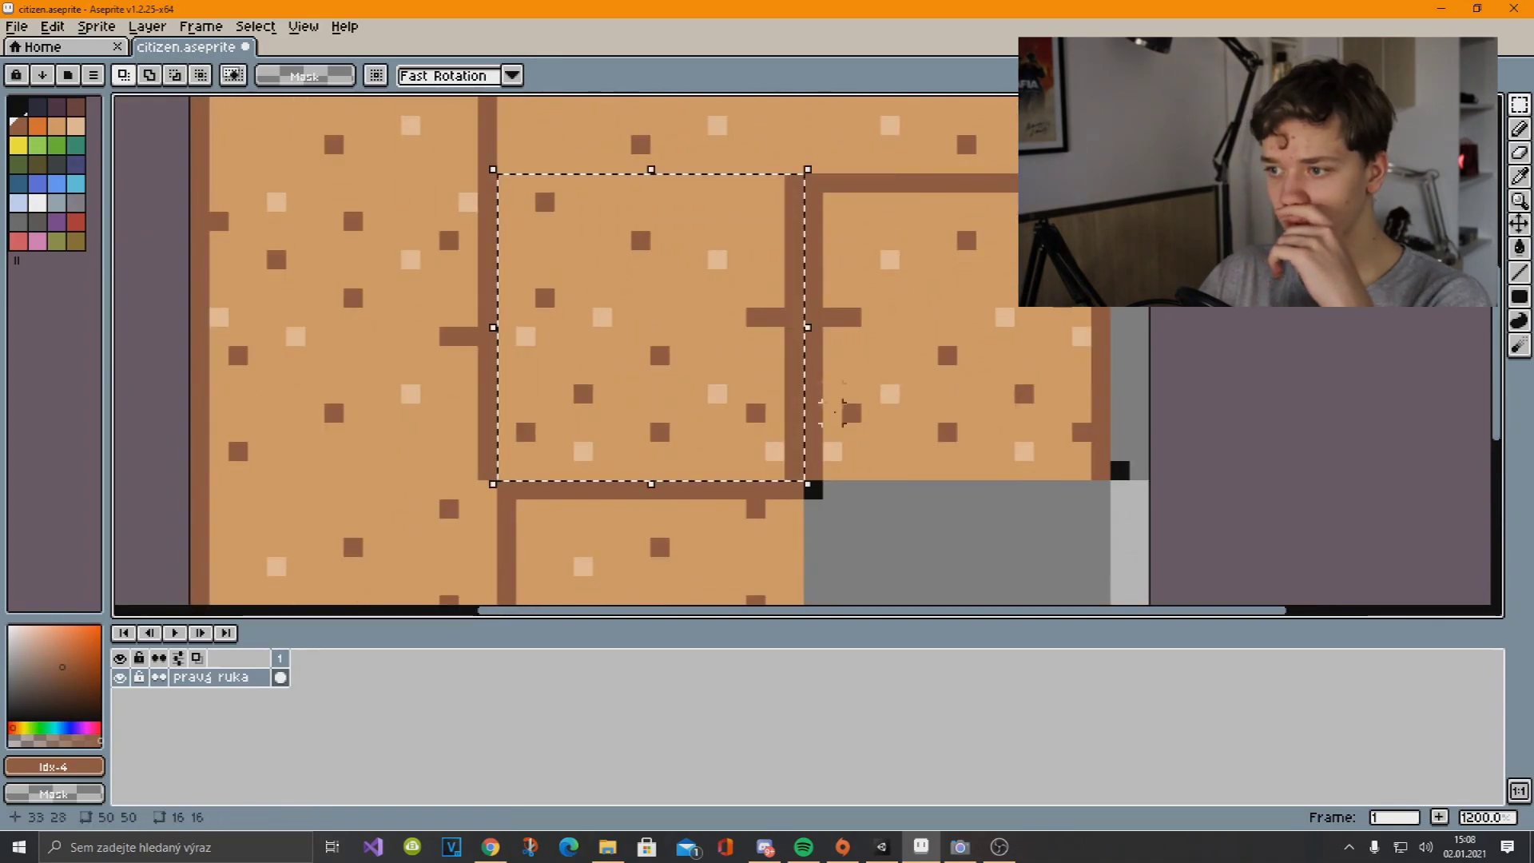
pyautogui.scroll(-3, 833, 411)
pyautogui.click(731, 297)
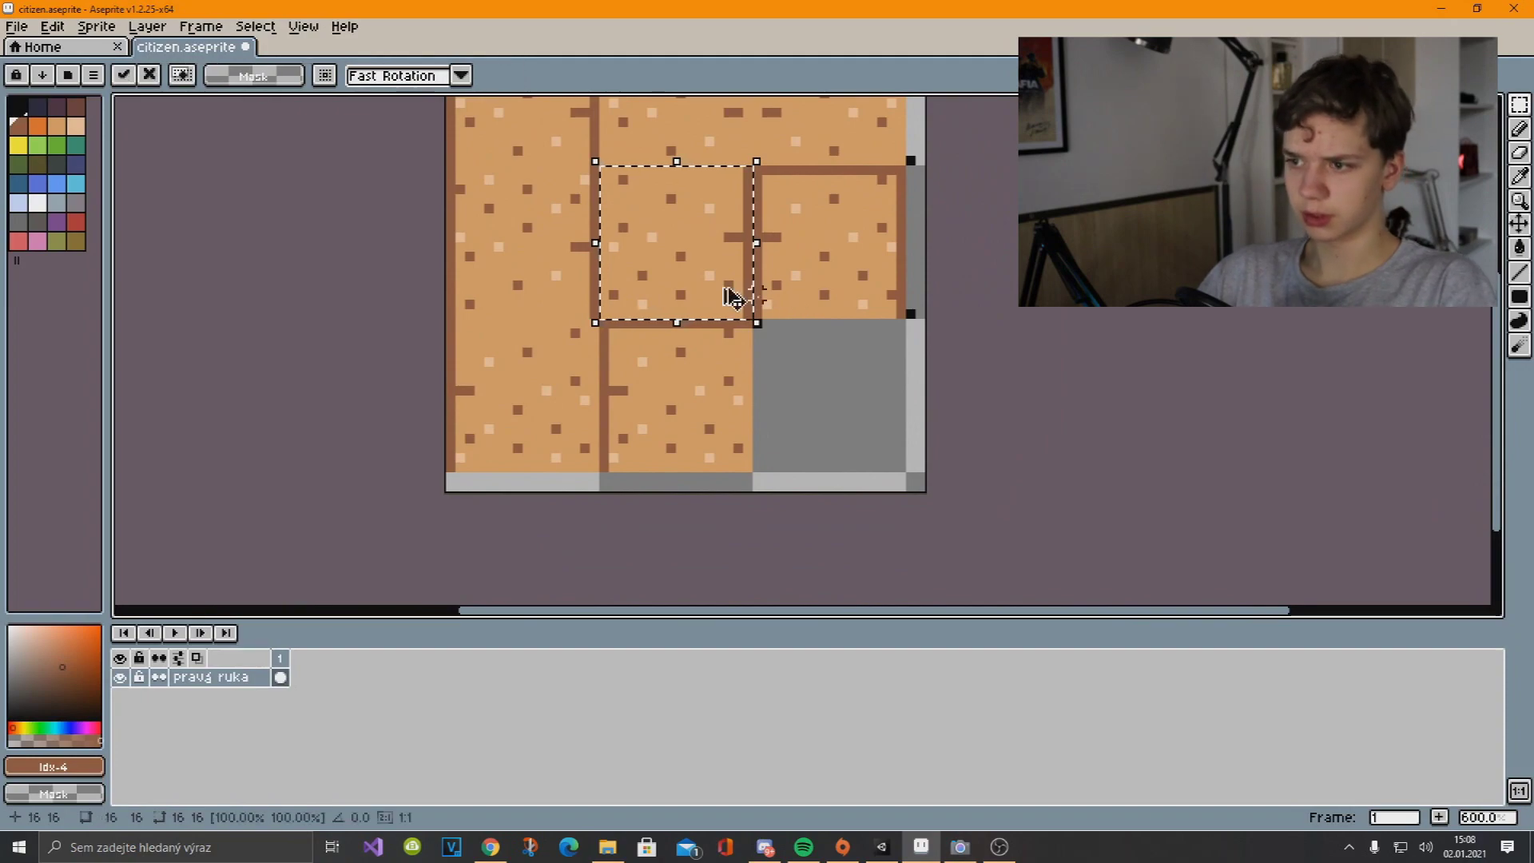
pyautogui.moveTo(731, 298); pyautogui.dragTo(816, 410)
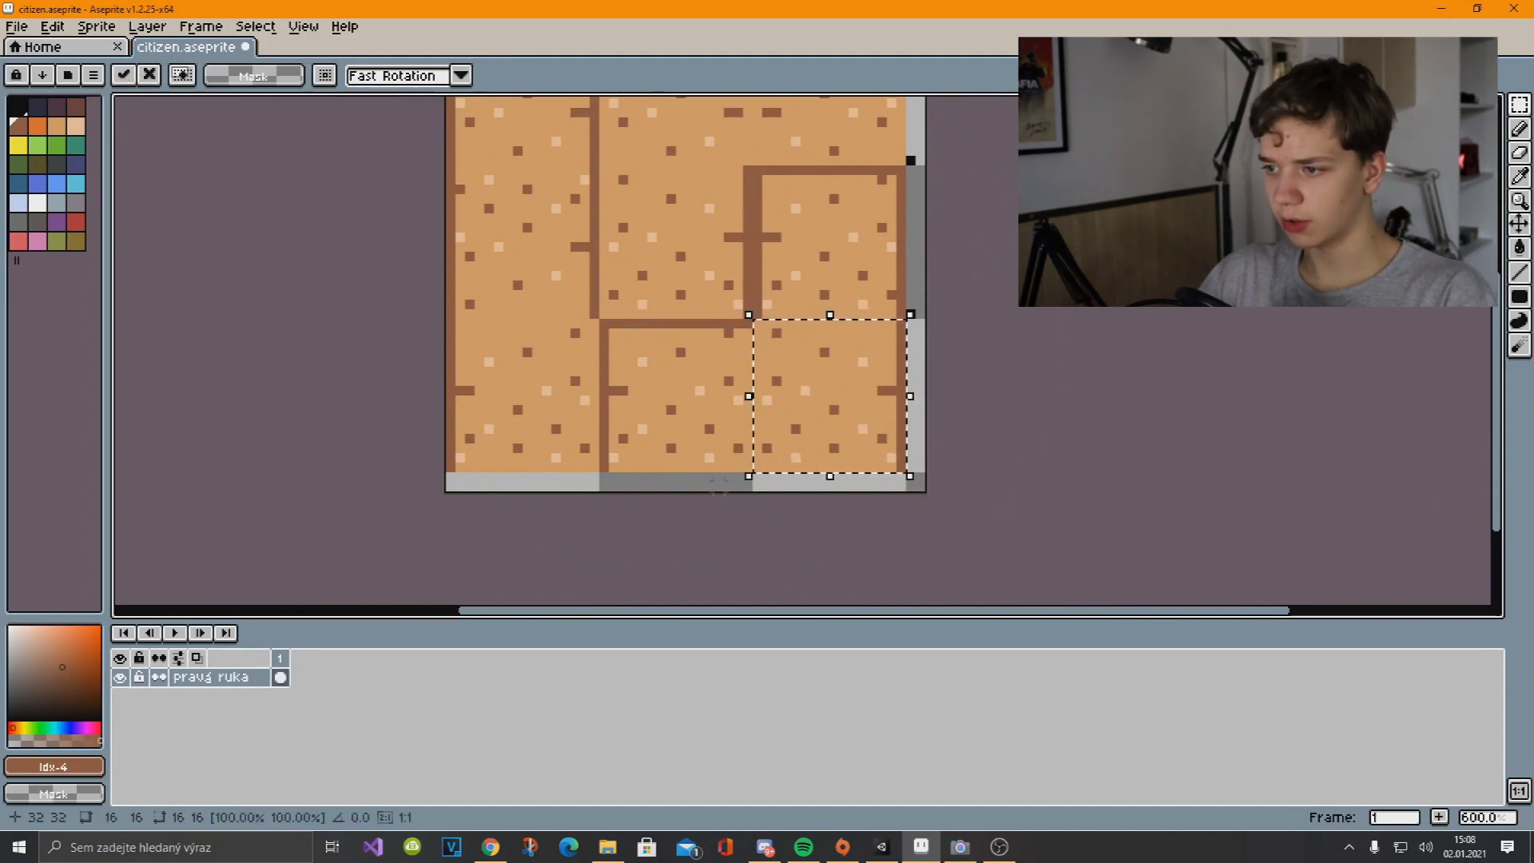
pyautogui.click(698, 483)
# Switch to the Line tool with dark brown again for the next seams
pyautogui.click(76, 106)
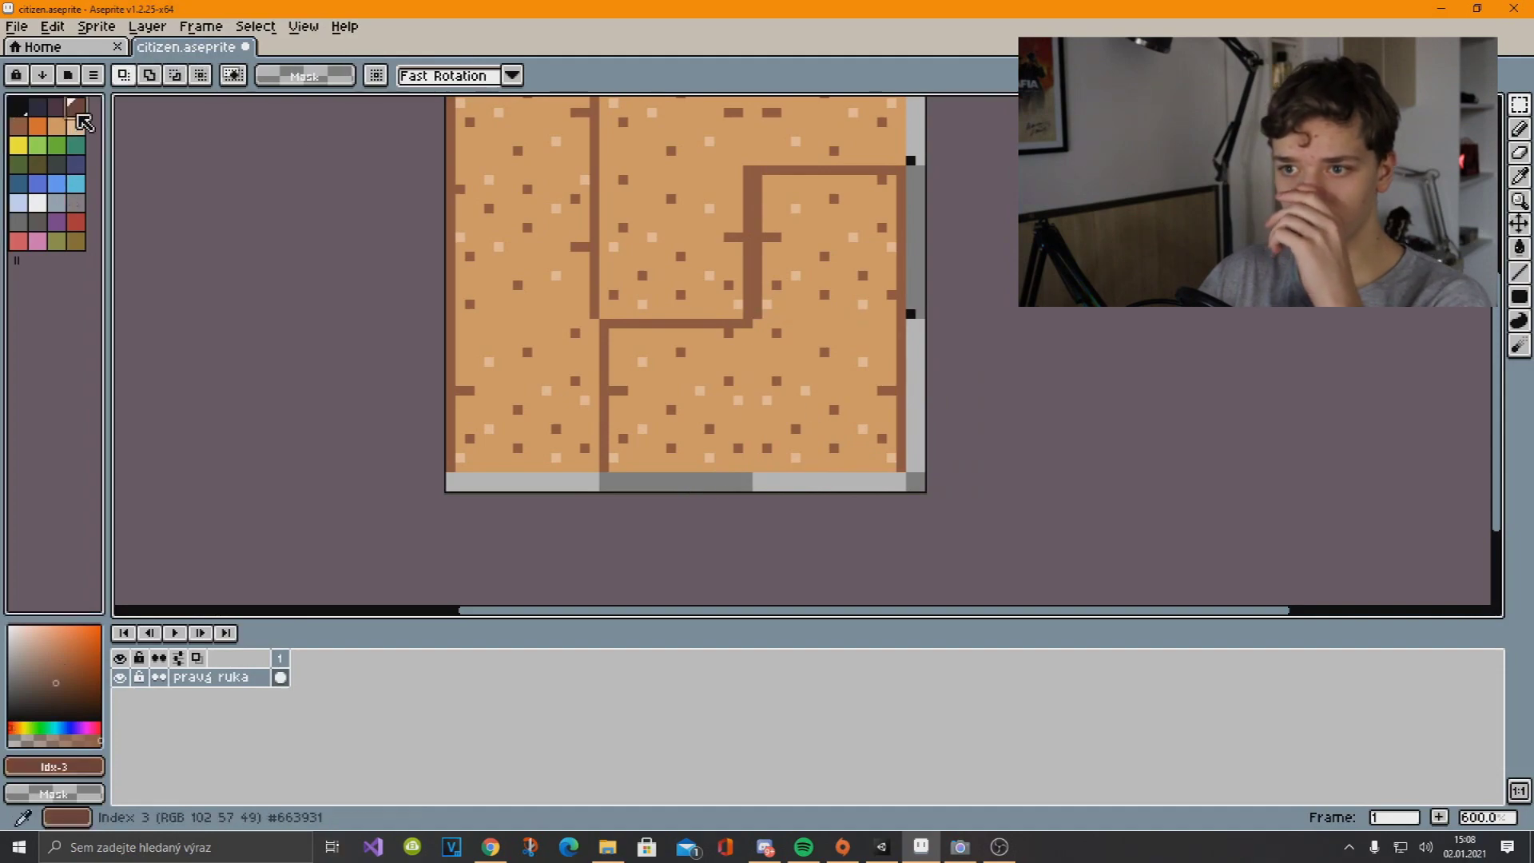
pyautogui.click(1519, 272)
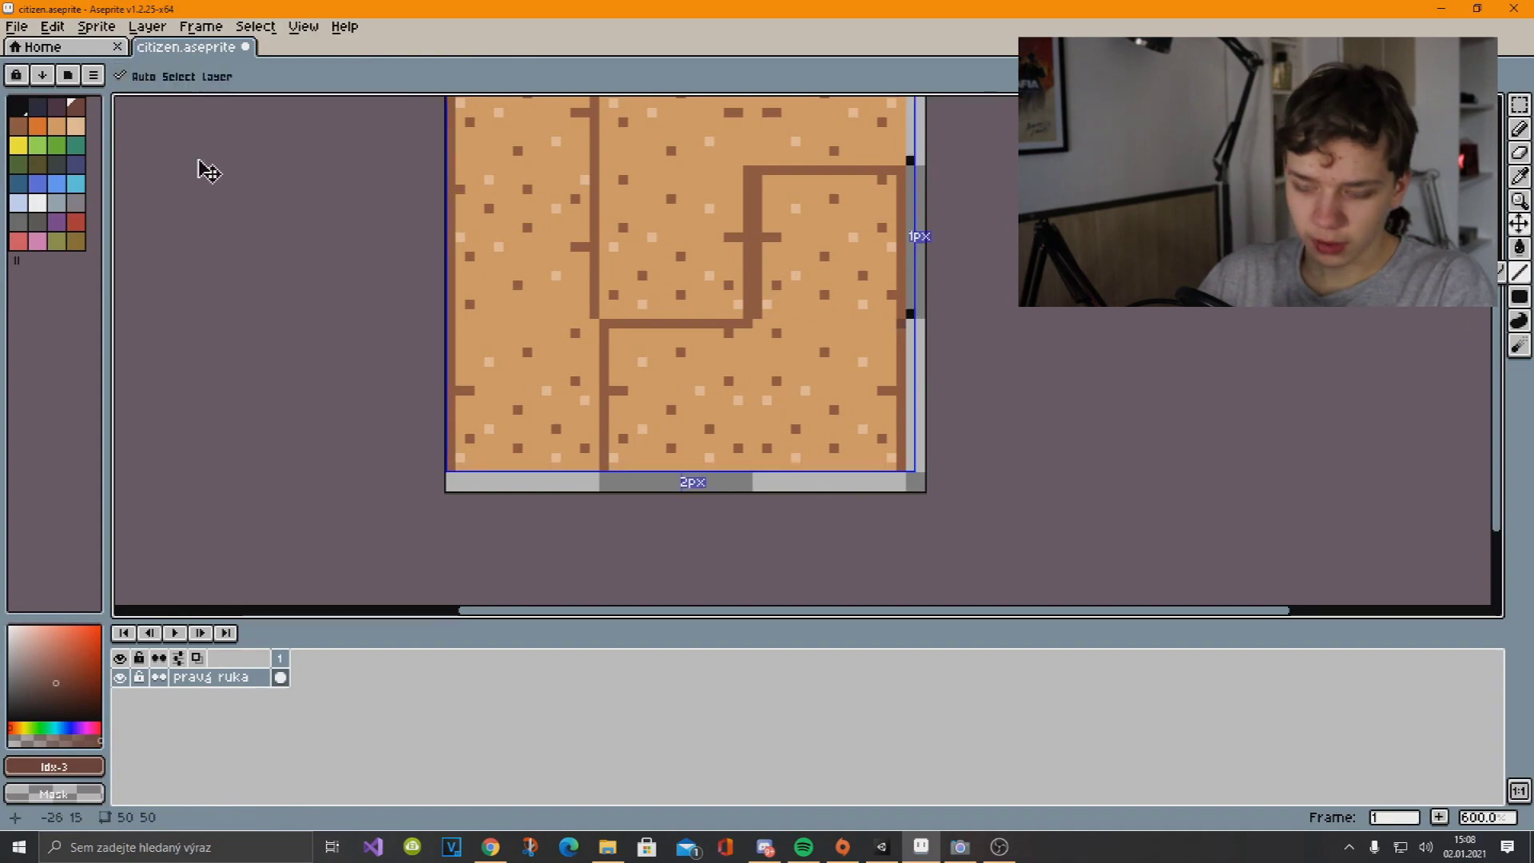
pyautogui.click(23, 125)
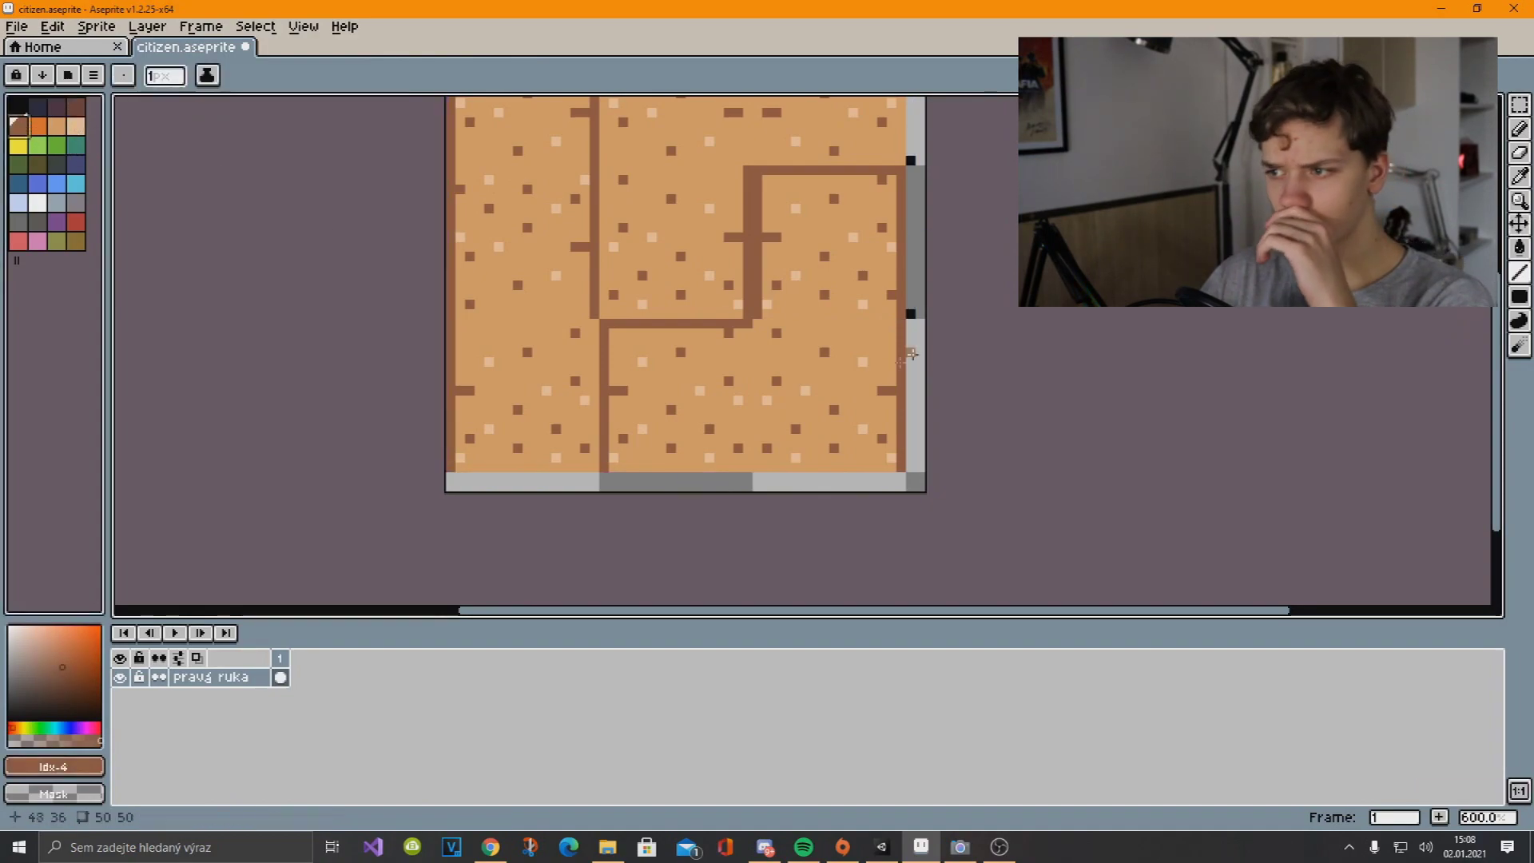
# Draw a horizontal brown seam across the right-hand block and a brown border down the sheet's right edge
pyautogui.moveTo(901, 322); pyautogui.dragTo(749, 324)
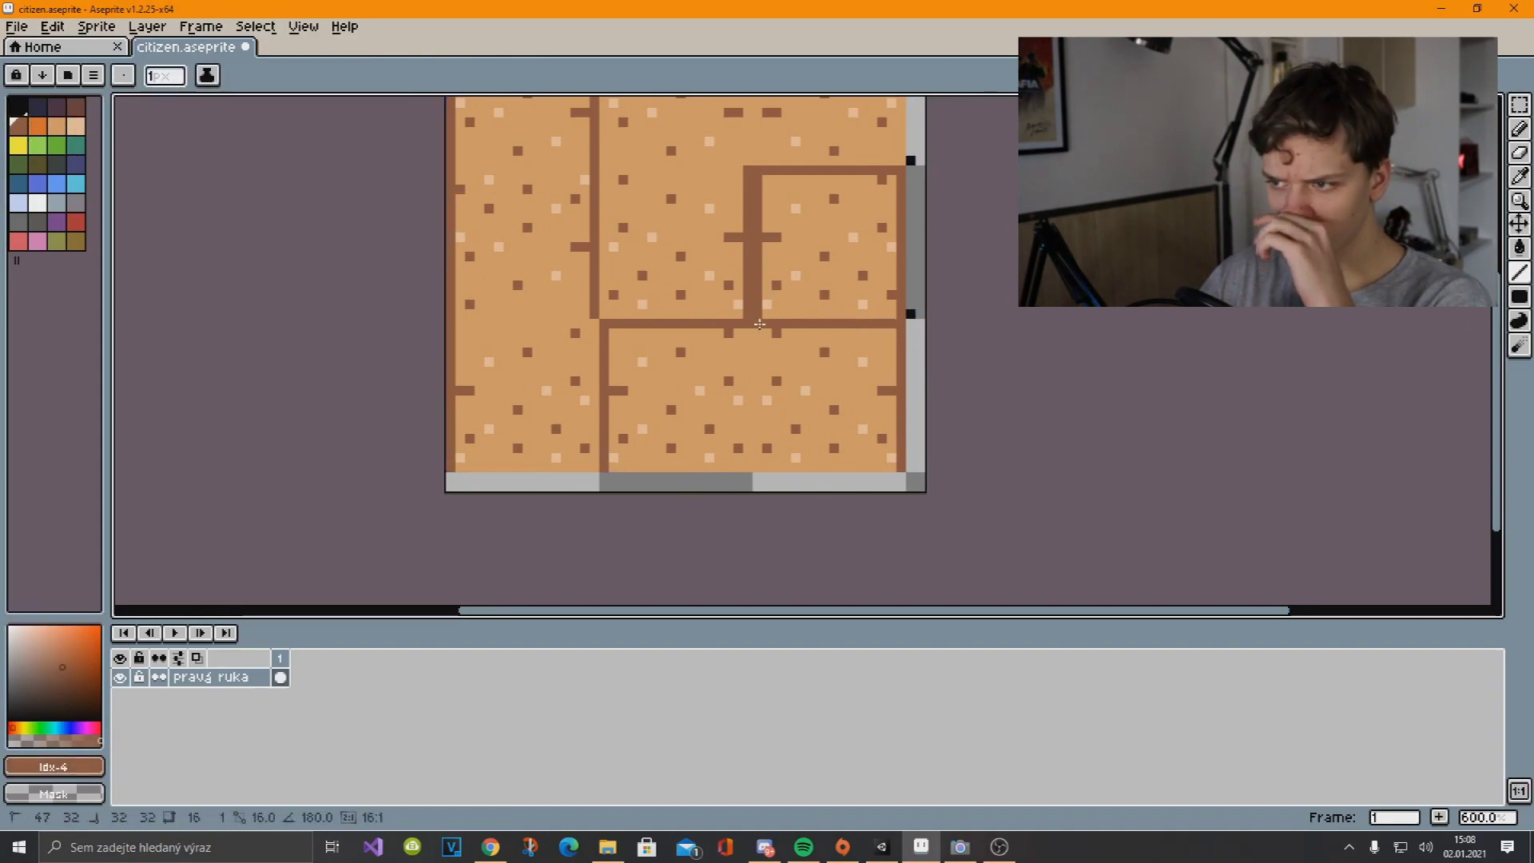
pyautogui.scroll(-2, 759, 324)
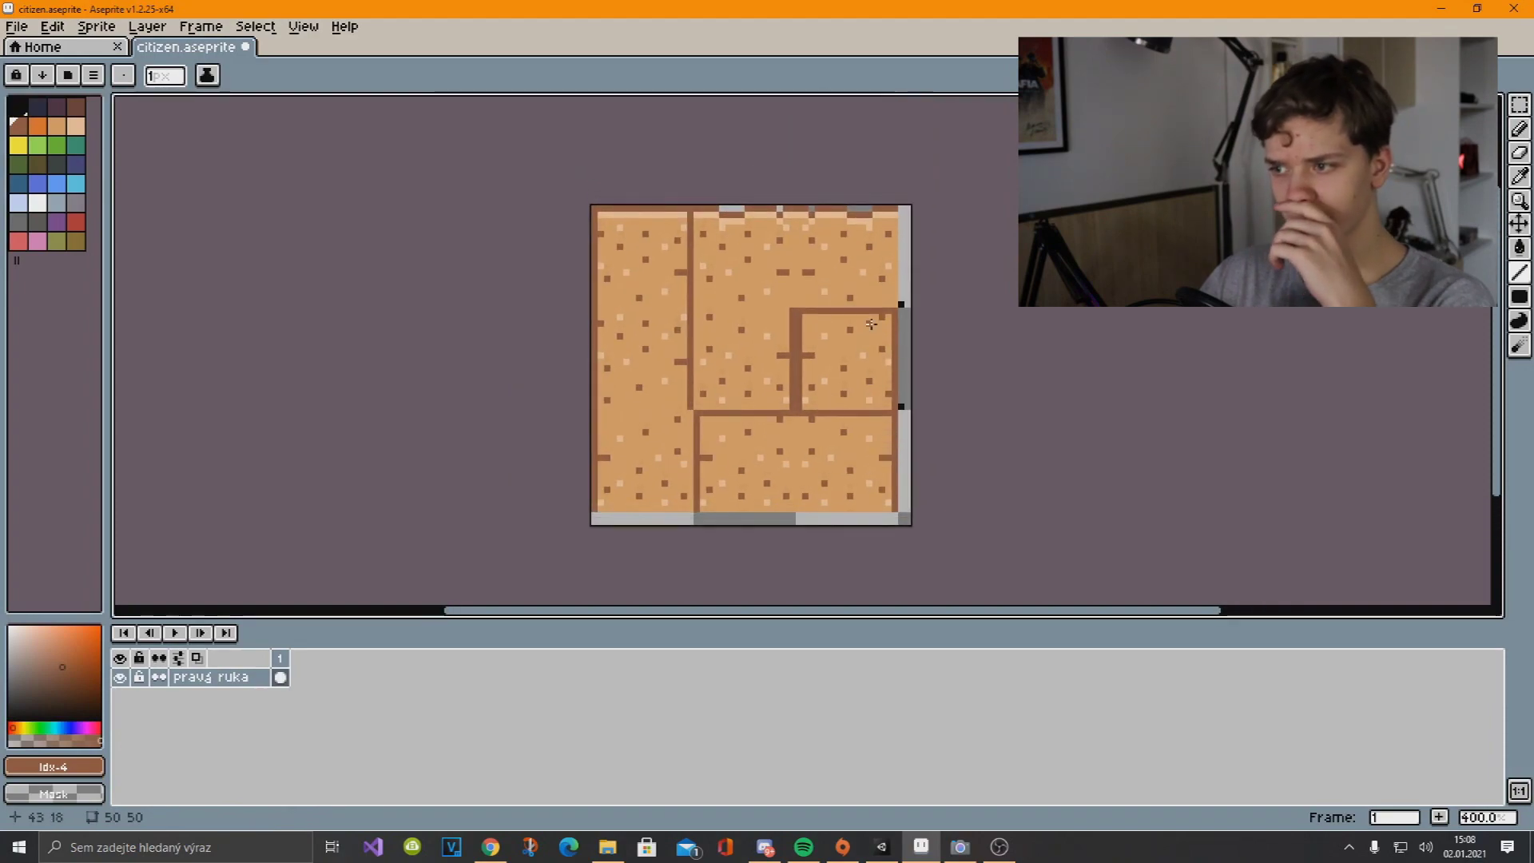
pyautogui.scroll(2, 800, 362)
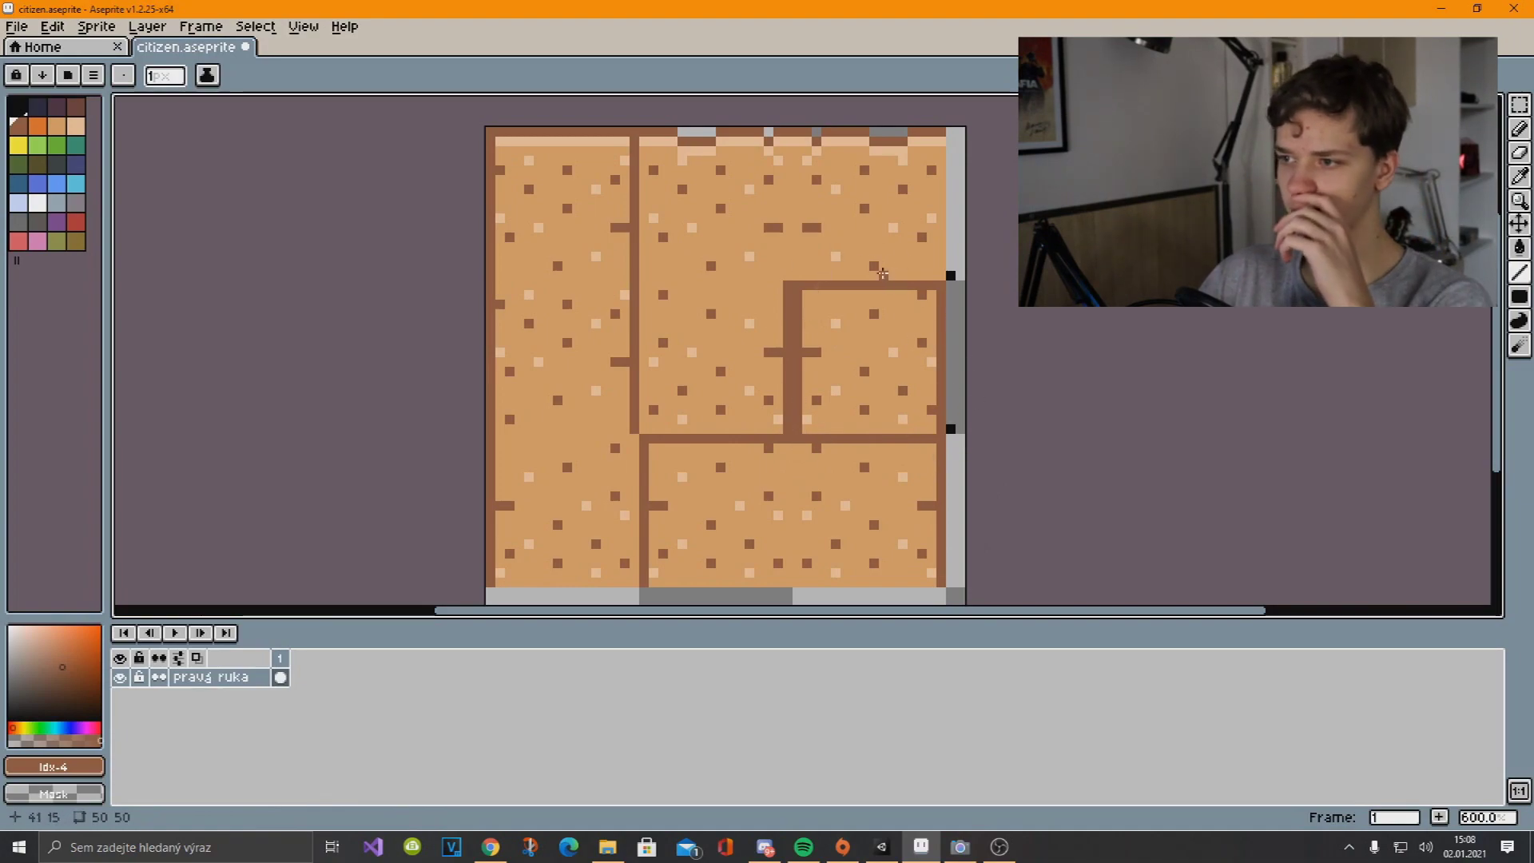
pyautogui.scroll(1, 887, 283)
pyautogui.moveTo(889, 398); pyautogui.dragTo(882, 200)
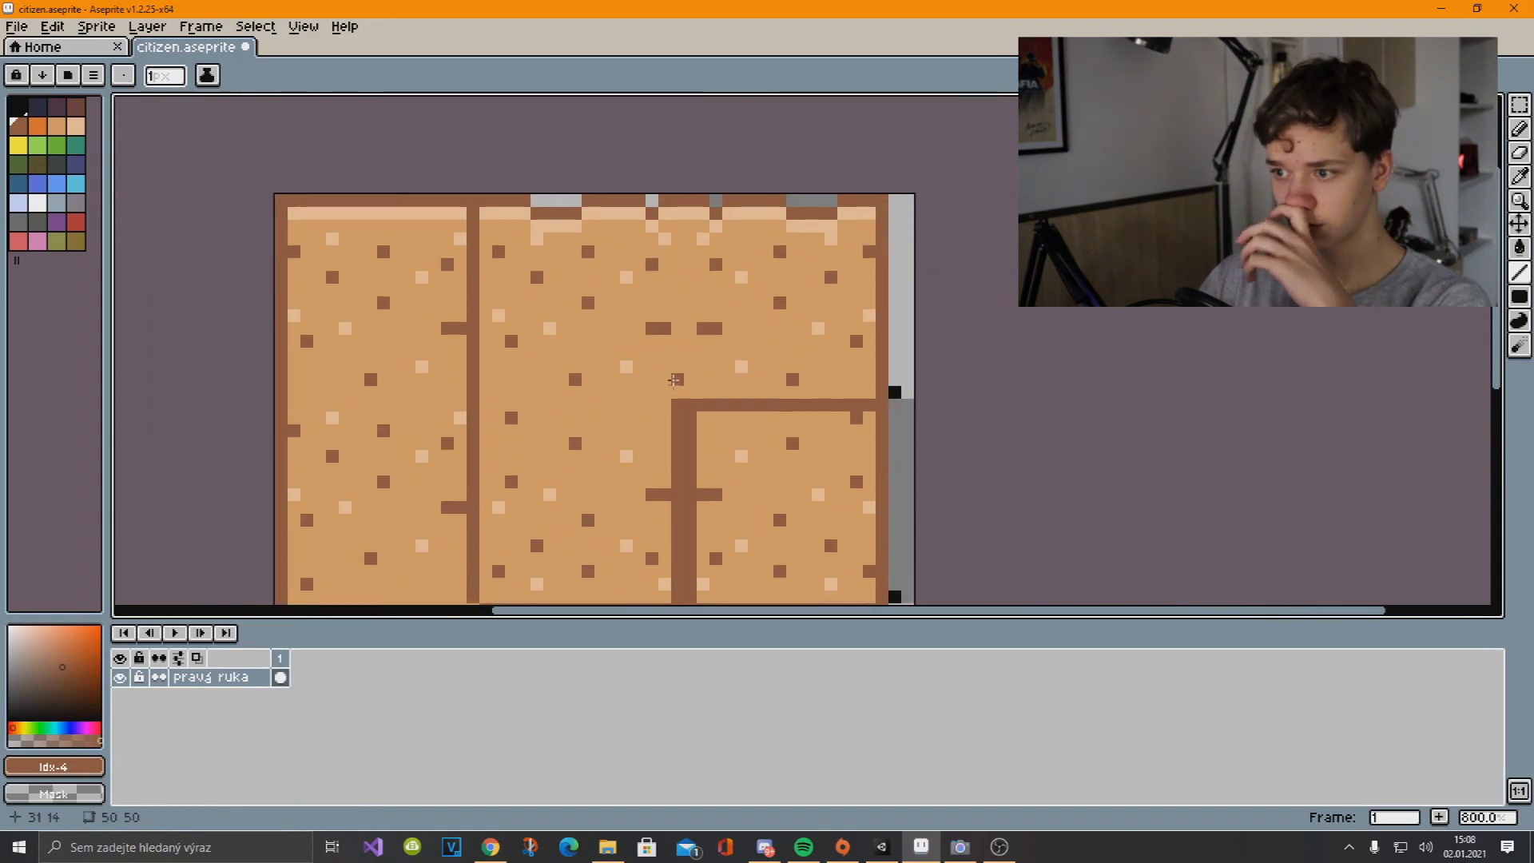
pyautogui.scroll(-1, 772, 405)
pyautogui.moveTo(815, 246); pyautogui.dragTo(826, 101, button='middle')
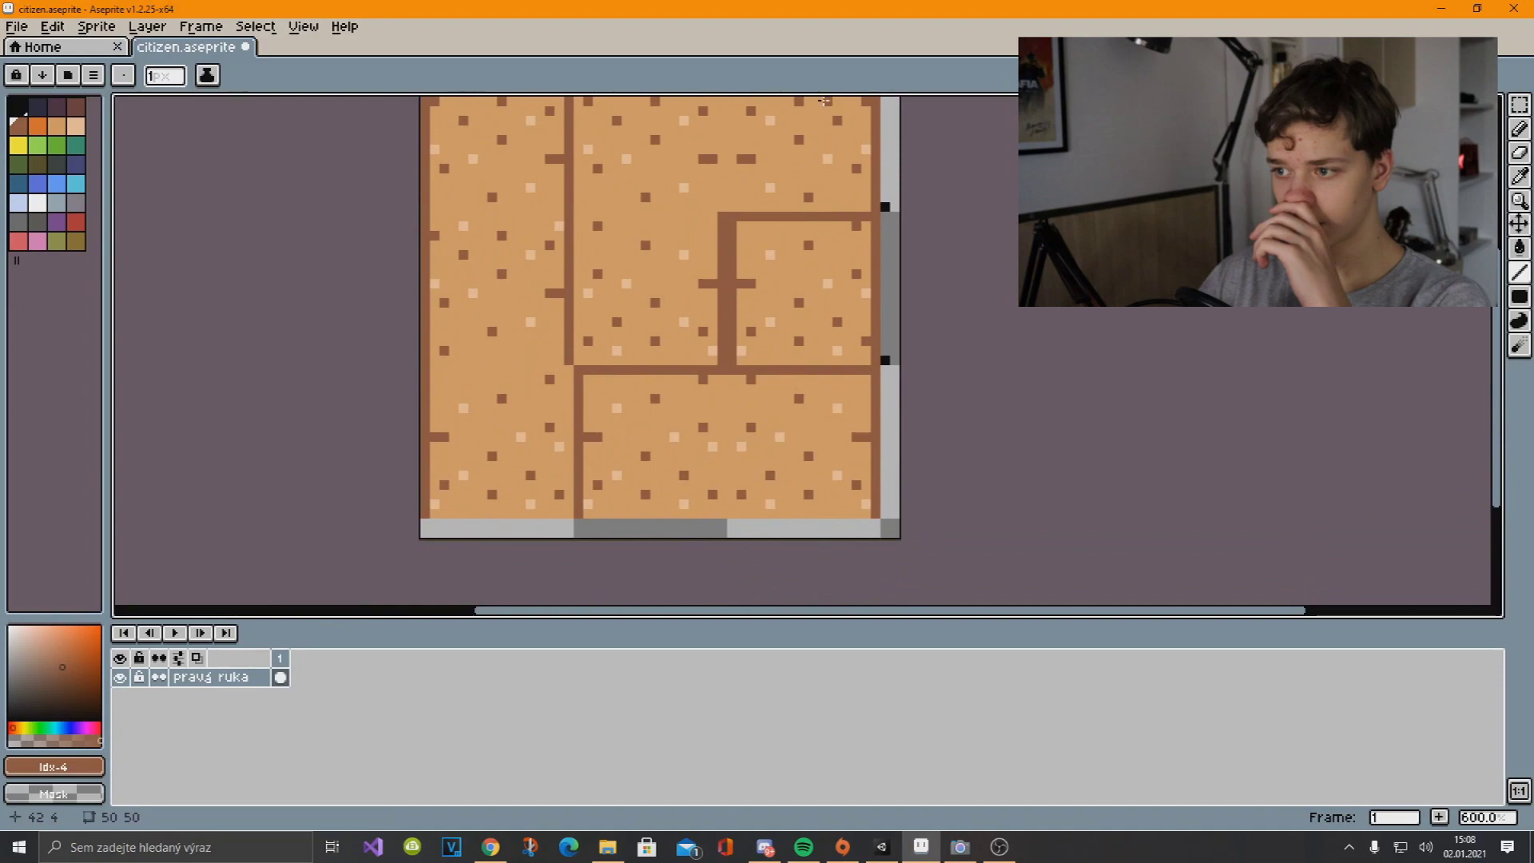
pyautogui.scroll(1, 740, 395)
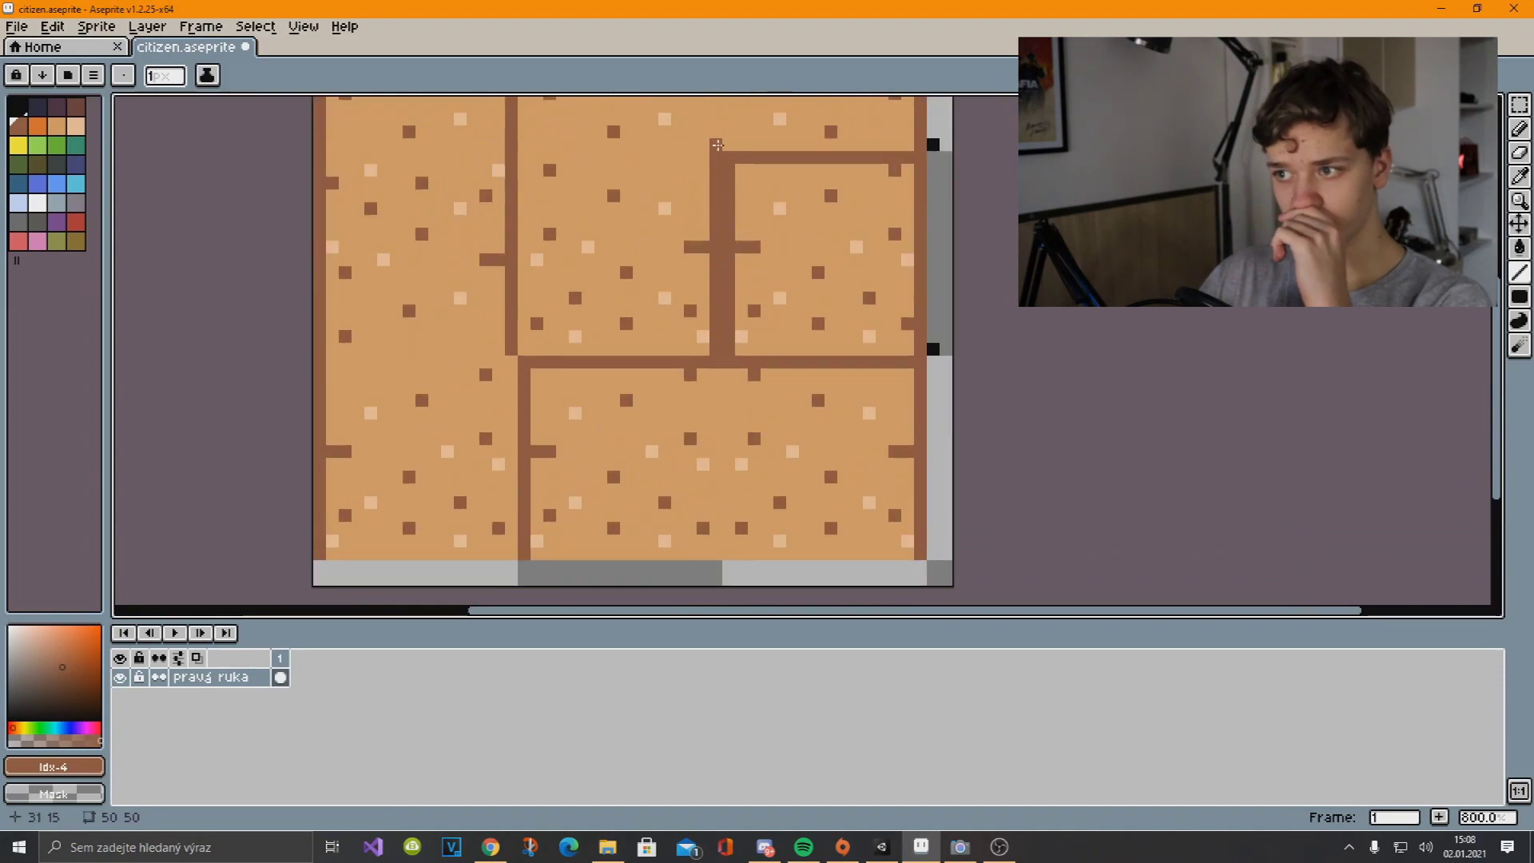
pyautogui.moveTo(733, 160); pyautogui.dragTo(678, 370, button='middle')
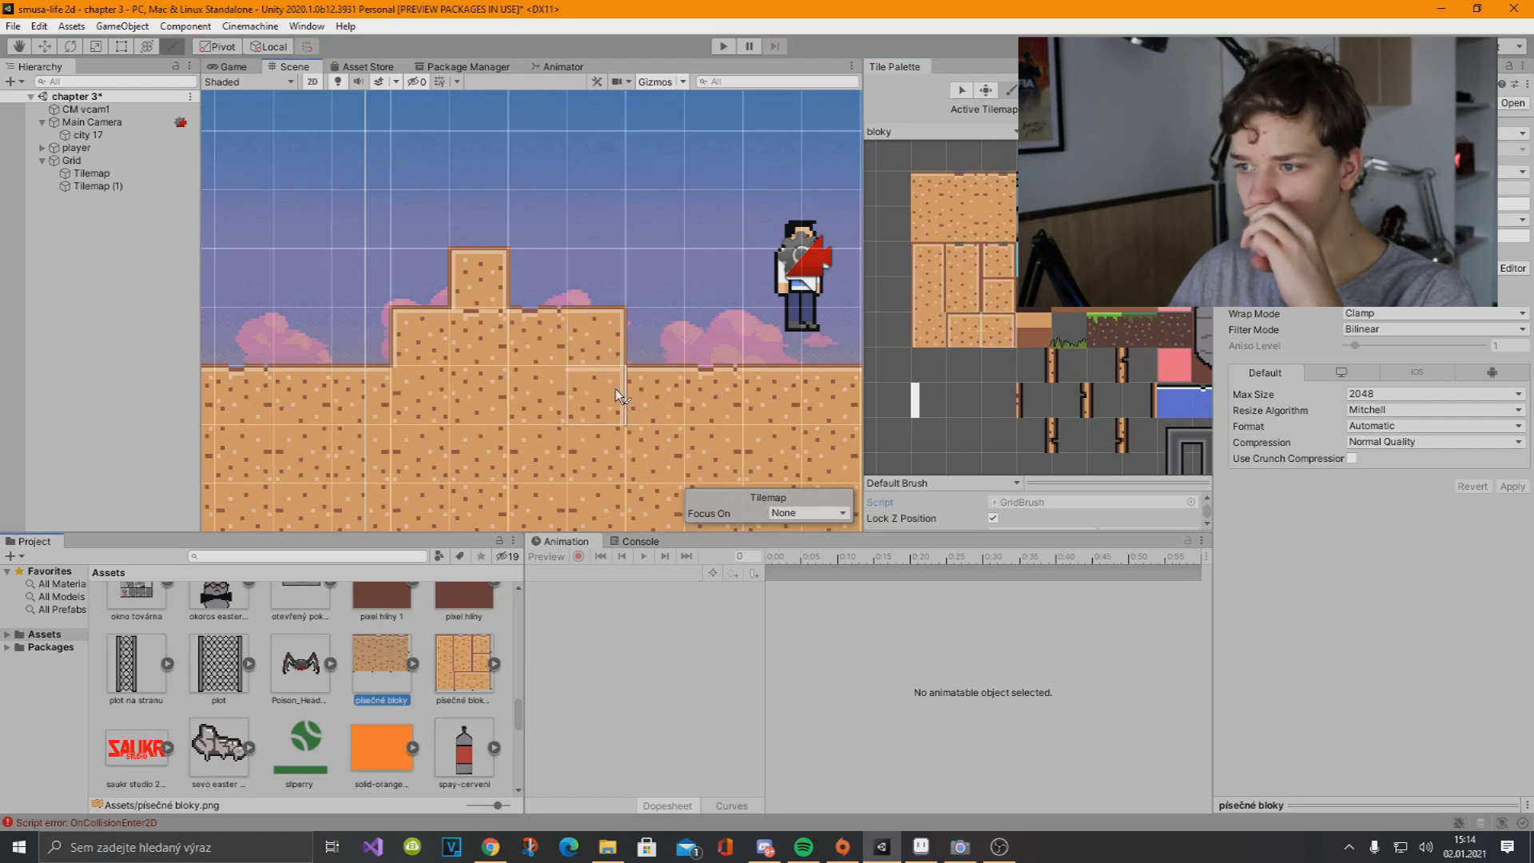
# Zoom the Scene view over the sandy tilemap level built from the block tiles
pyautogui.scroll(5, 616, 388)
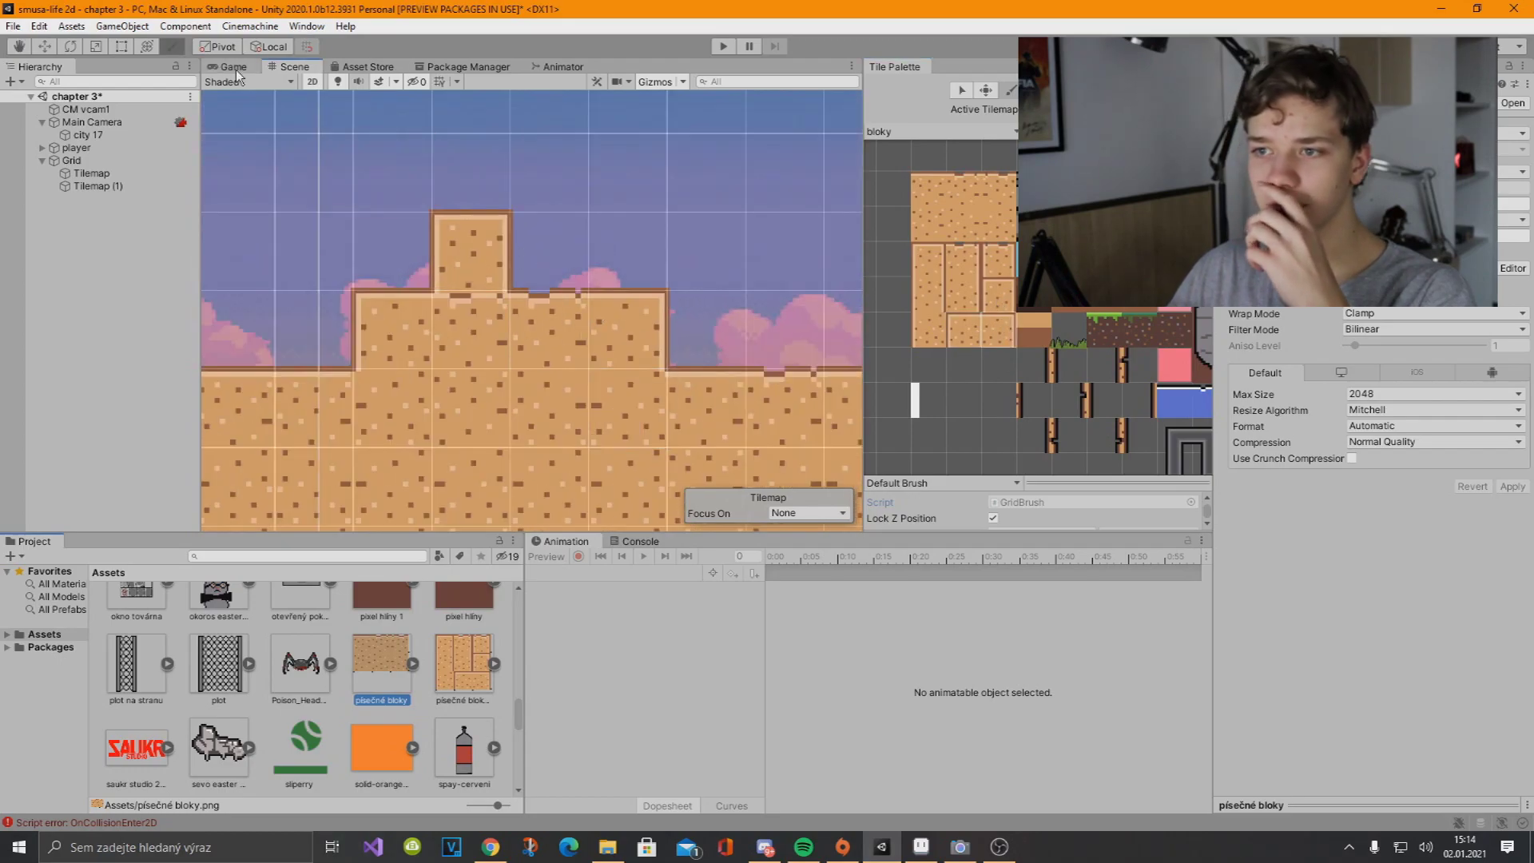
# Play-test the level in the Game view, then frame the Main Camera in the Scene view
pyautogui.click(235, 68)
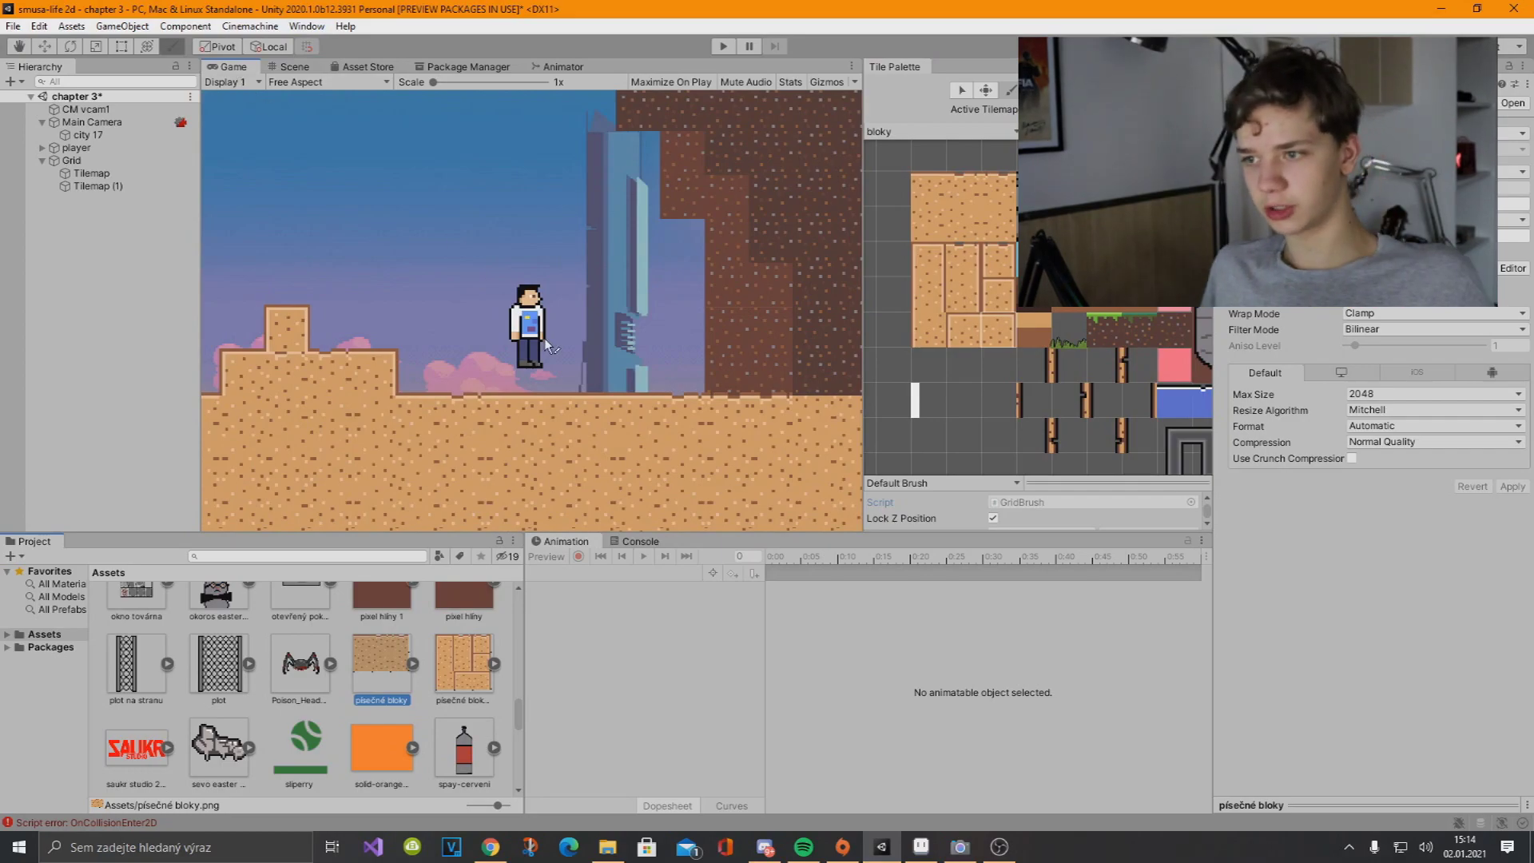
pyautogui.hotkey('ctrl', 'p')
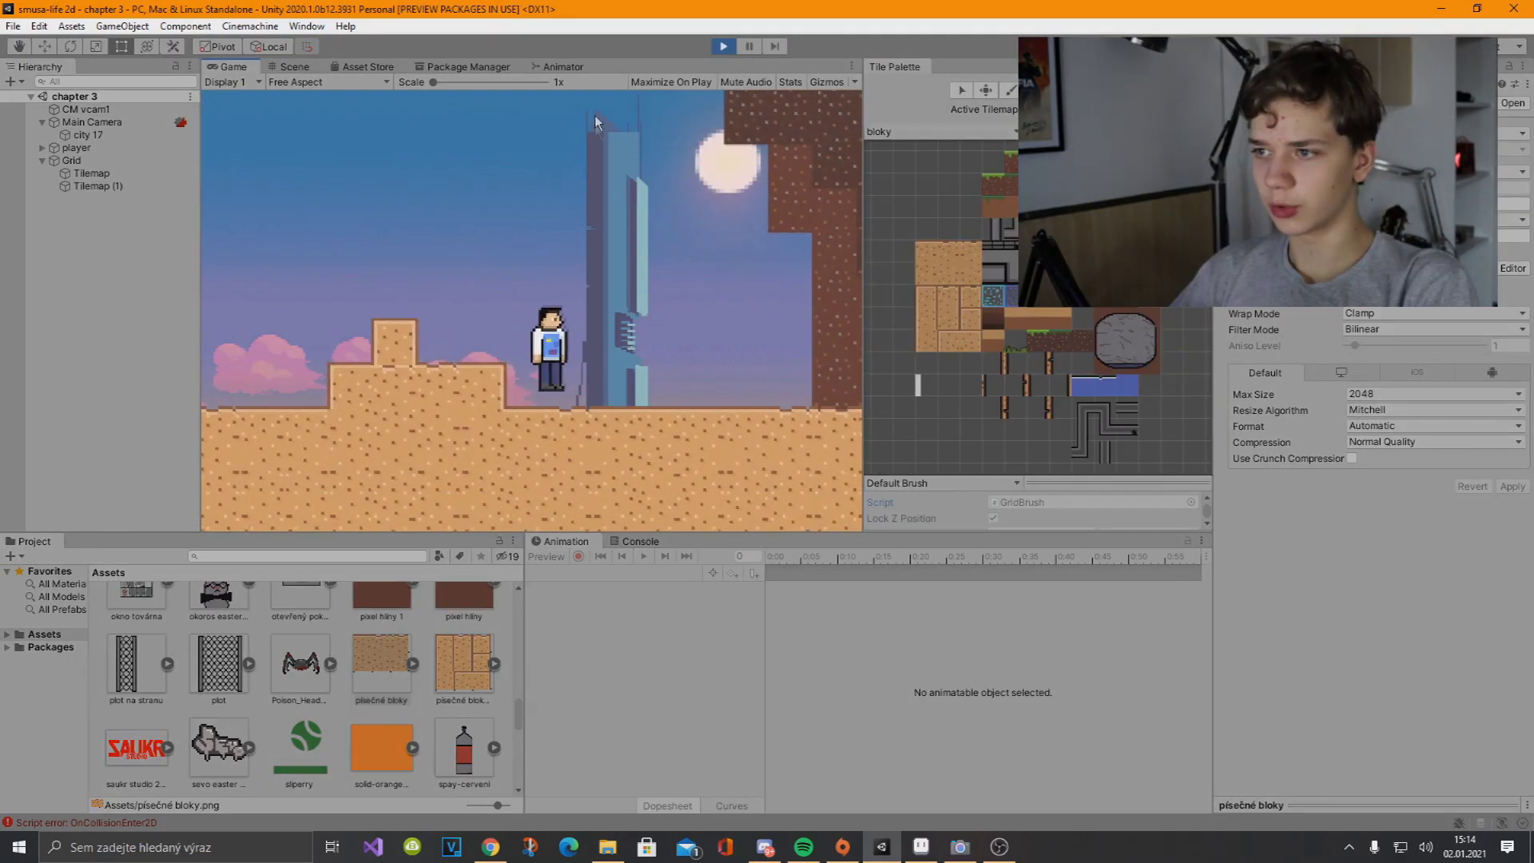
pyautogui.click(721, 46)
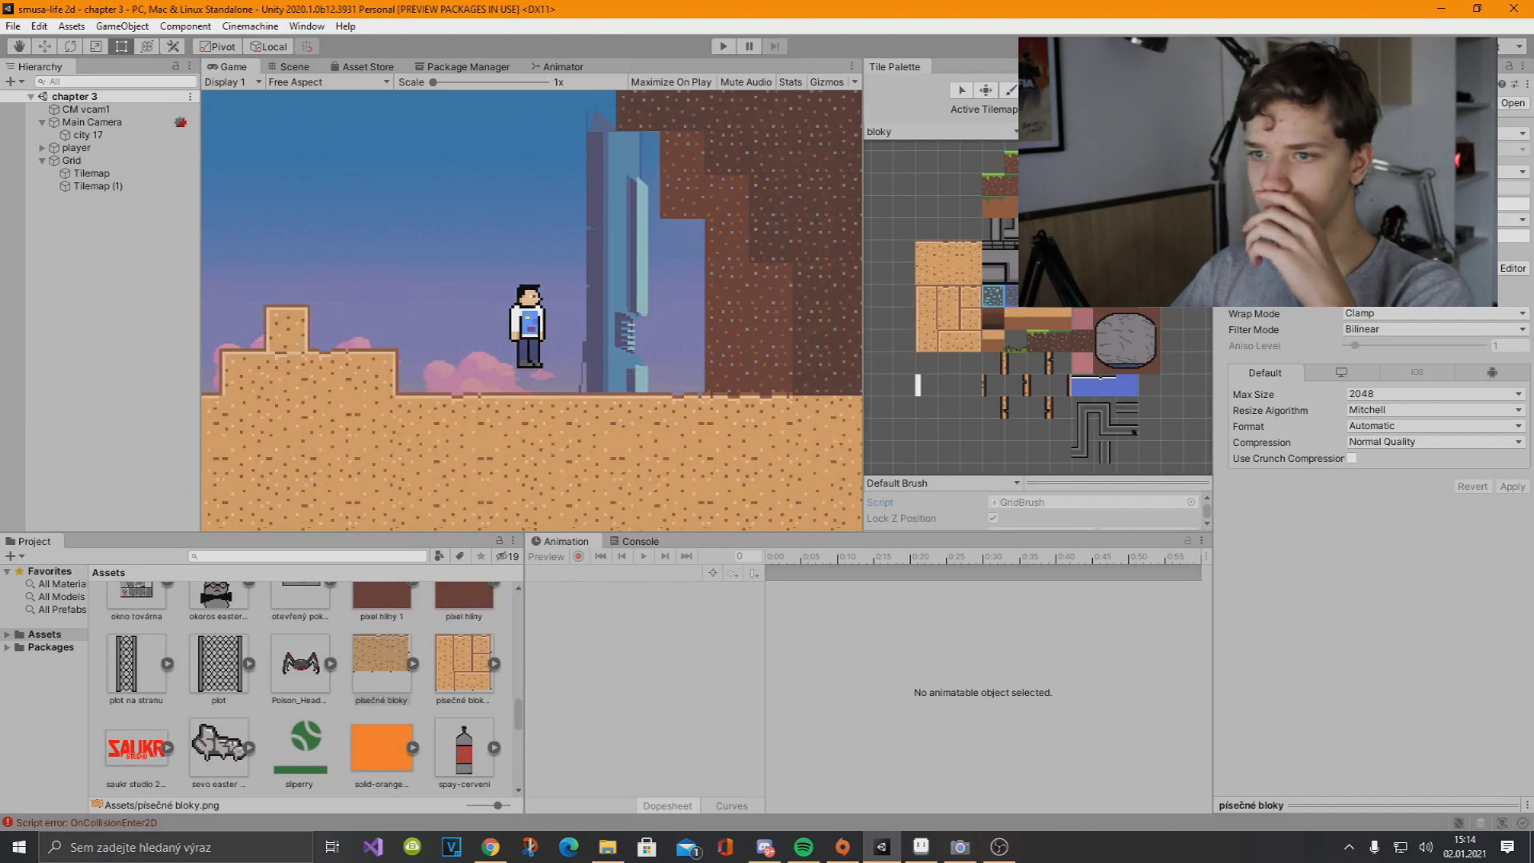
pyautogui.click(80, 123)
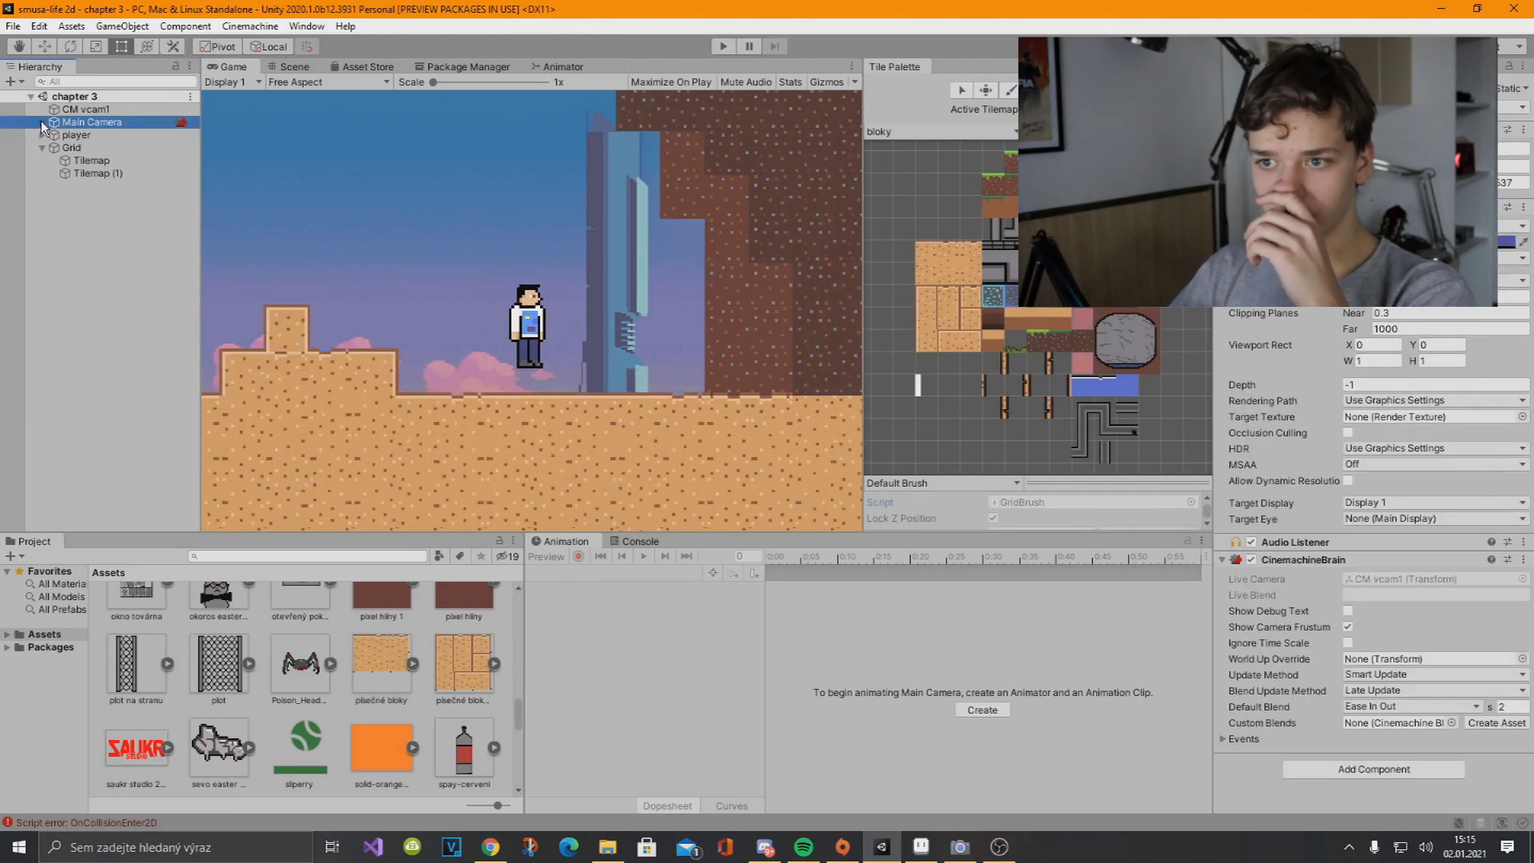
pyautogui.click(41, 122)
pyautogui.hotkey('ctrl', '1')
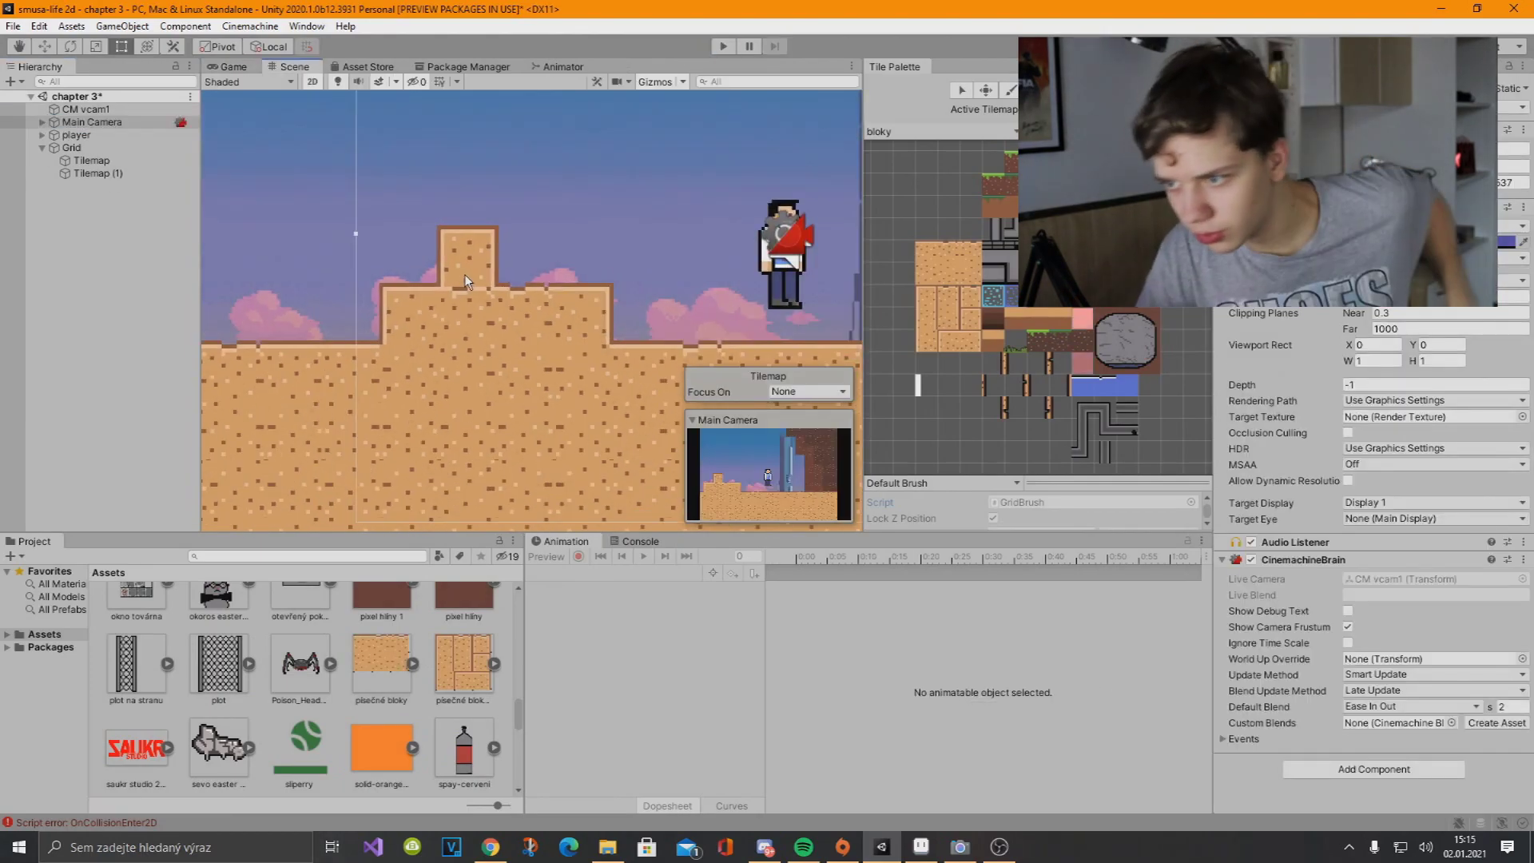
pyautogui.press('f')
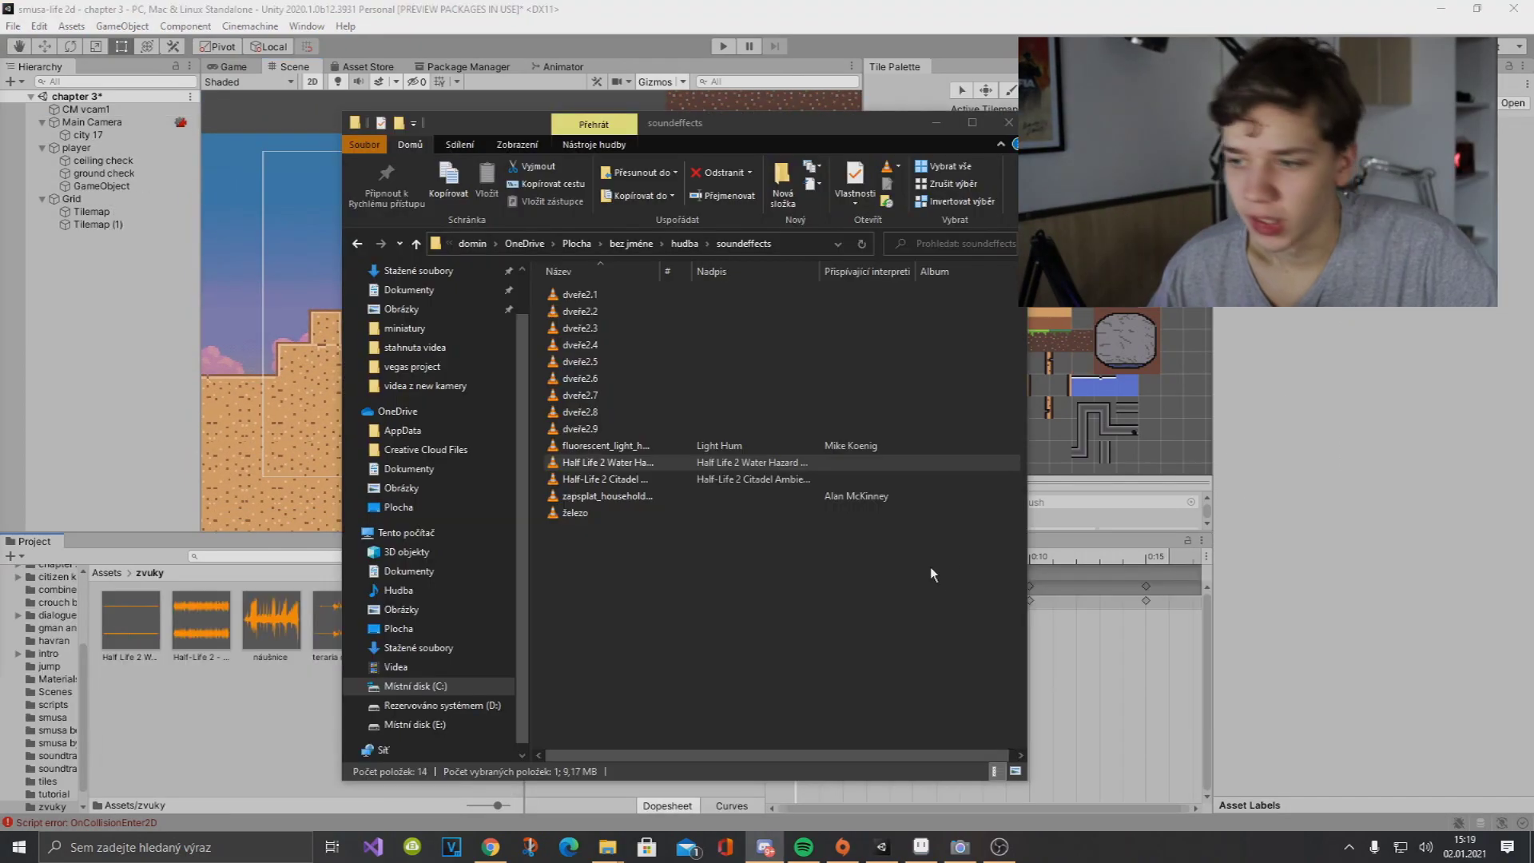
# Assign the Half Life 2 Water Hazard Wind Chimes Ambience sound to the player's Audio Source, then show the Game view
pyautogui.click(288, 669)
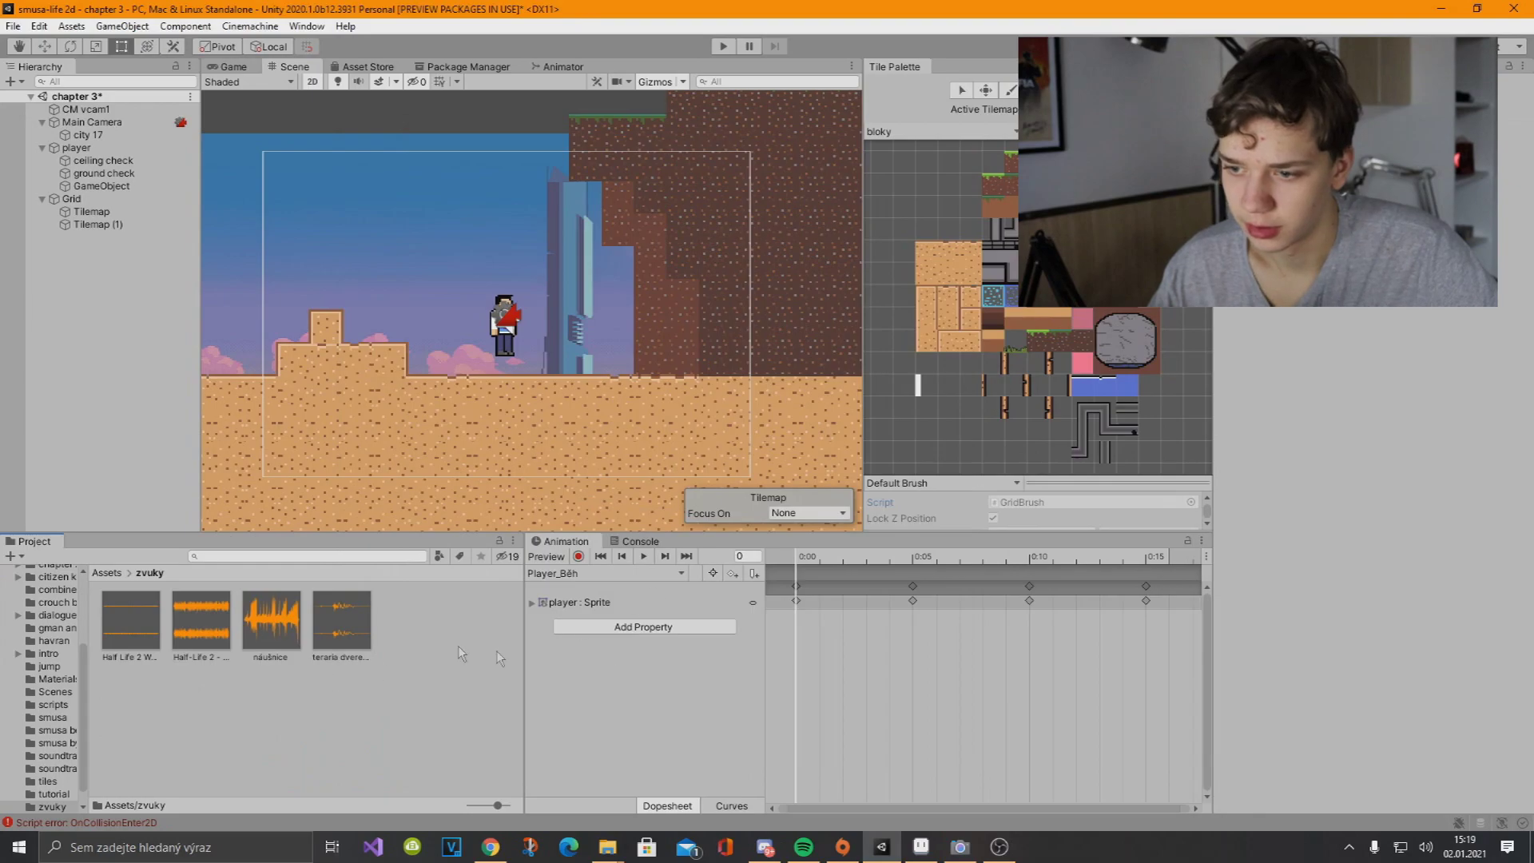
pyautogui.click(136, 625)
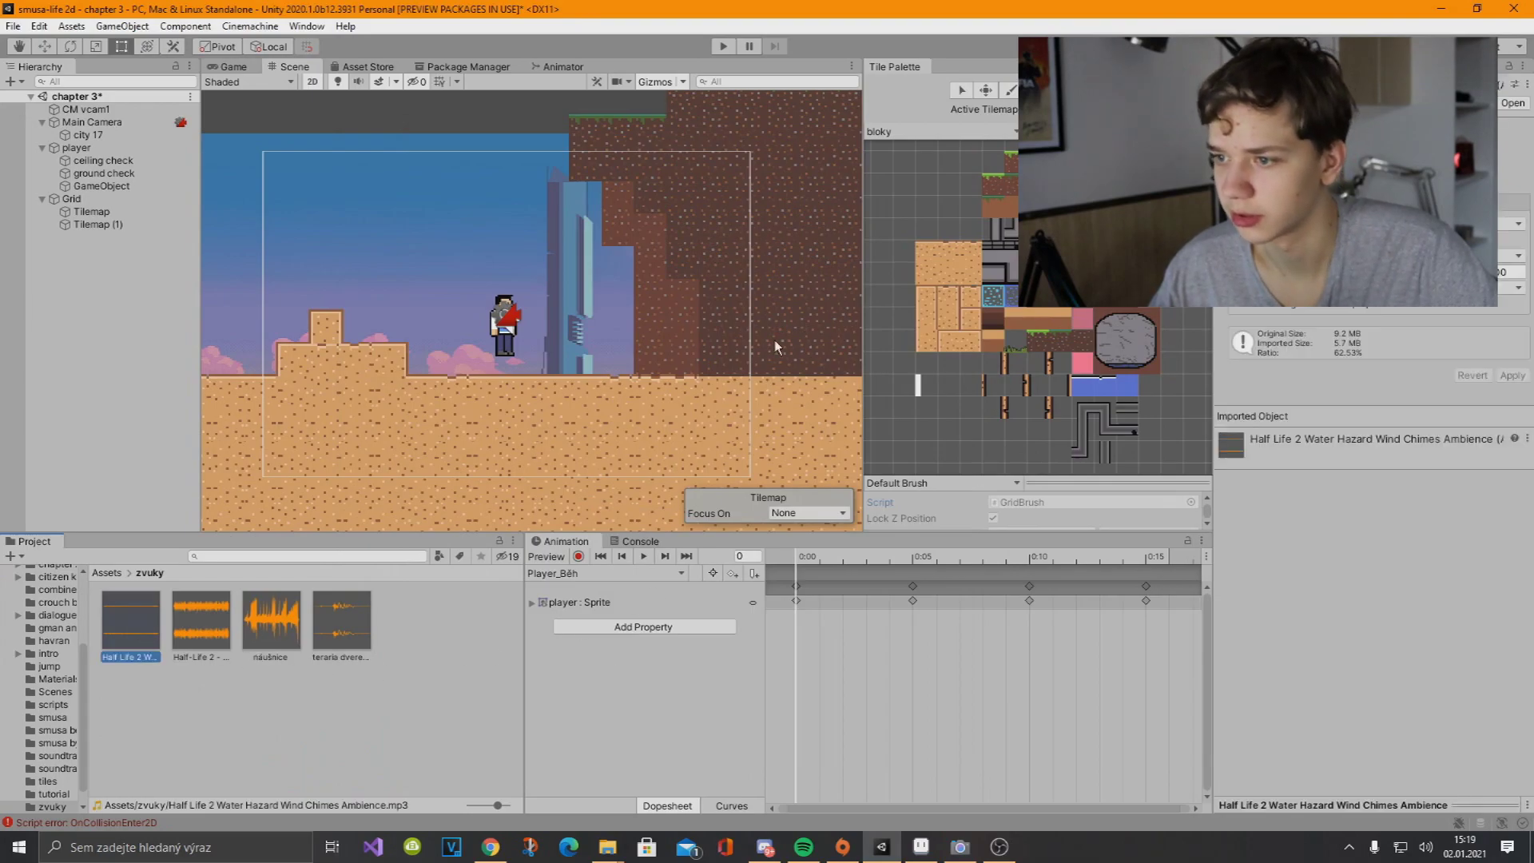
pyautogui.click(120, 186)
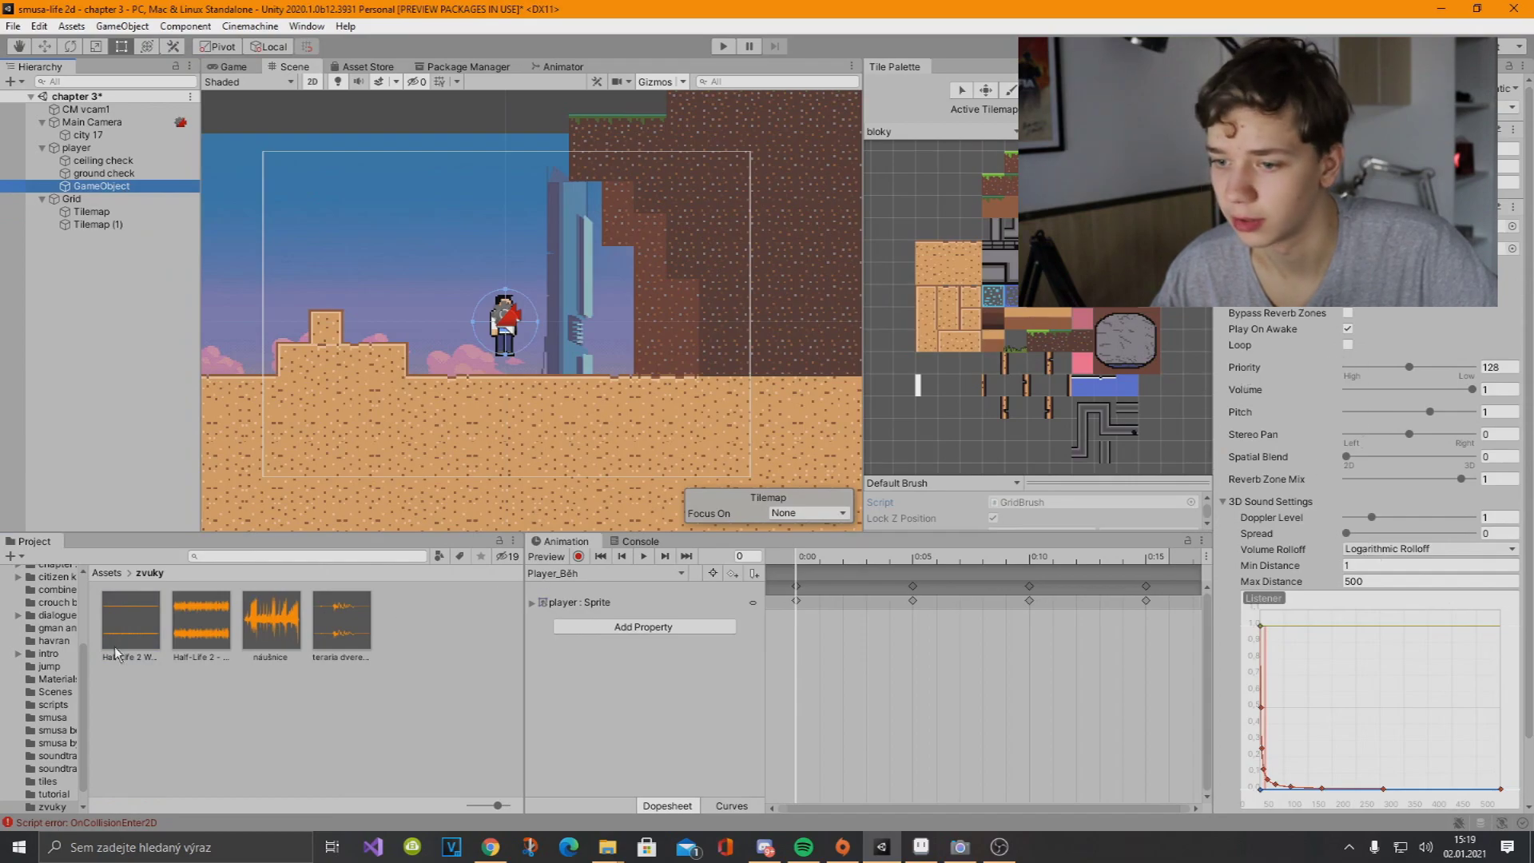
pyautogui.moveTo(116, 654); pyautogui.dragTo(1284, 315)
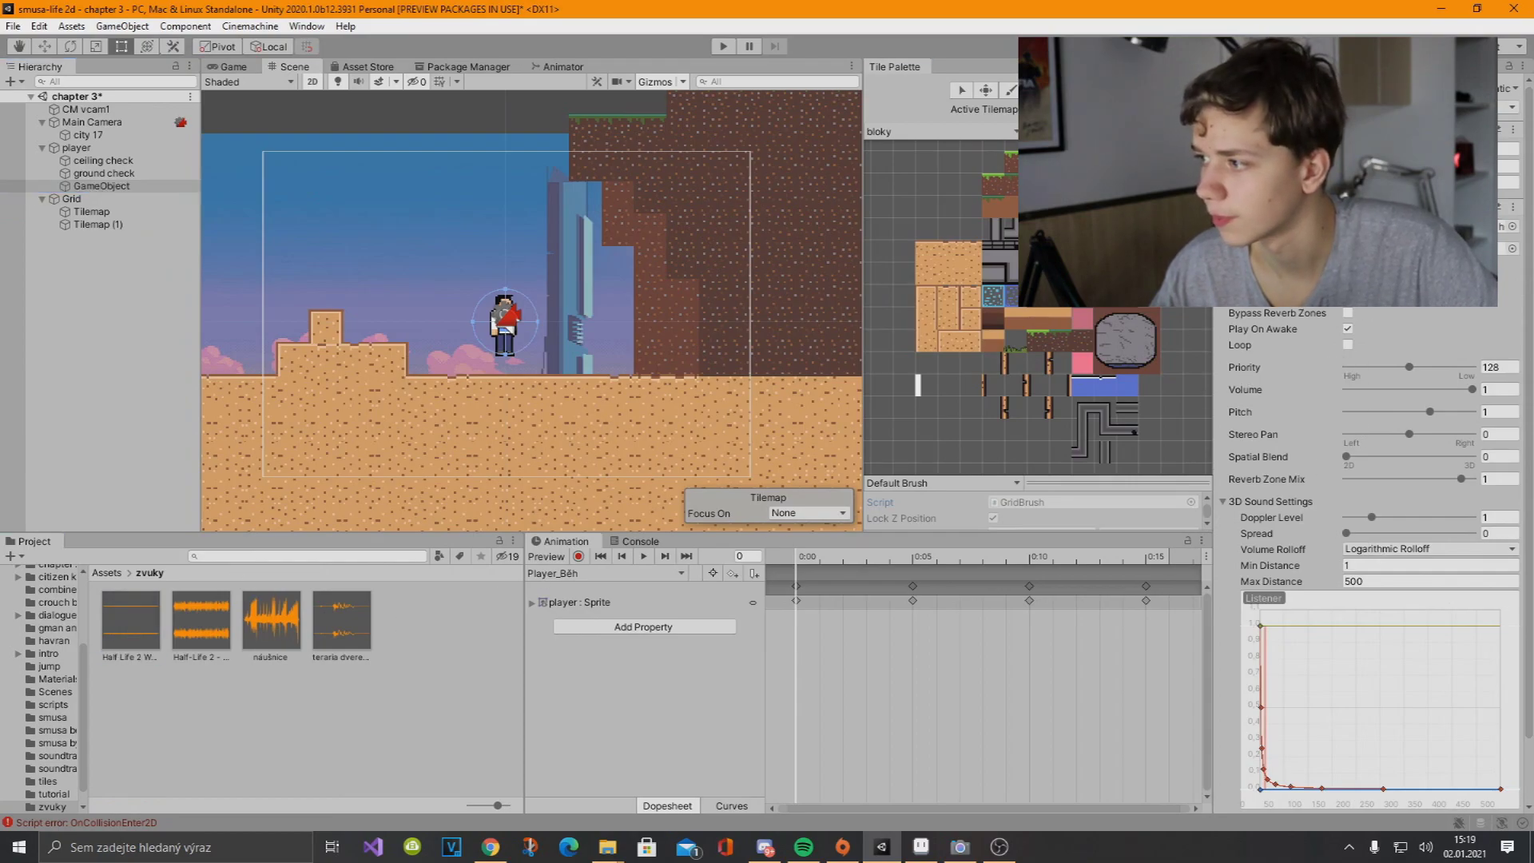
pyautogui.click(232, 67)
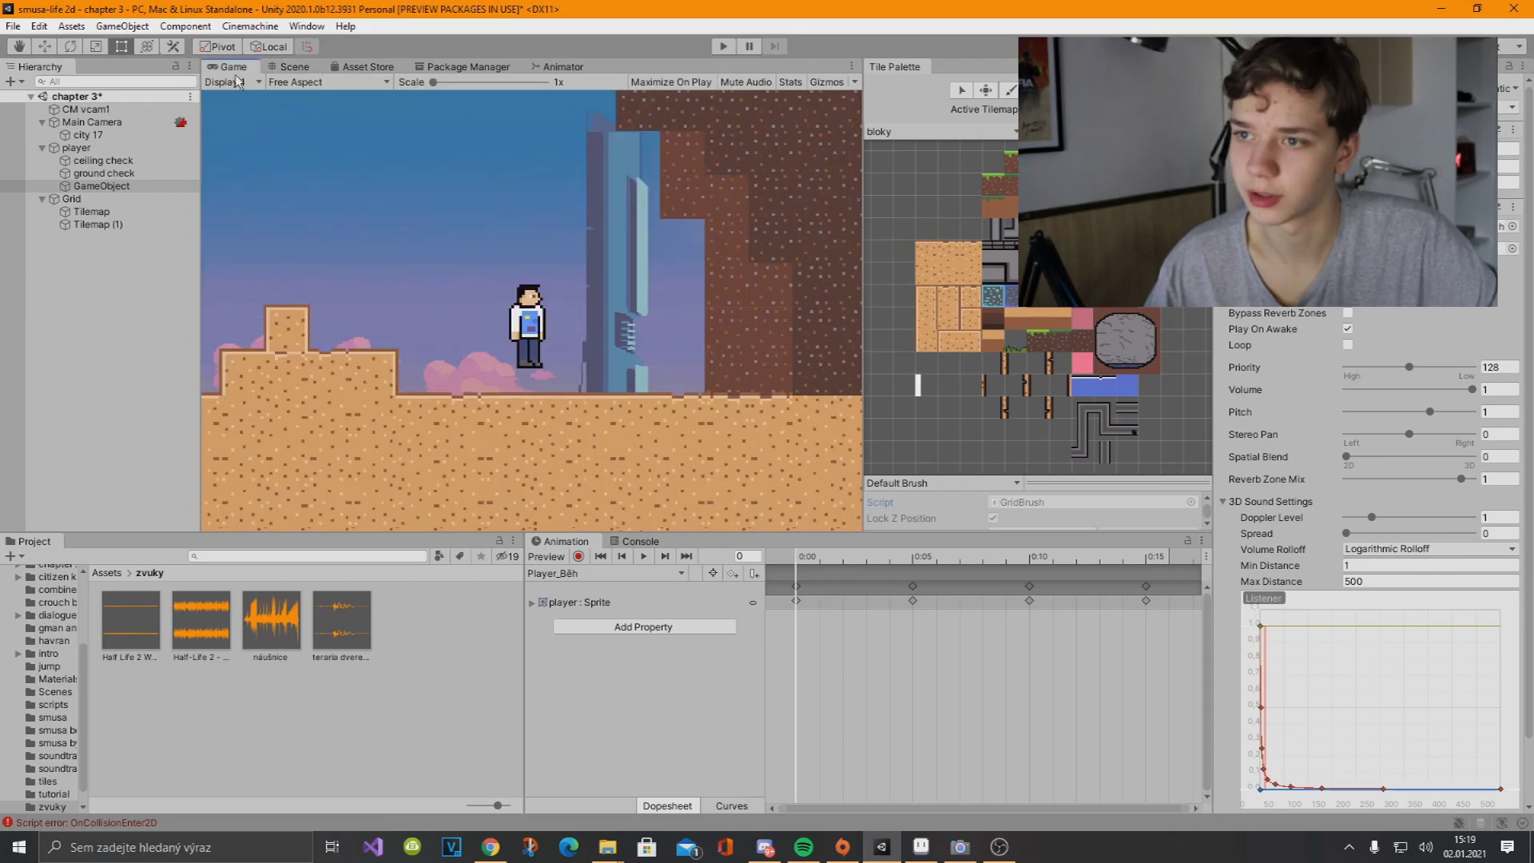
# Run the game, then shift a raised sand block one cell up and right on the tilemap
pyautogui.click(731, 51)
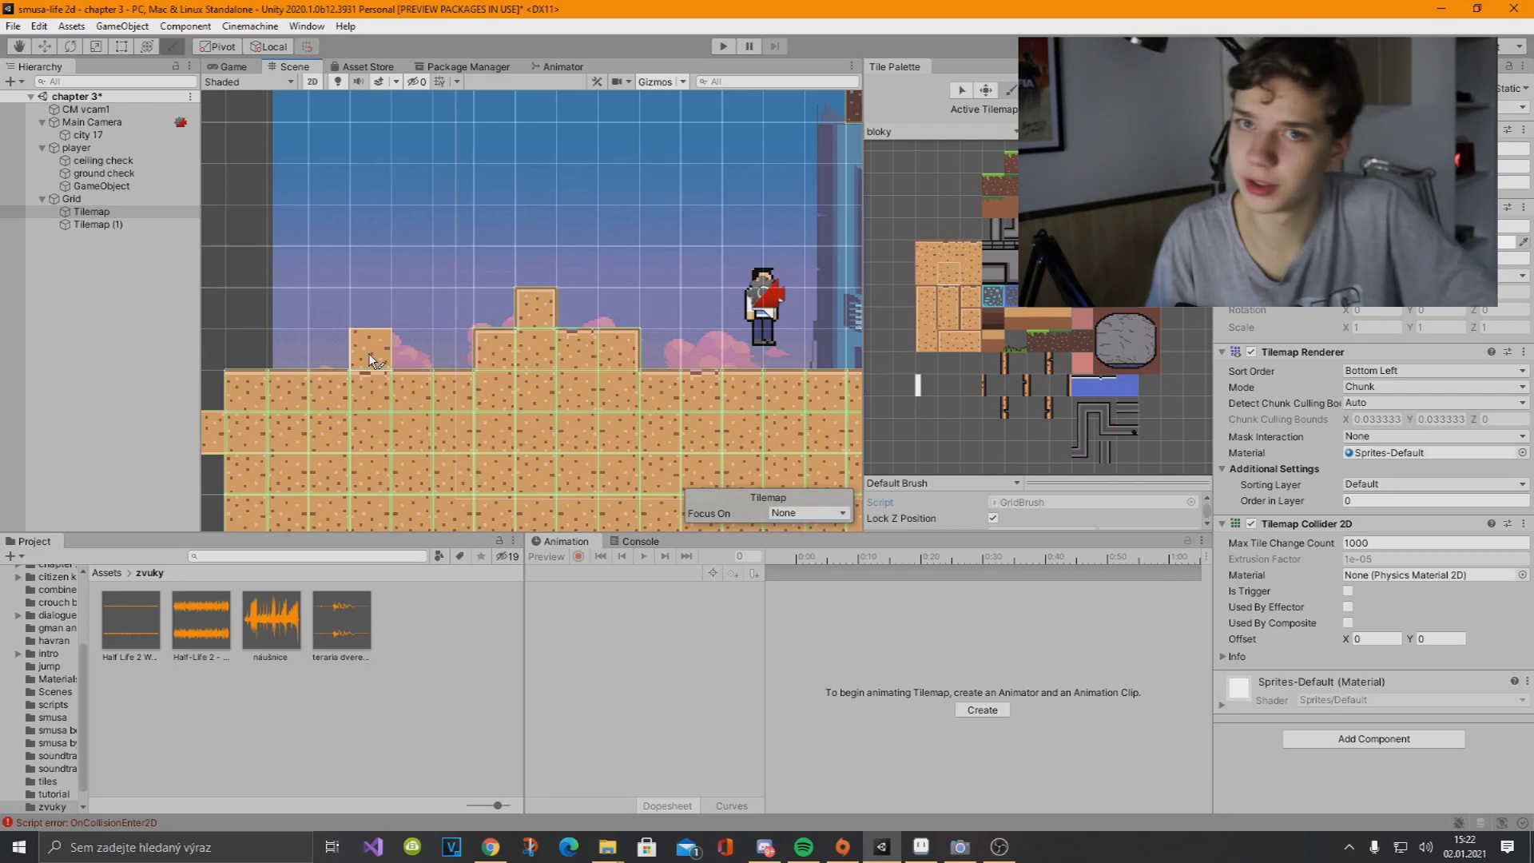
pyautogui.moveTo(367, 354); pyautogui.dragTo(428, 305)
pyautogui.scroll(-3, 348, 323)
pyautogui.scroll(2, 558, 238)
pyautogui.moveTo(558, 238)
pyautogui.mouseDown(button='middle')
pyautogui.moveTo(519, 337)
pyautogui.moveTo(427, 335)
pyautogui.mouseUp(button='middle')
pyautogui.scroll(-1, 519, 337)
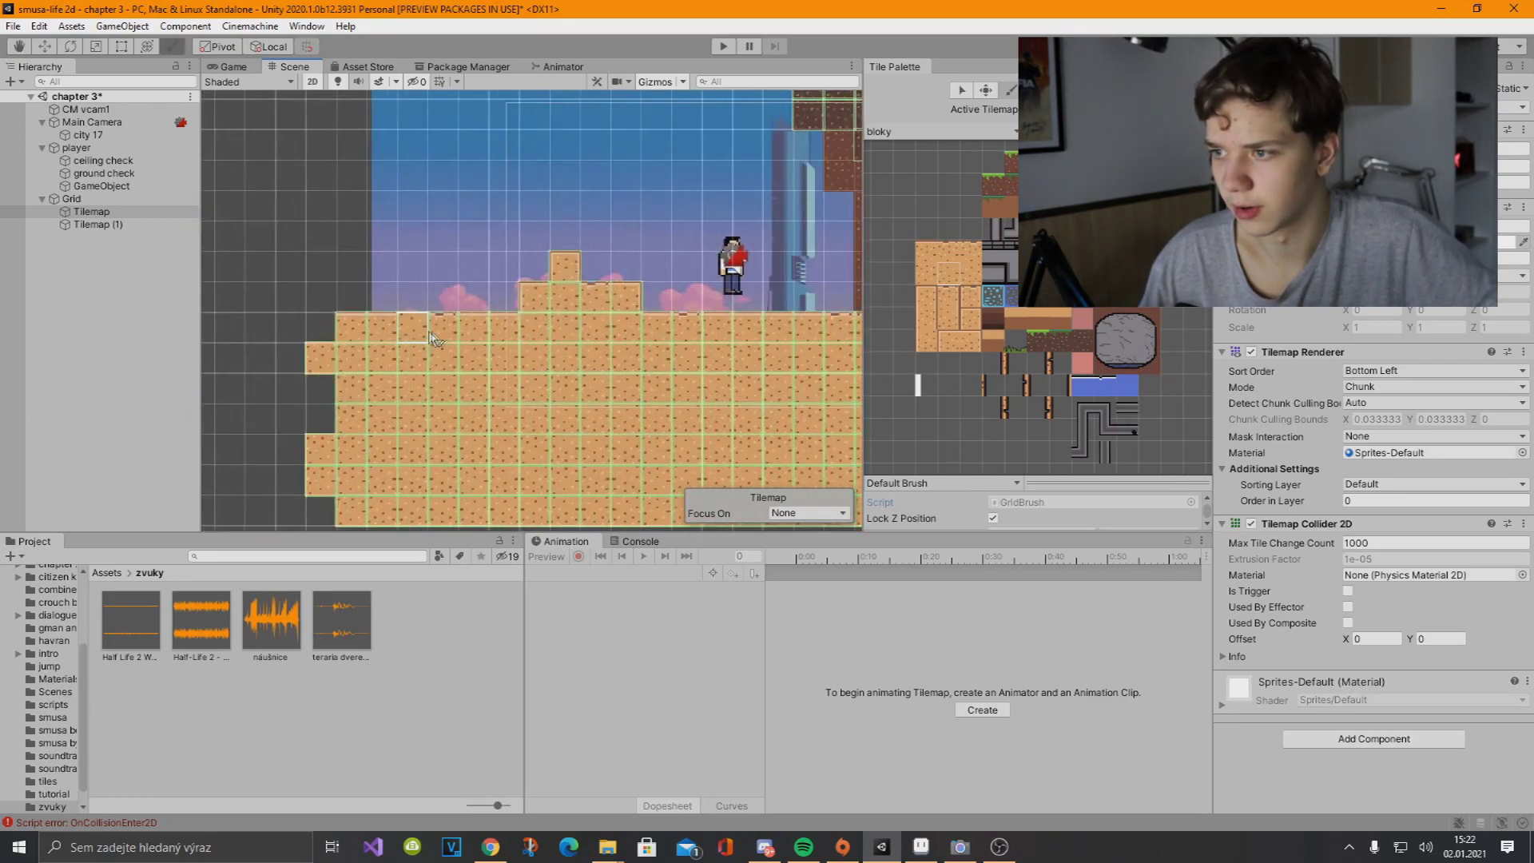
pyautogui.scroll(2, 663, 298)
pyautogui.moveTo(663, 298); pyautogui.dragTo(553, 318, button='middle')
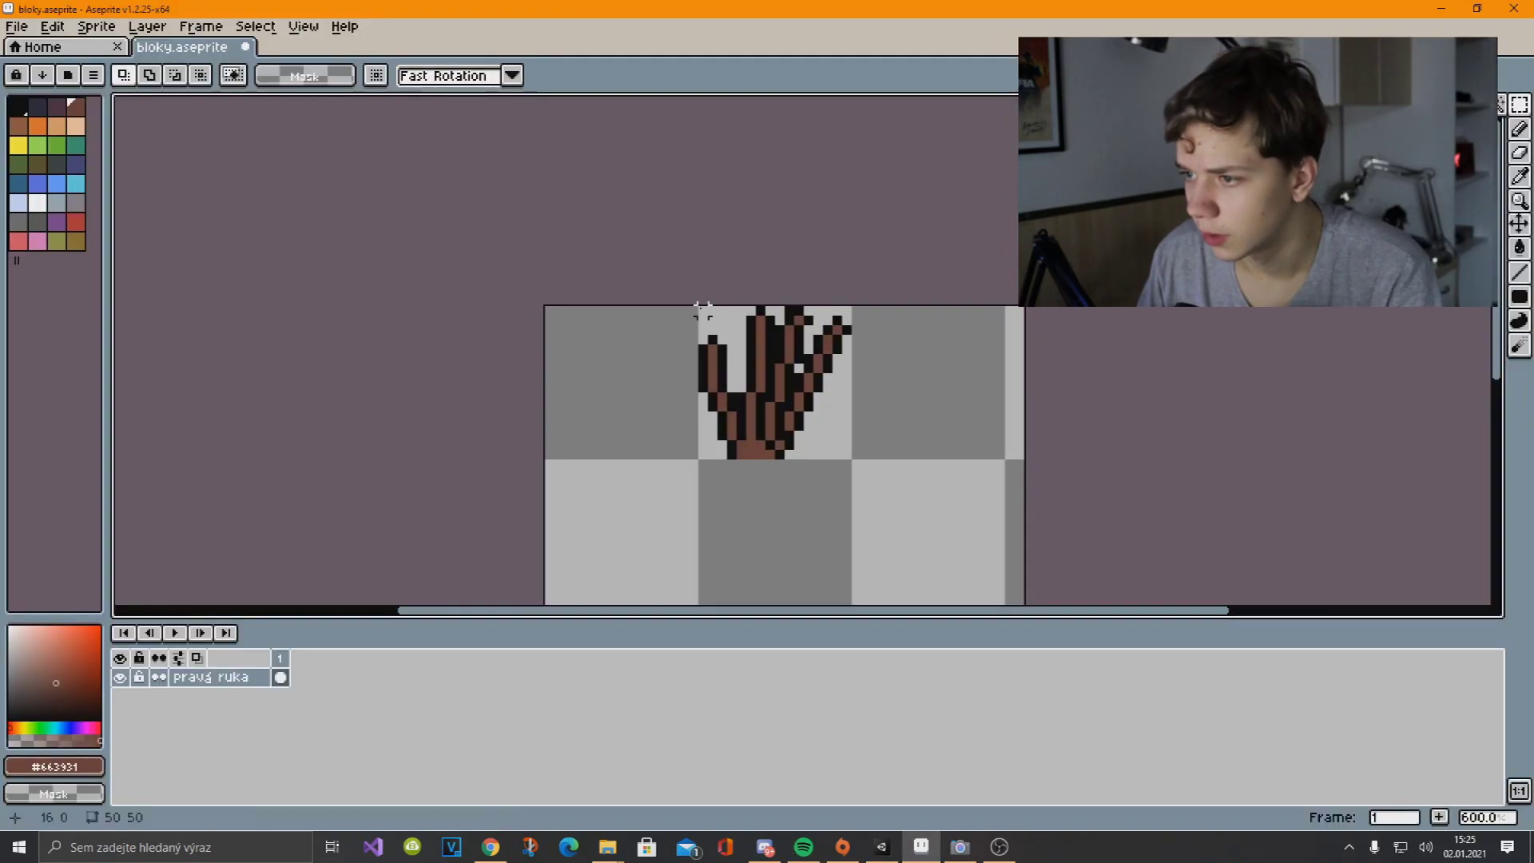
pyautogui.moveTo(694, 304); pyautogui.dragTo(851, 465)
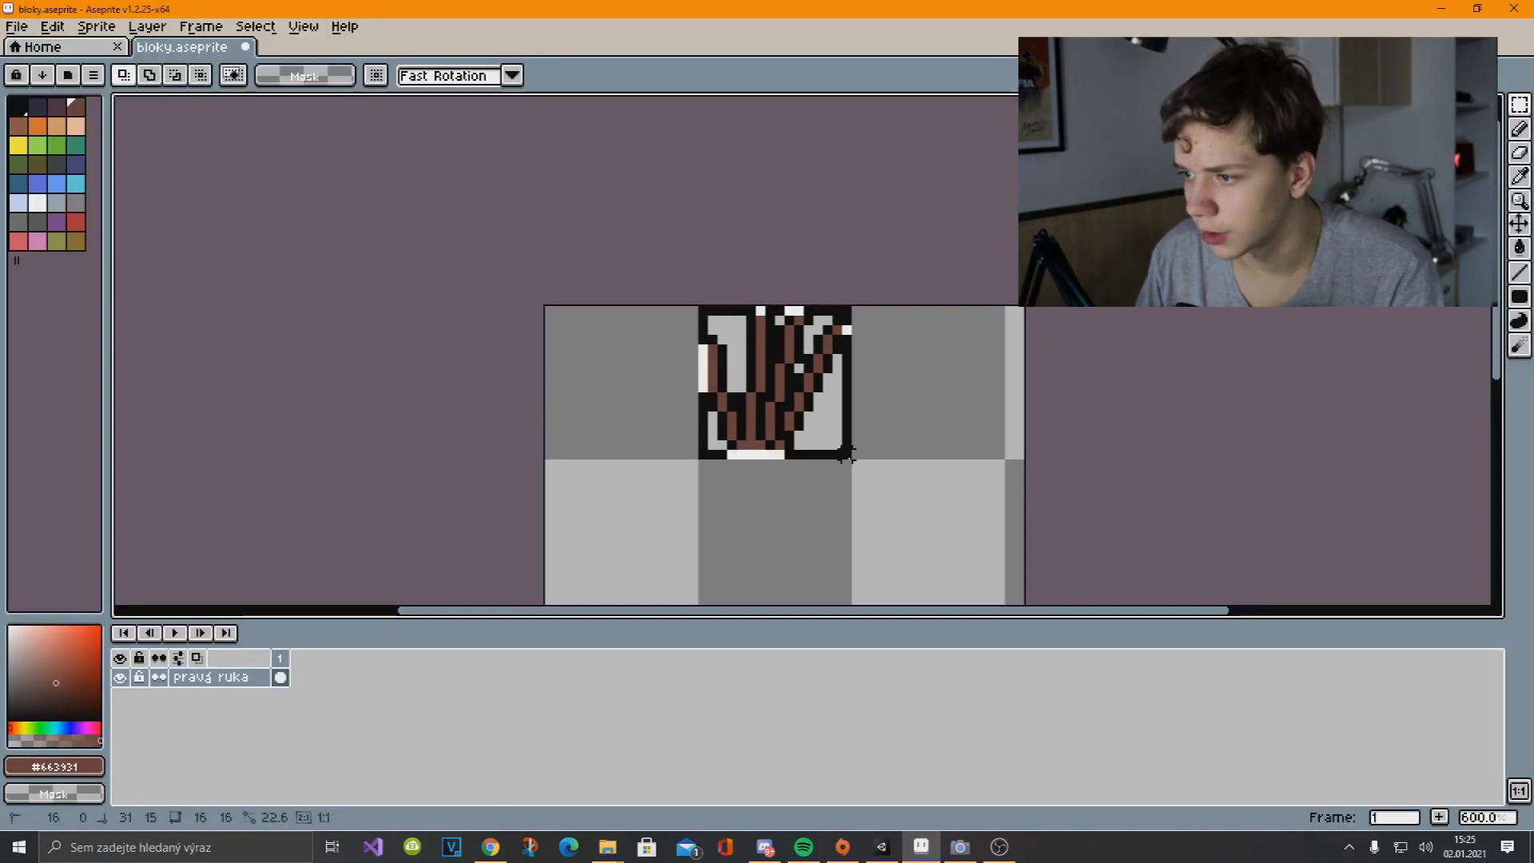
# Copy the brown tuft into the tile on its left and flip the copy horizontally
pyautogui.moveTo(810, 414)
pyautogui.keyDown('ctrl'); pyautogui.mouseDown()
pyautogui.moveTo(657, 431)
pyautogui.moveTo(652, 416)
pyautogui.mouseUp(); pyautogui.keyUp('ctrl')
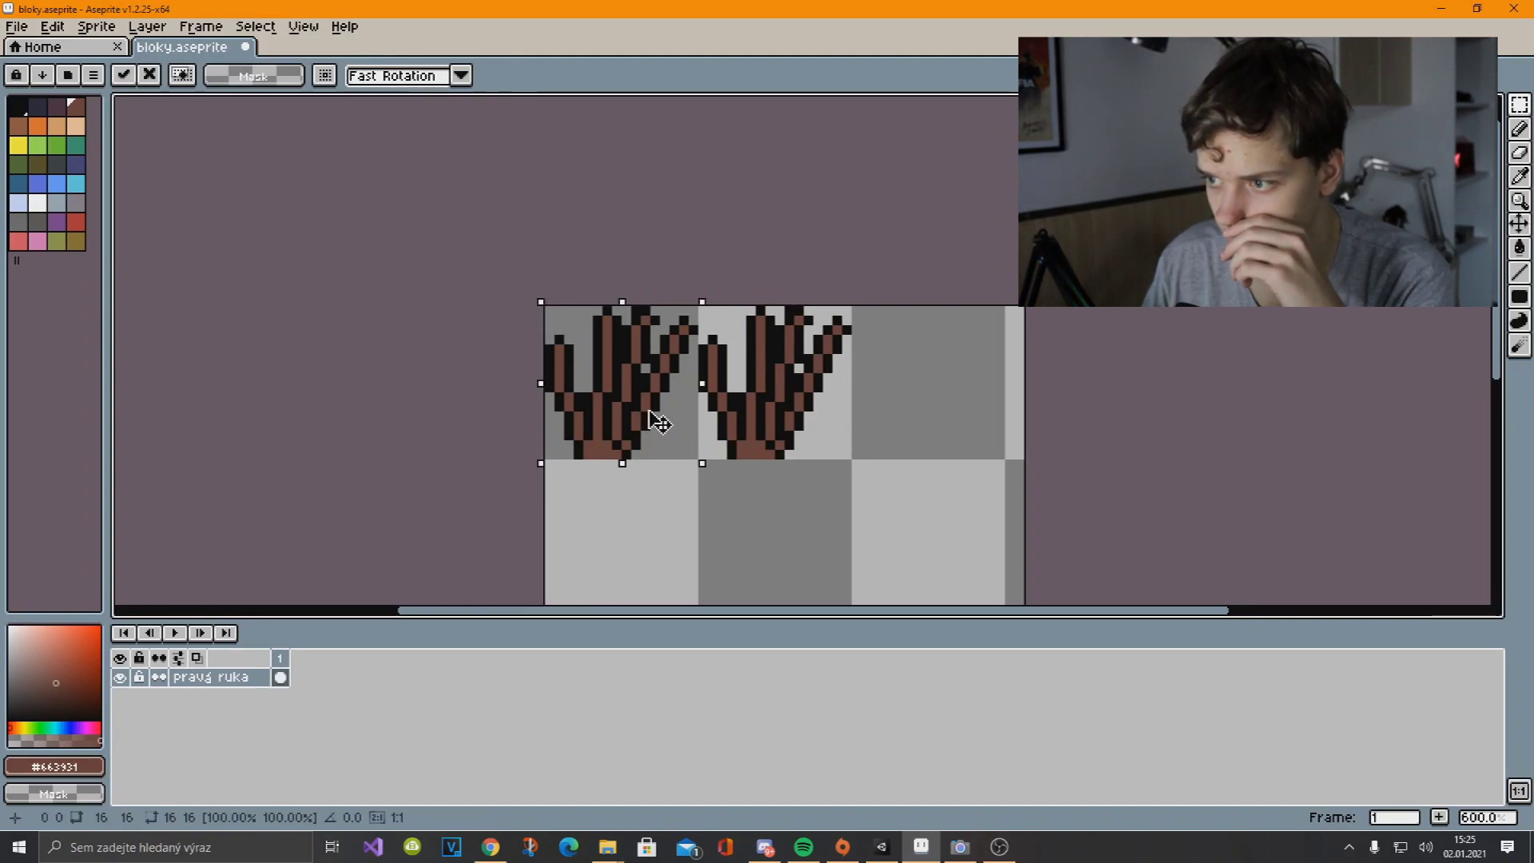
pyautogui.click(54, 26)
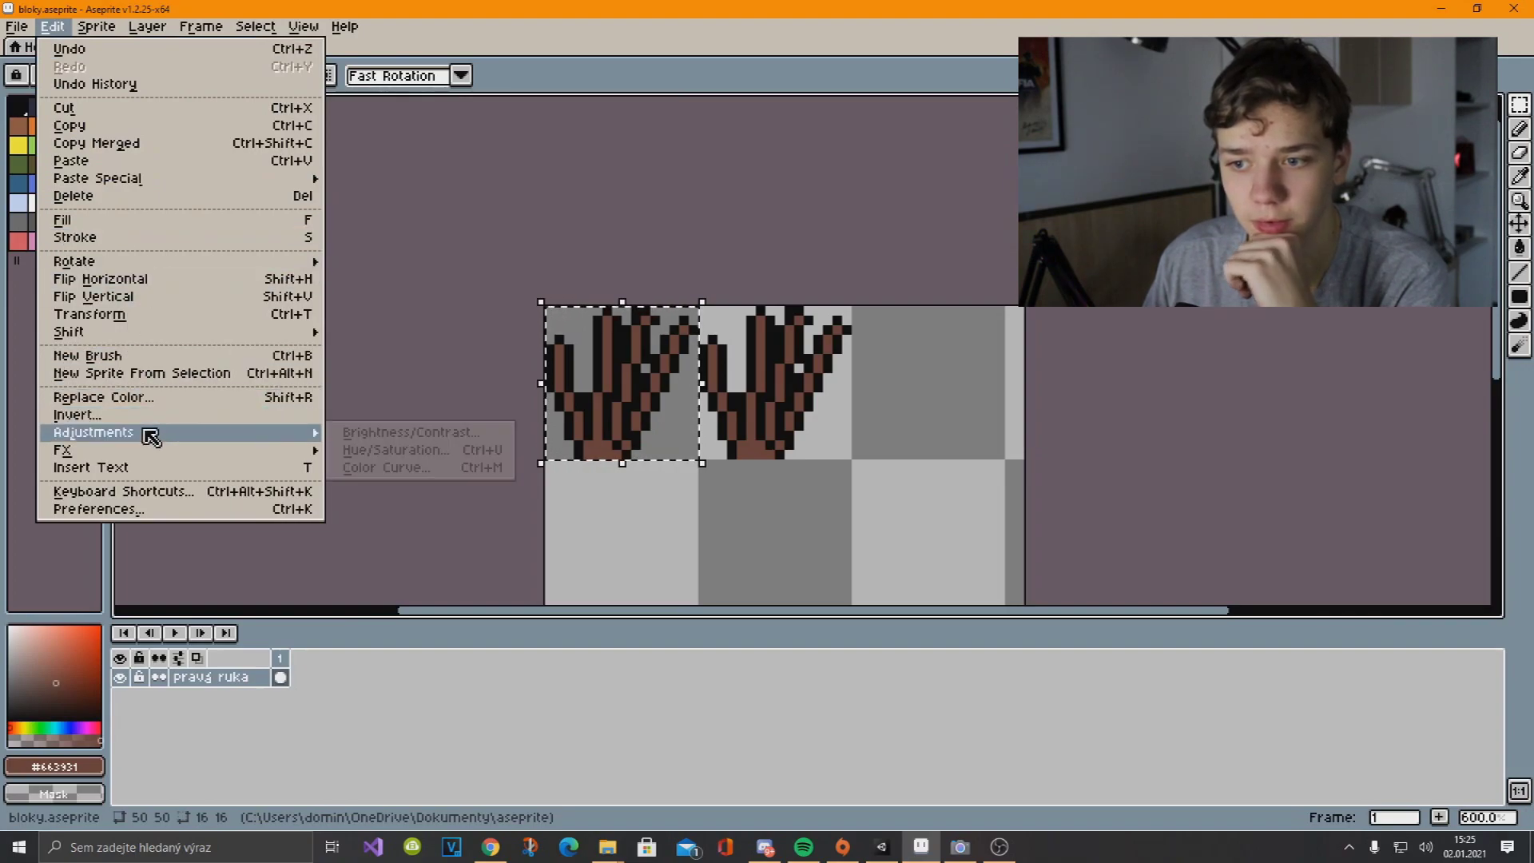
pyautogui.click(150, 279)
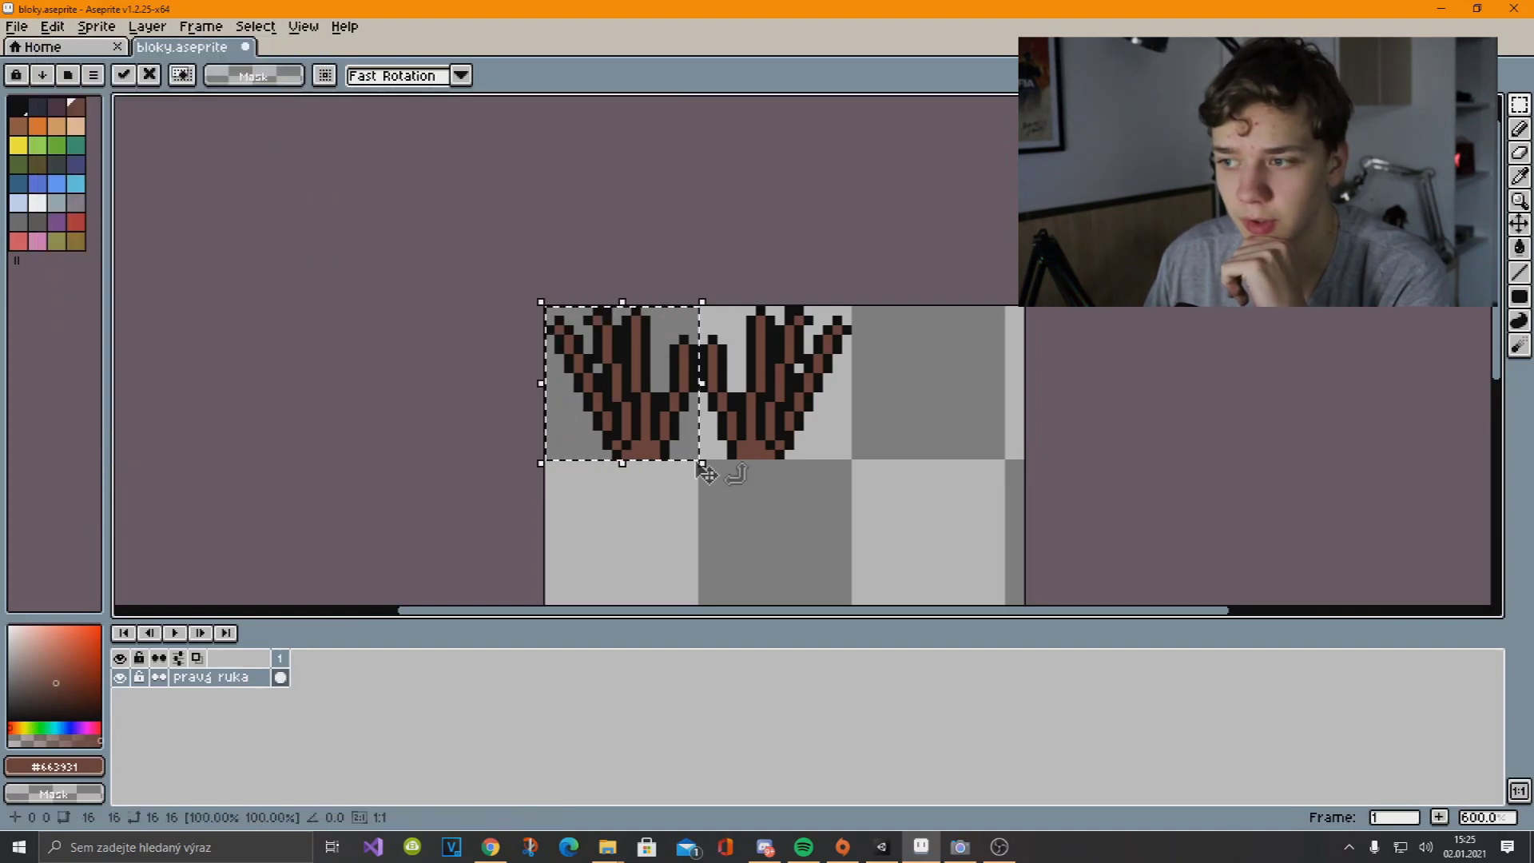
pyautogui.scroll(2, 519, 302)
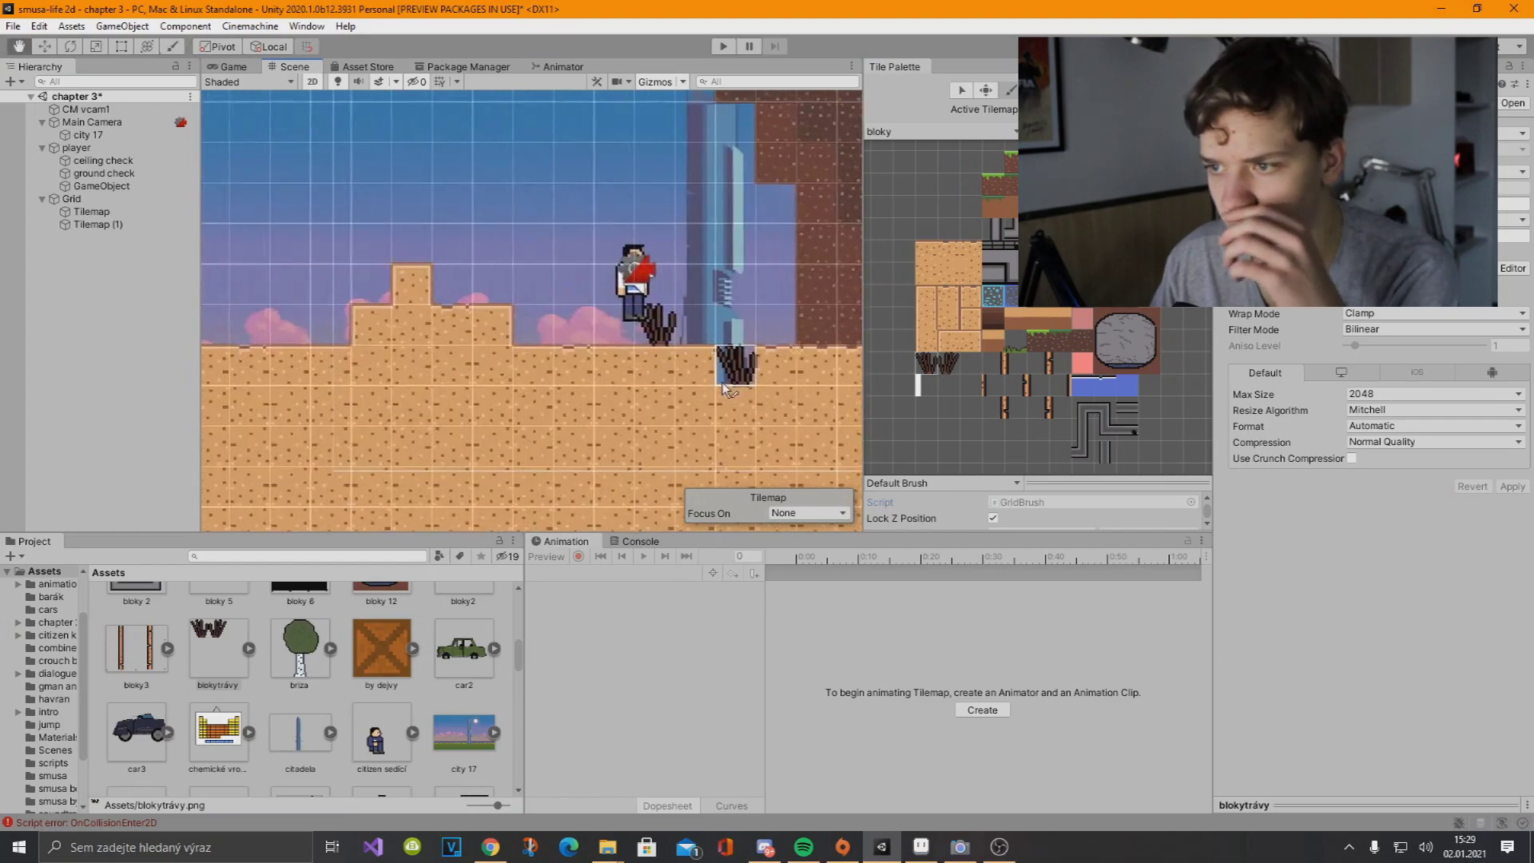
# Zoom around the grass tufts in the Scene view, then return to bloky.aseprite in Aseprite
pyautogui.scroll(1, 621, 345)
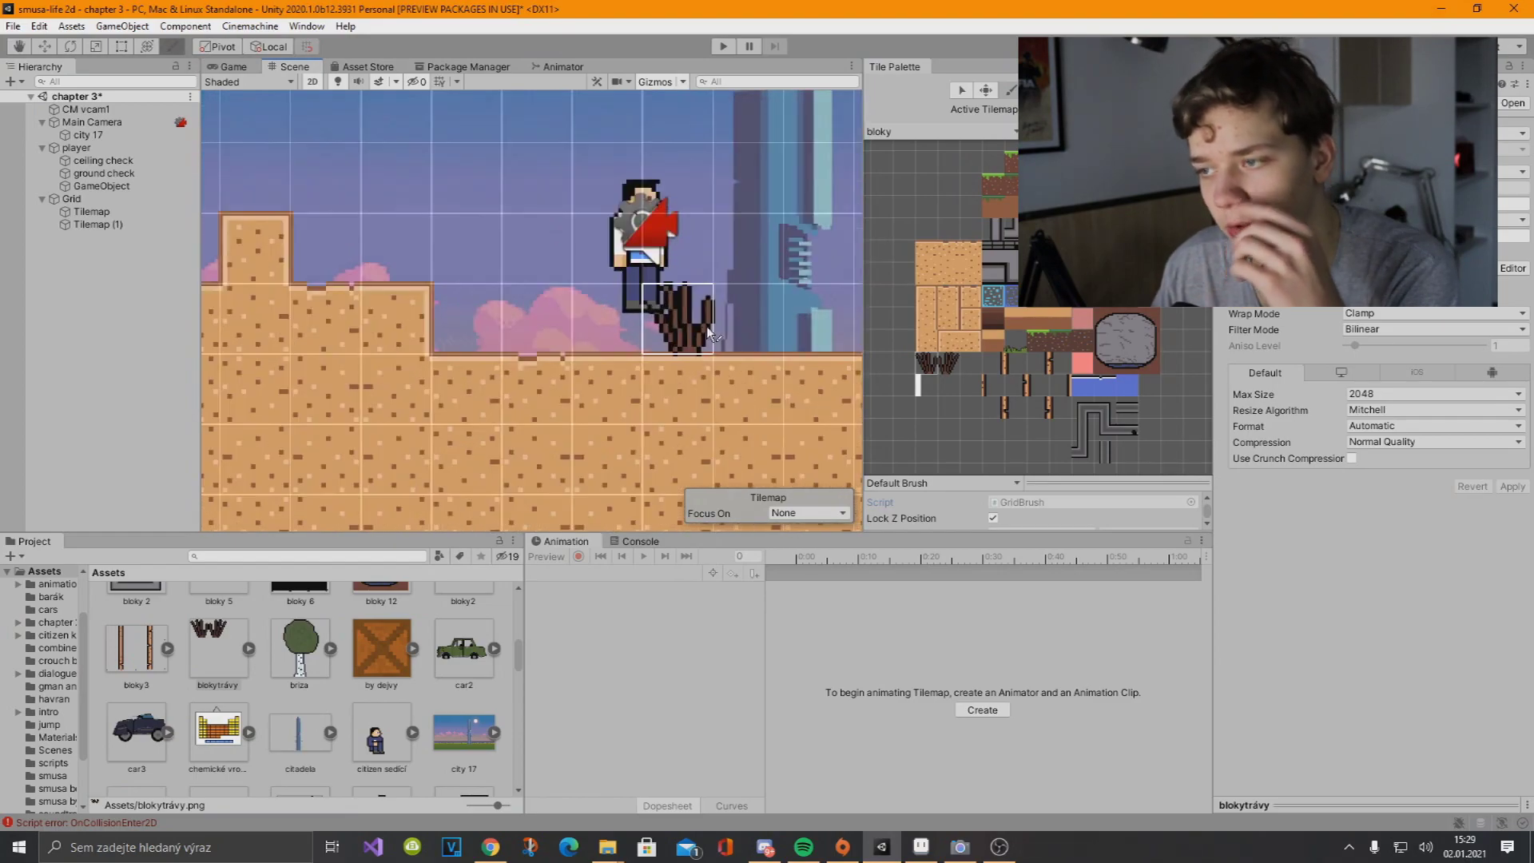
pyautogui.scroll(-1, 729, 354)
pyautogui.scroll(-2, 703, 371)
pyautogui.scroll(-2, 669, 392)
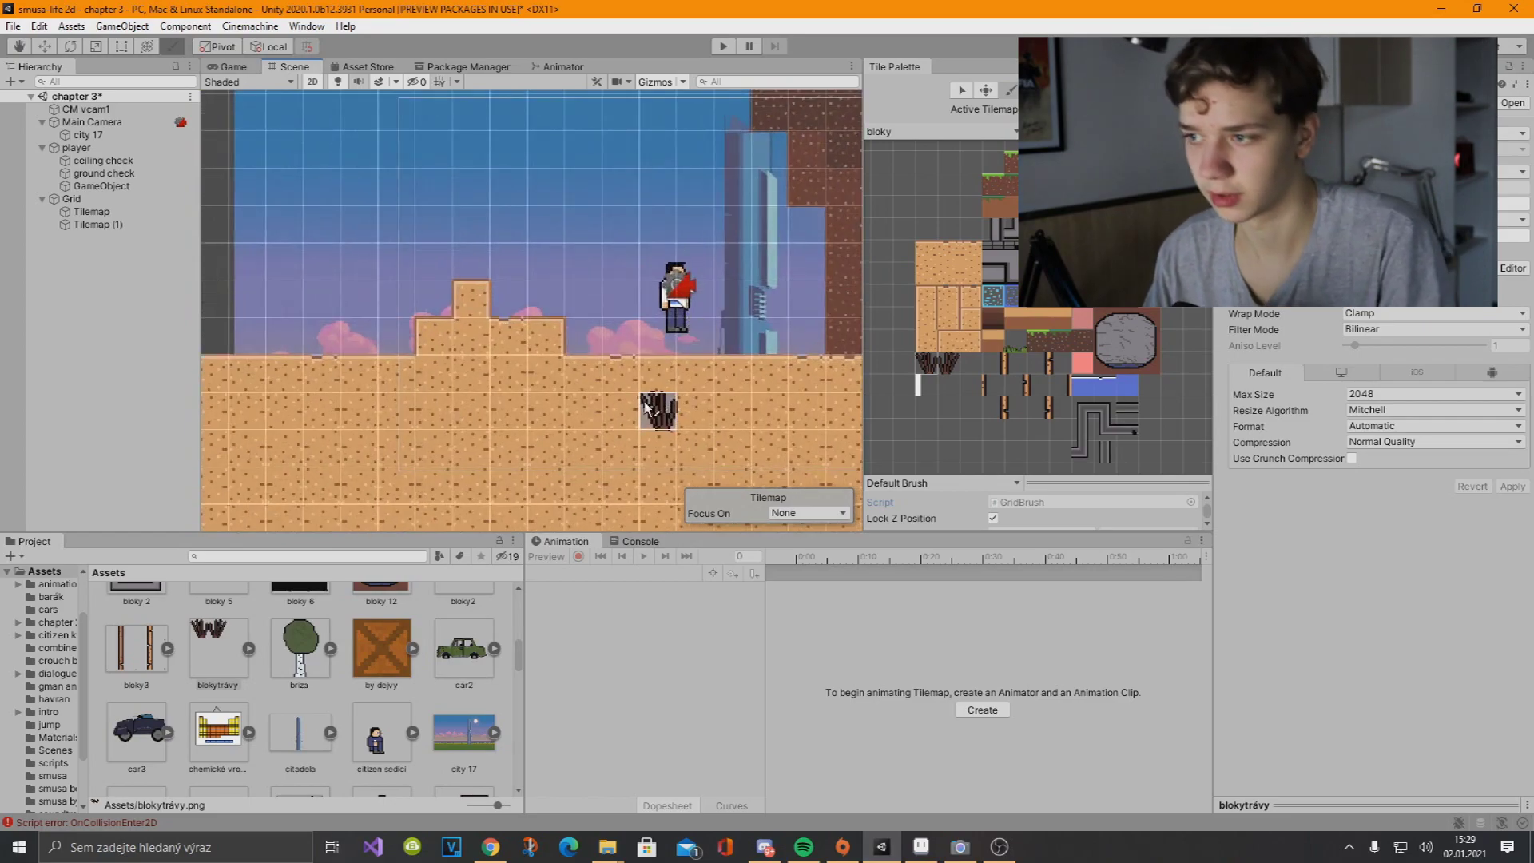
pyautogui.hotkey('alt', 'Tab')
pyautogui.scroll(-3, 584, 437)
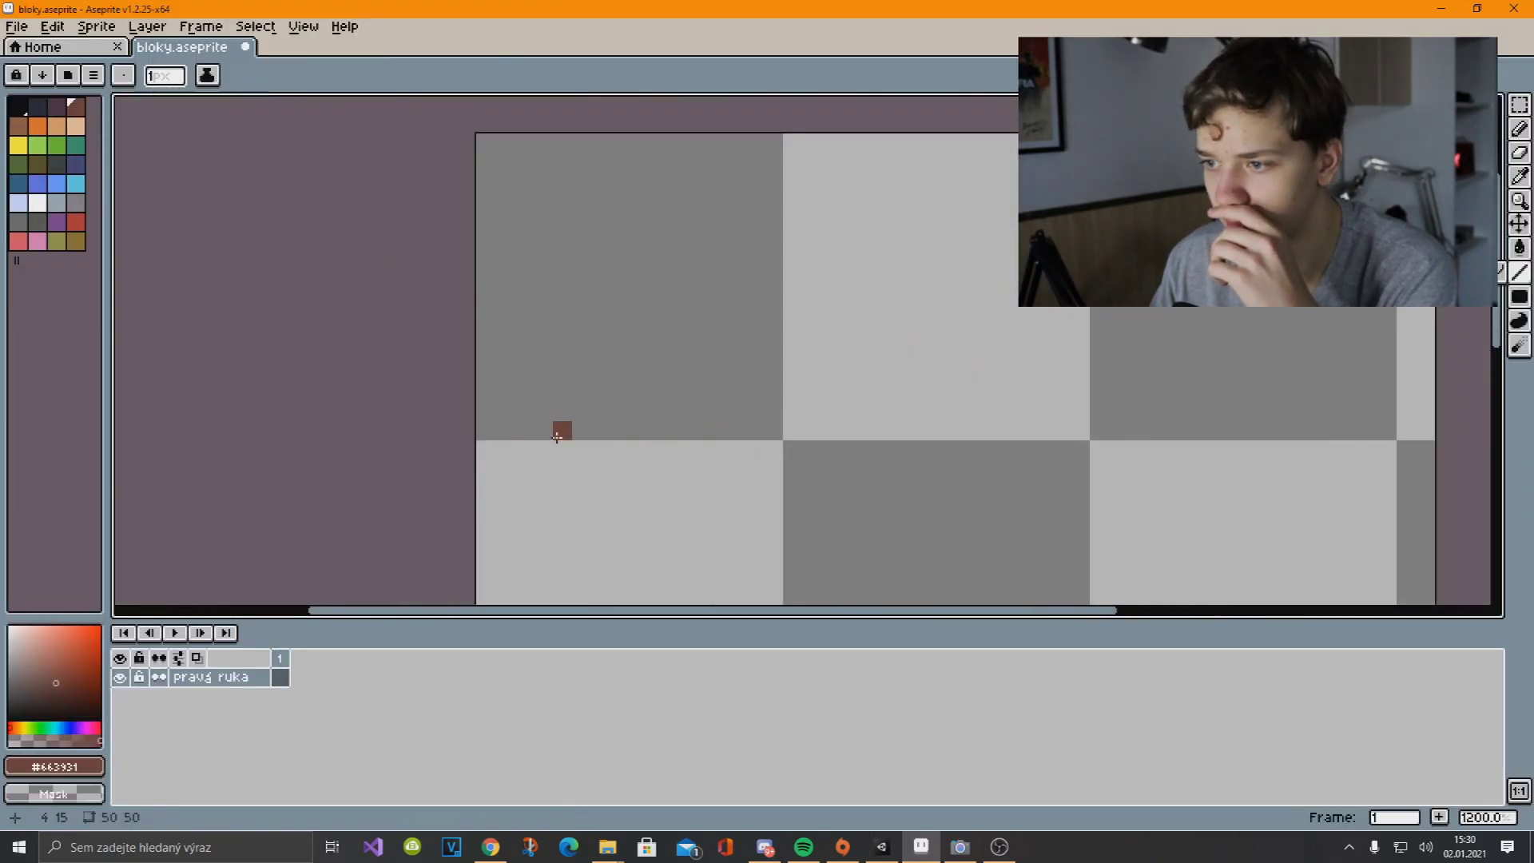
# Draw two thin brown grass tufts, each with a left blade, central stem and right blade
pyautogui.click(581, 431)
pyautogui.moveTo(528, 377); pyautogui.dragTo(596, 343)
pyautogui.click(601, 432)
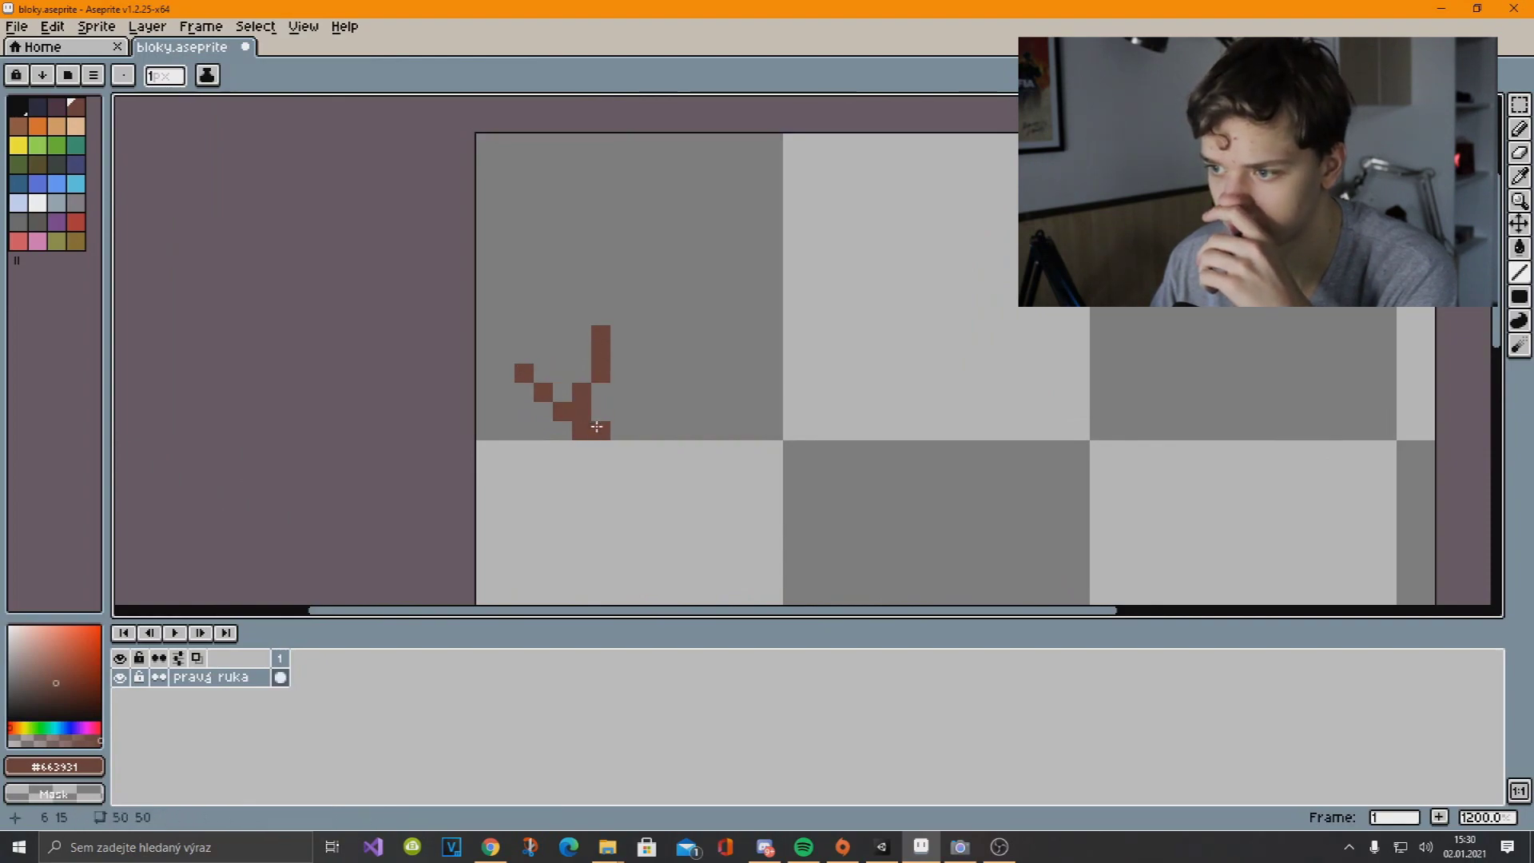
pyautogui.click(671, 334)
pyautogui.click(888, 431)
pyautogui.keyDown('shift'); pyautogui.click(844, 366); pyautogui.keyUp('shift')
pyautogui.click(898, 431)
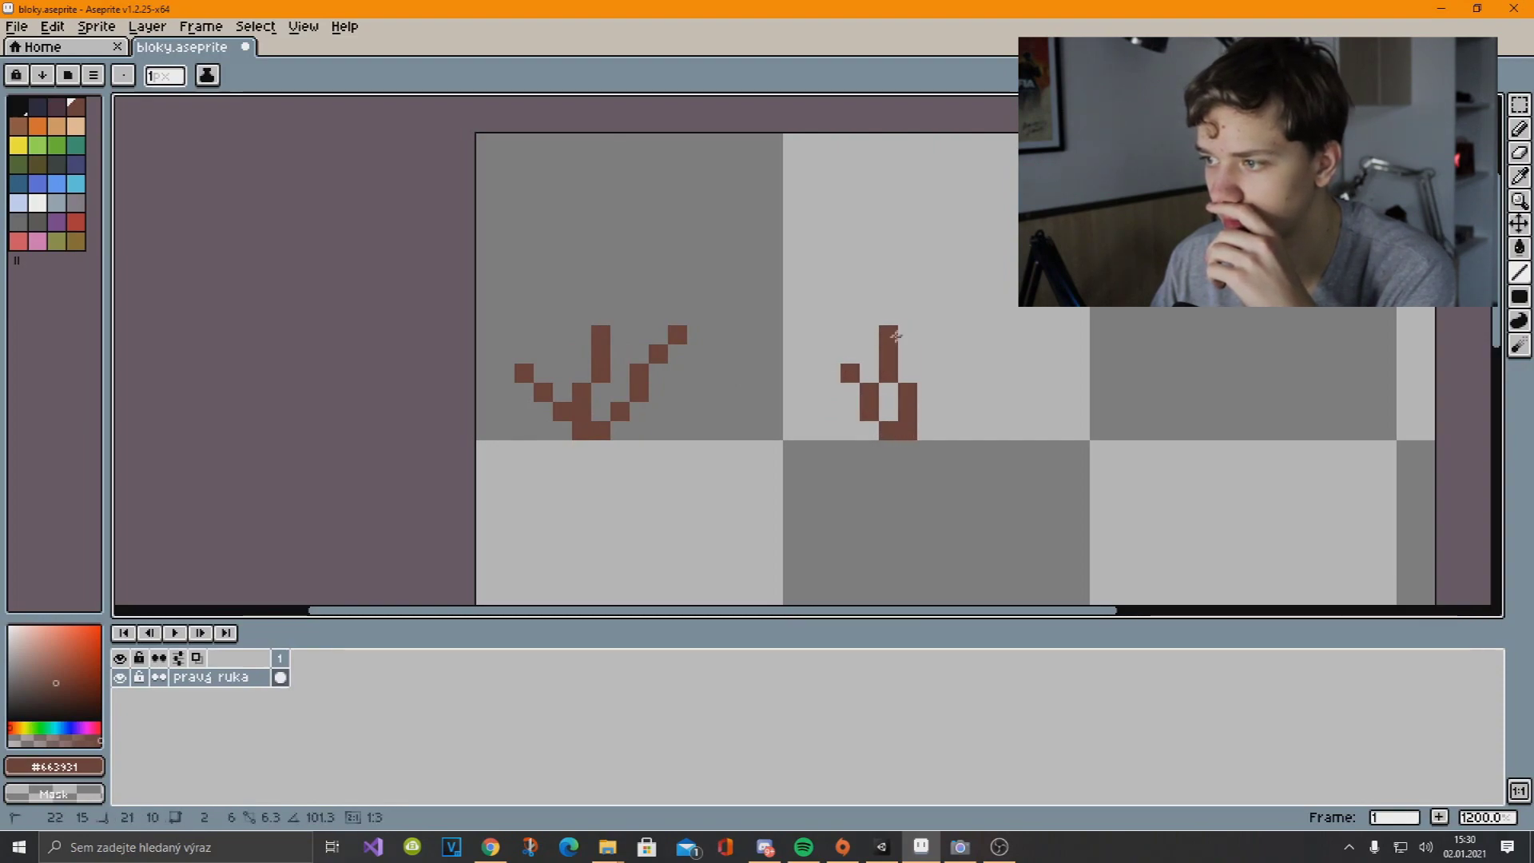
pyautogui.keyDown('shift'); pyautogui.click(888, 320); pyautogui.keyUp('shift')
pyautogui.click(898, 432)
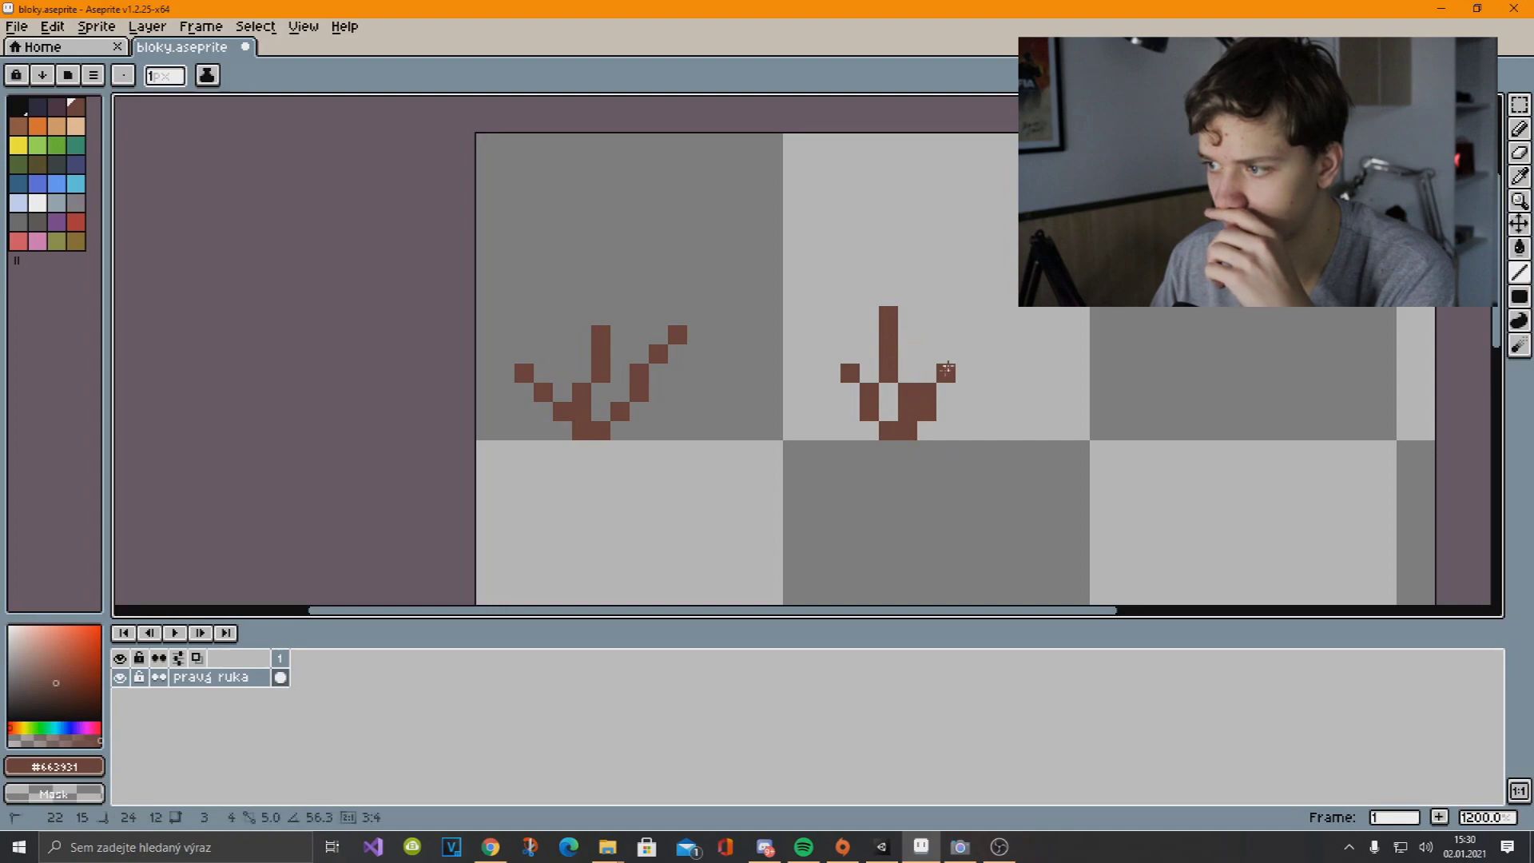
pyautogui.moveTo(946, 334); pyautogui.dragTo(946, 397)
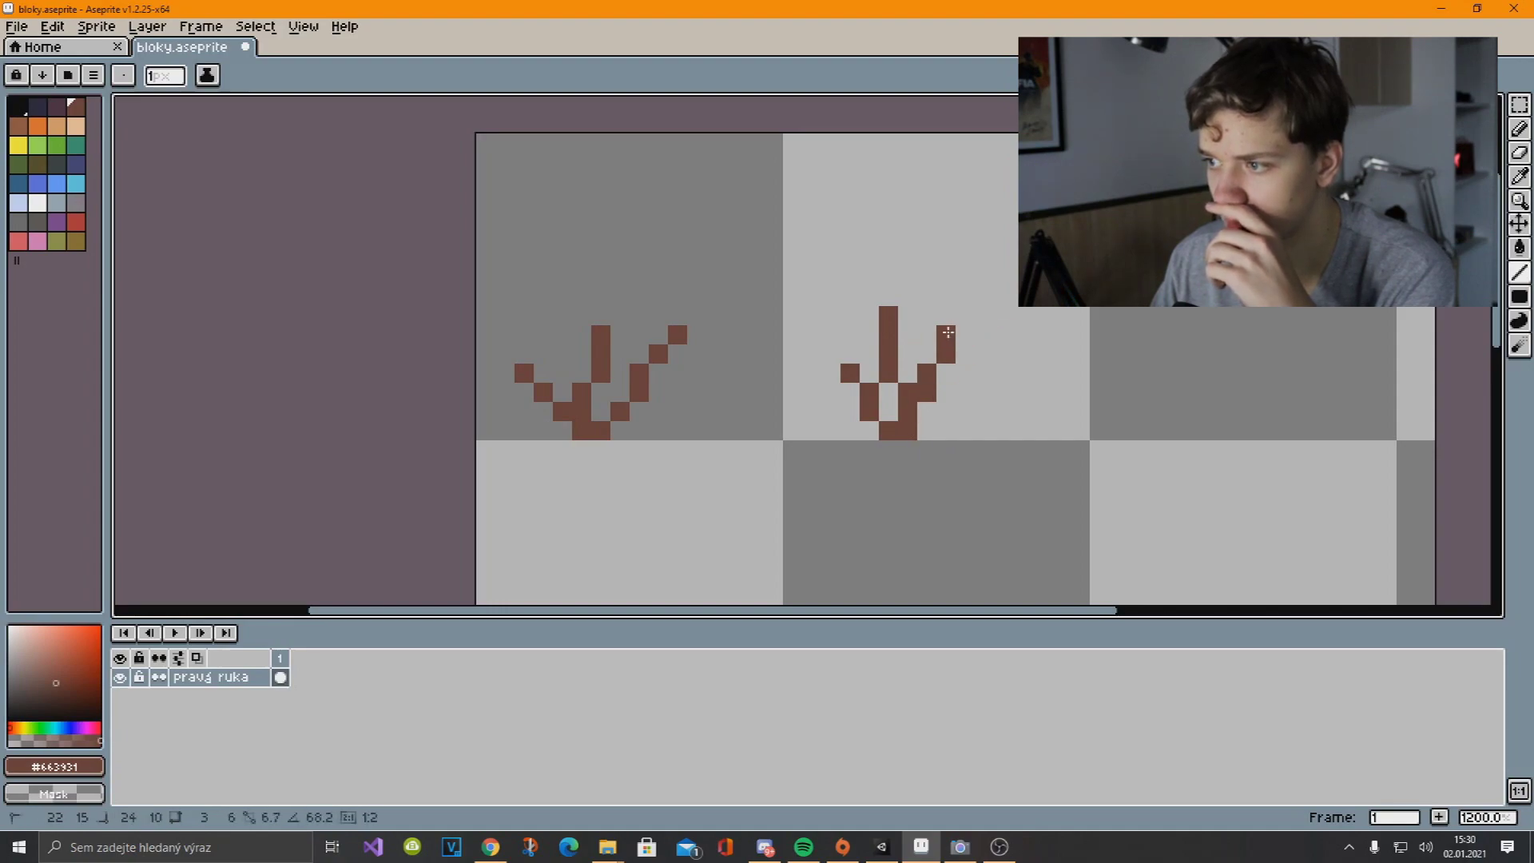
# Export the tuft sprite sheet as an image with File > Export
pyautogui.click(998, 339)
pyautogui.click(16, 26)
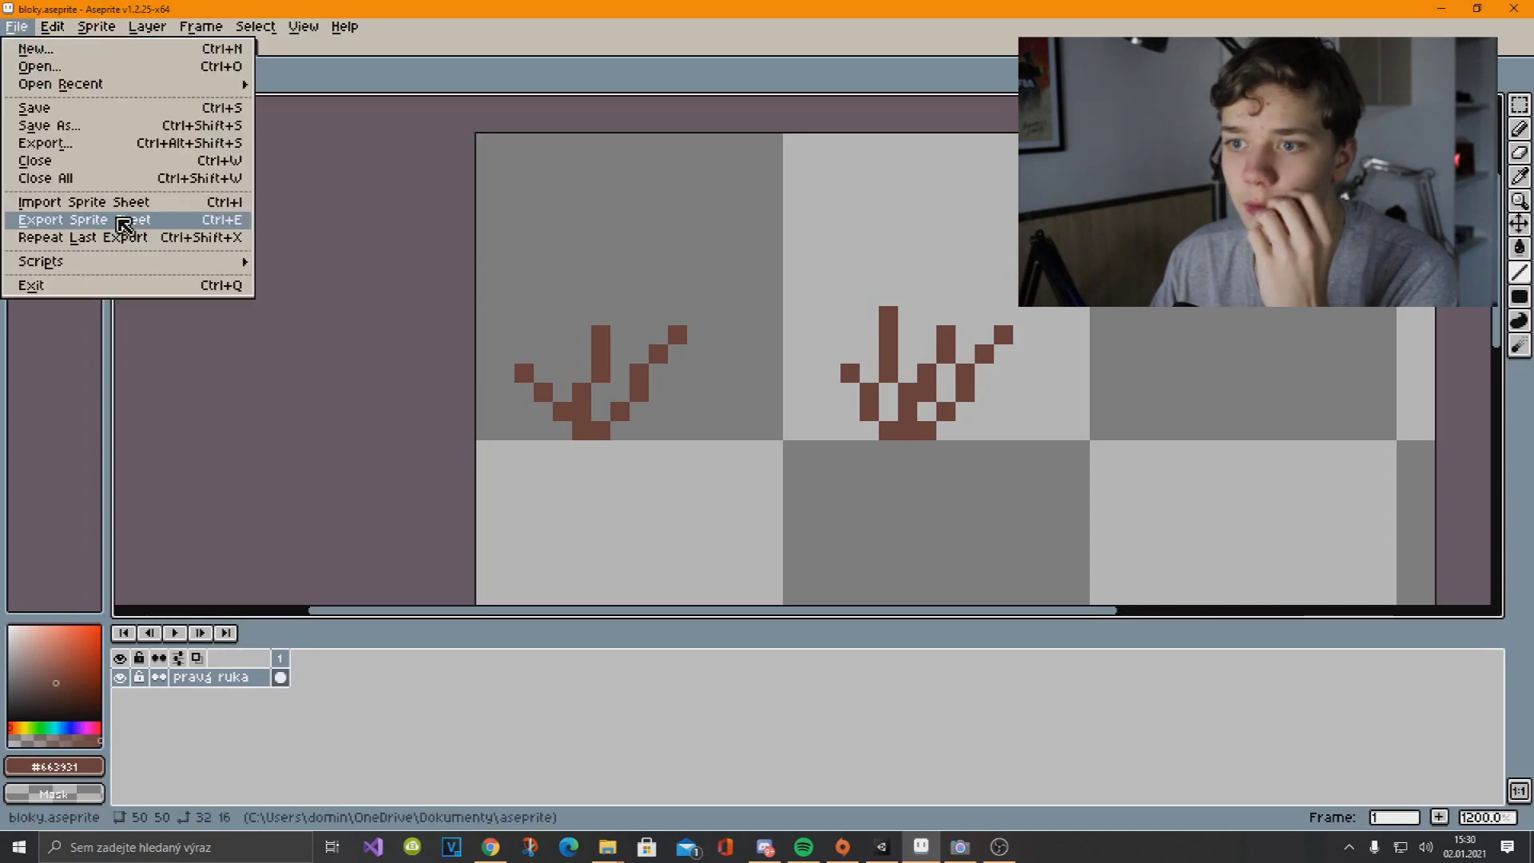
pyautogui.click(71, 144)
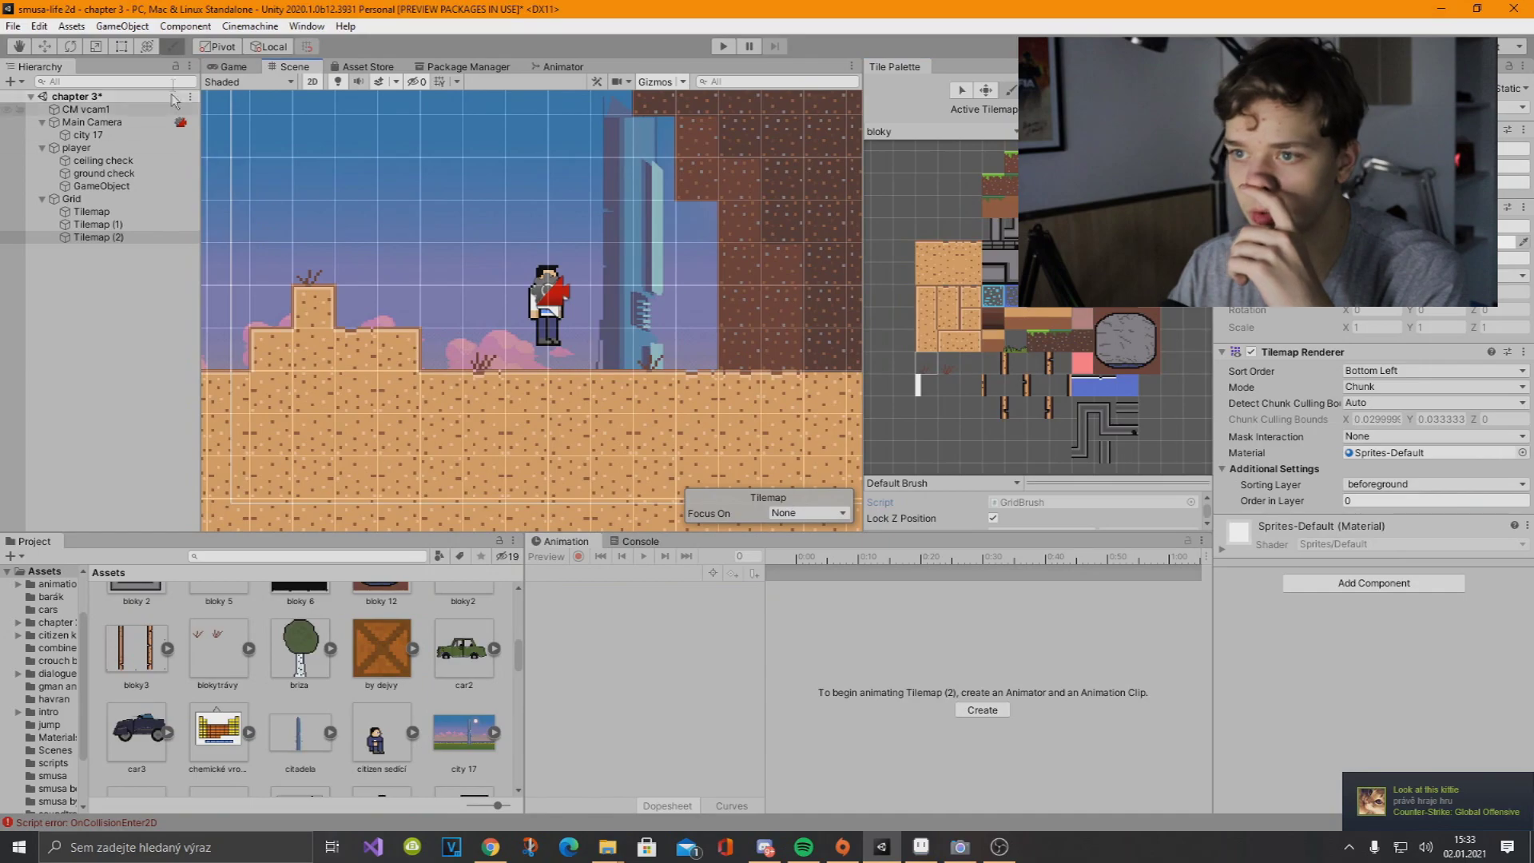
# Switch to the Game view, enter Play mode, and walk the player left
pyautogui.click(226, 68)
pyautogui.click(731, 44)
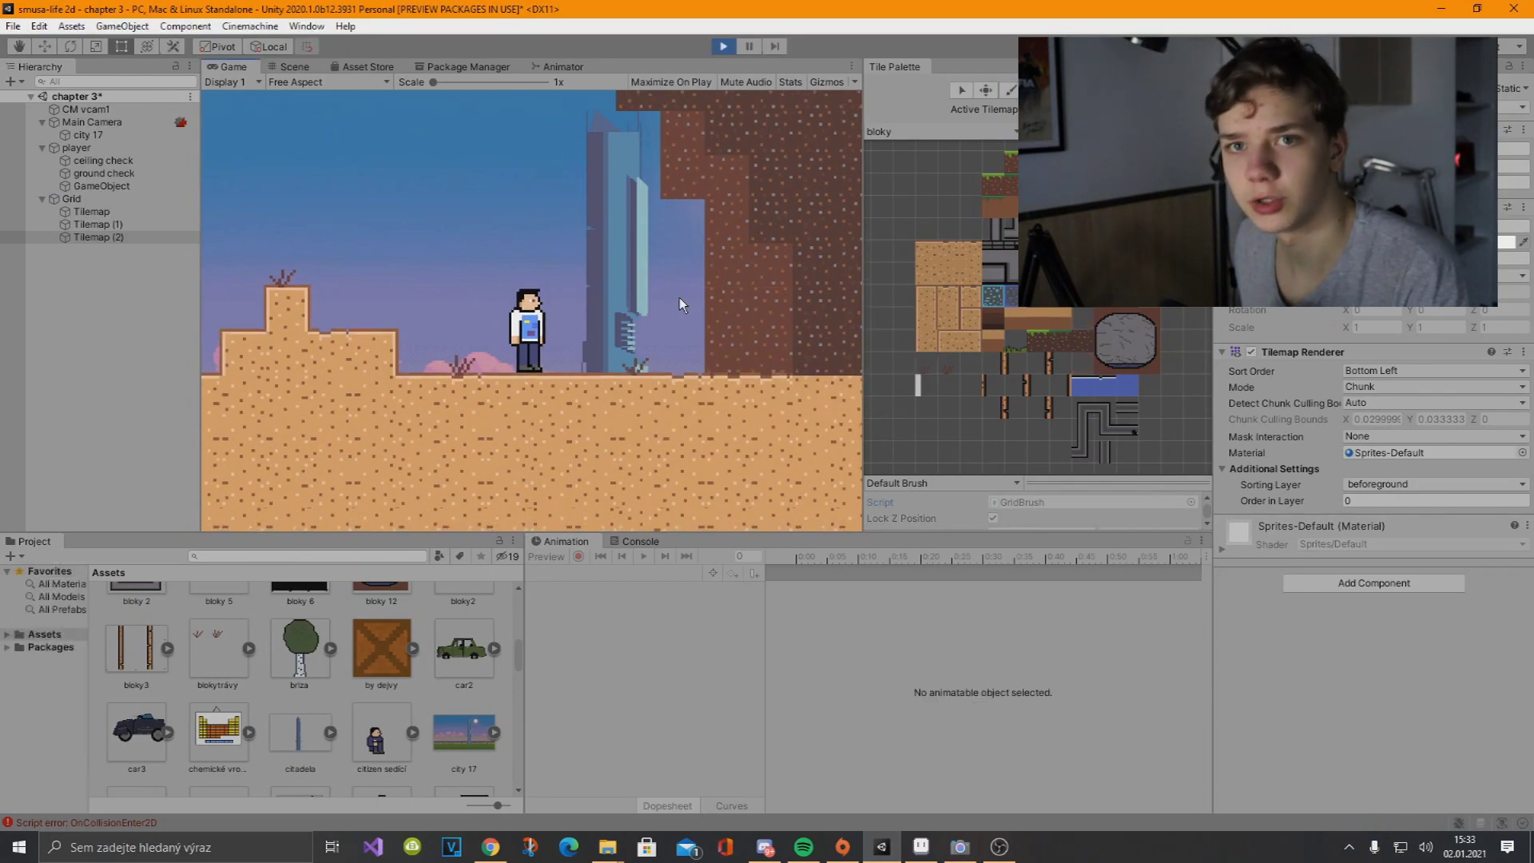
pyautogui.press('Left')
# Run the player right, jumping over the sand step toward the cliff
pyautogui.press('Right')
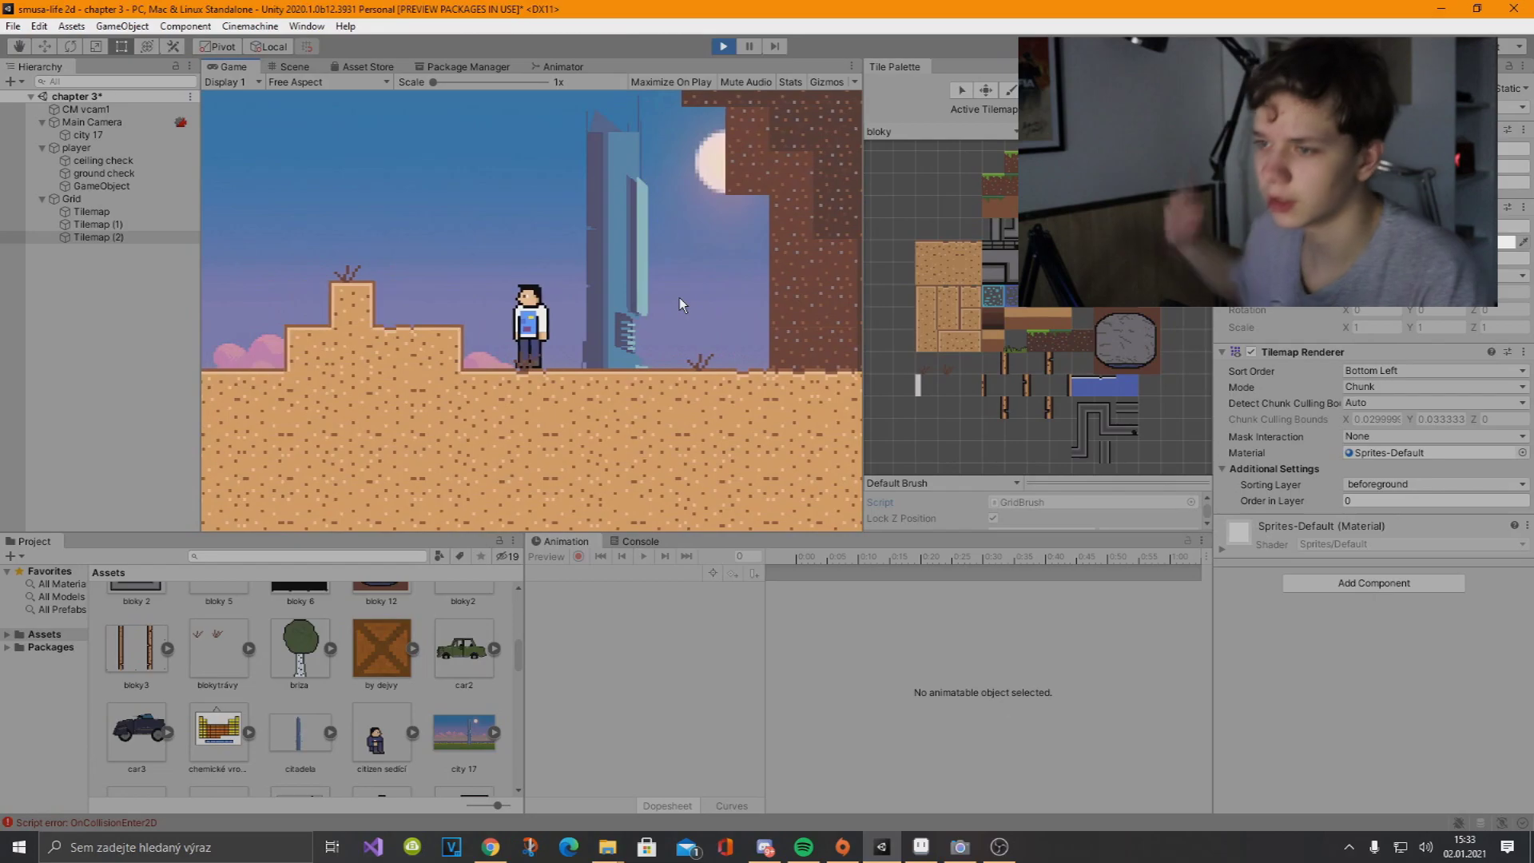
pyautogui.press('space')
pyautogui.press('d')
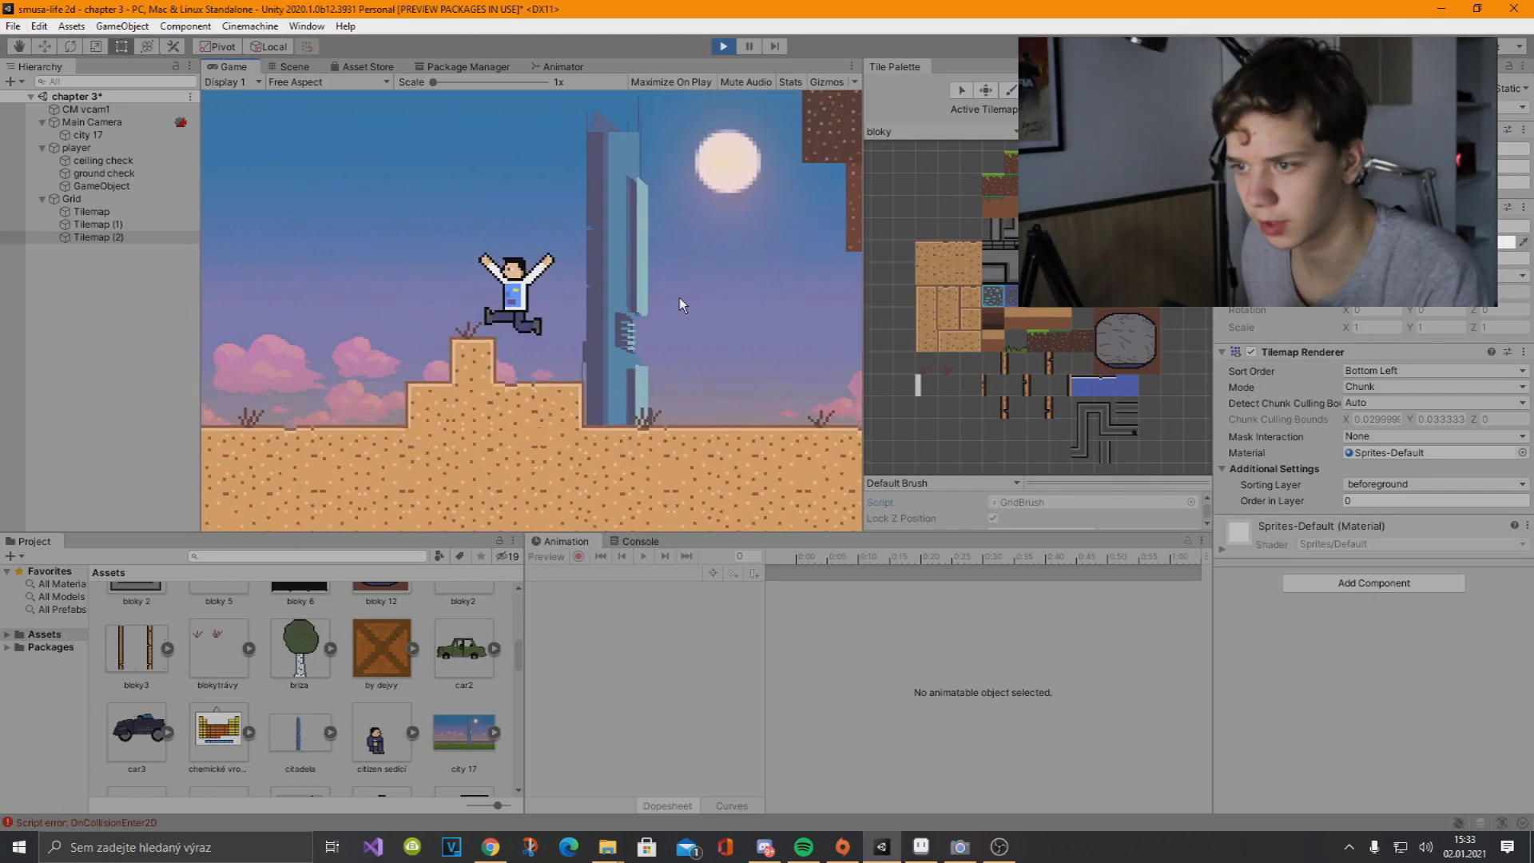
pyautogui.press('d')
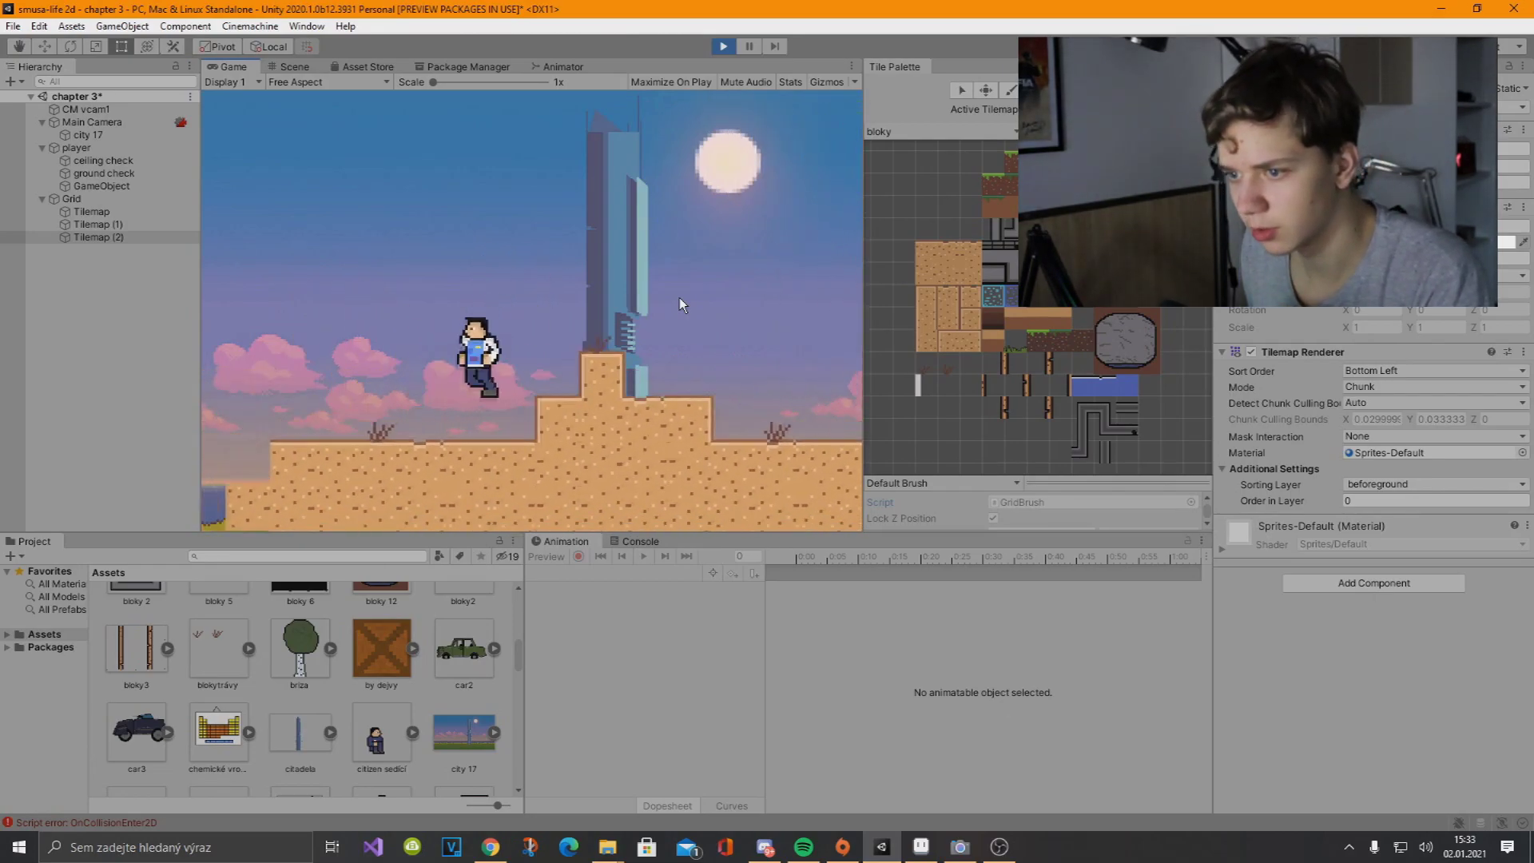
pyautogui.press('space')
pyautogui.press('d')
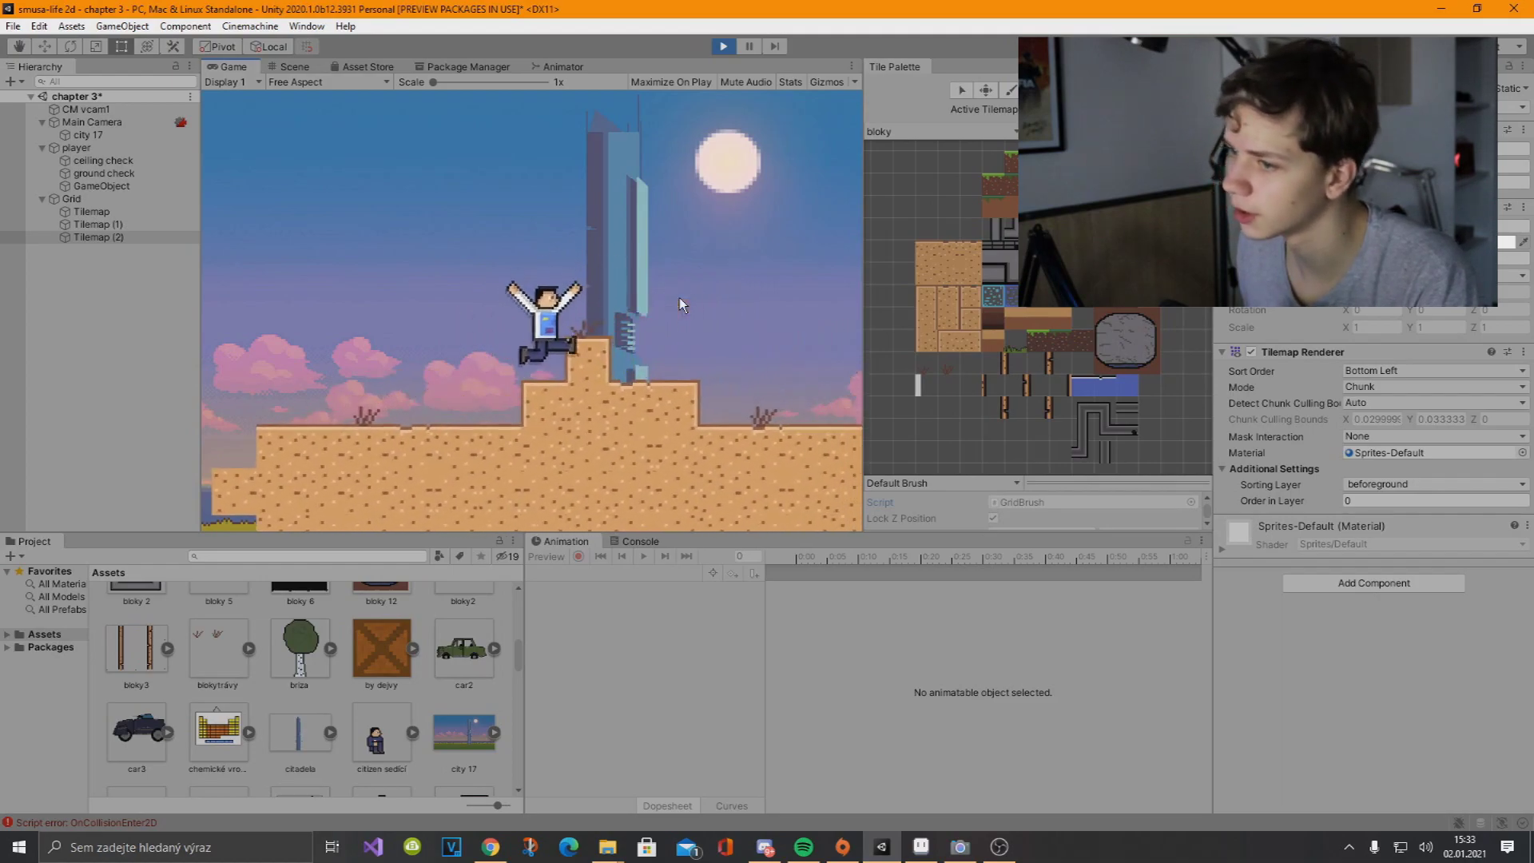
# Run back left up the raised sand steps, then right to jump at the rock wall
pyautogui.press('a')
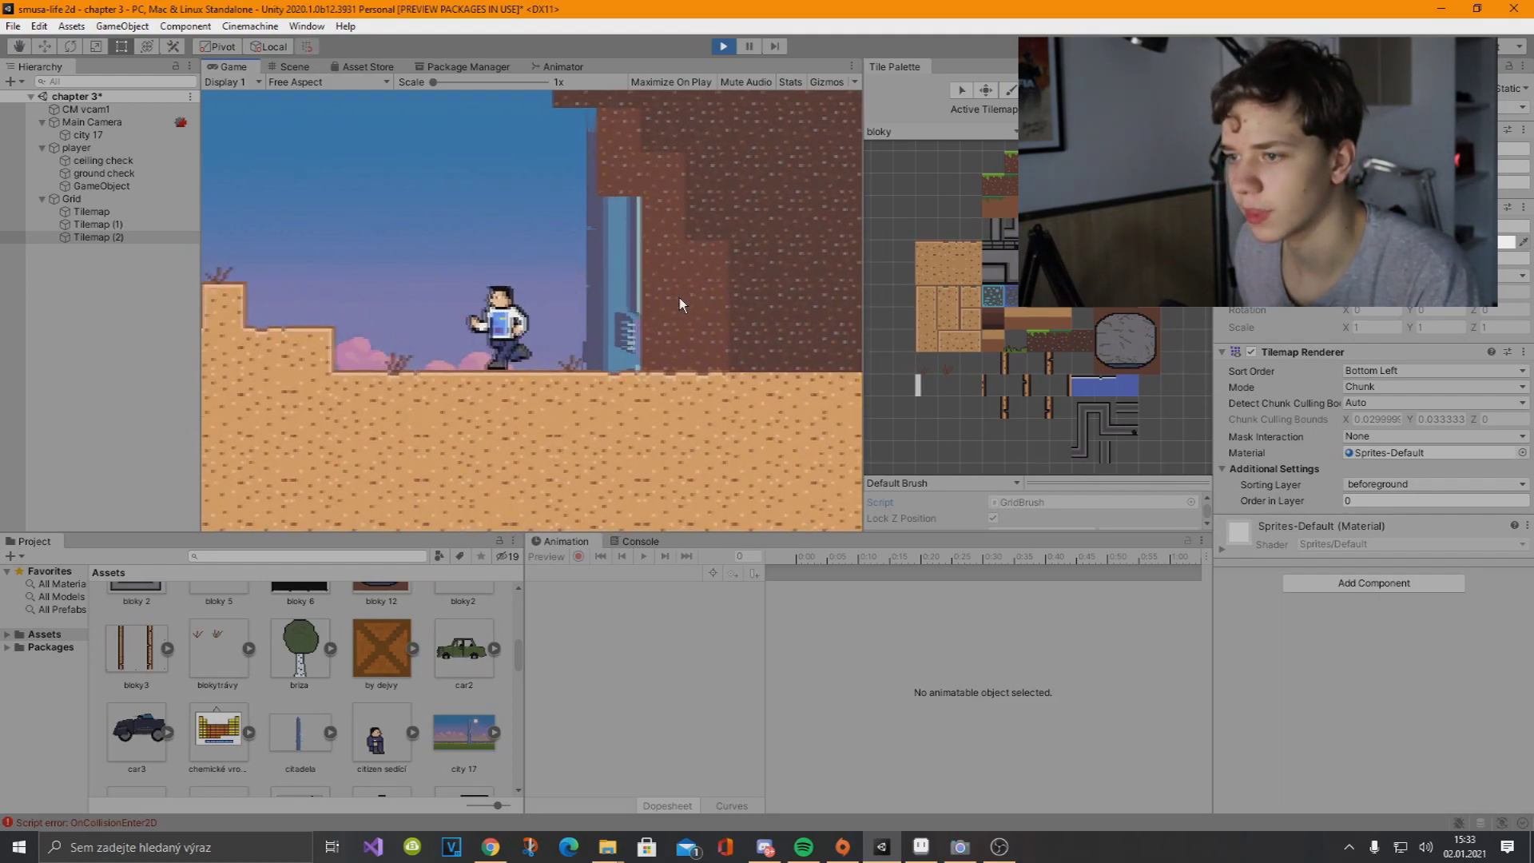
pyautogui.press('space')
pyautogui.press('a')
pyautogui.press('space')
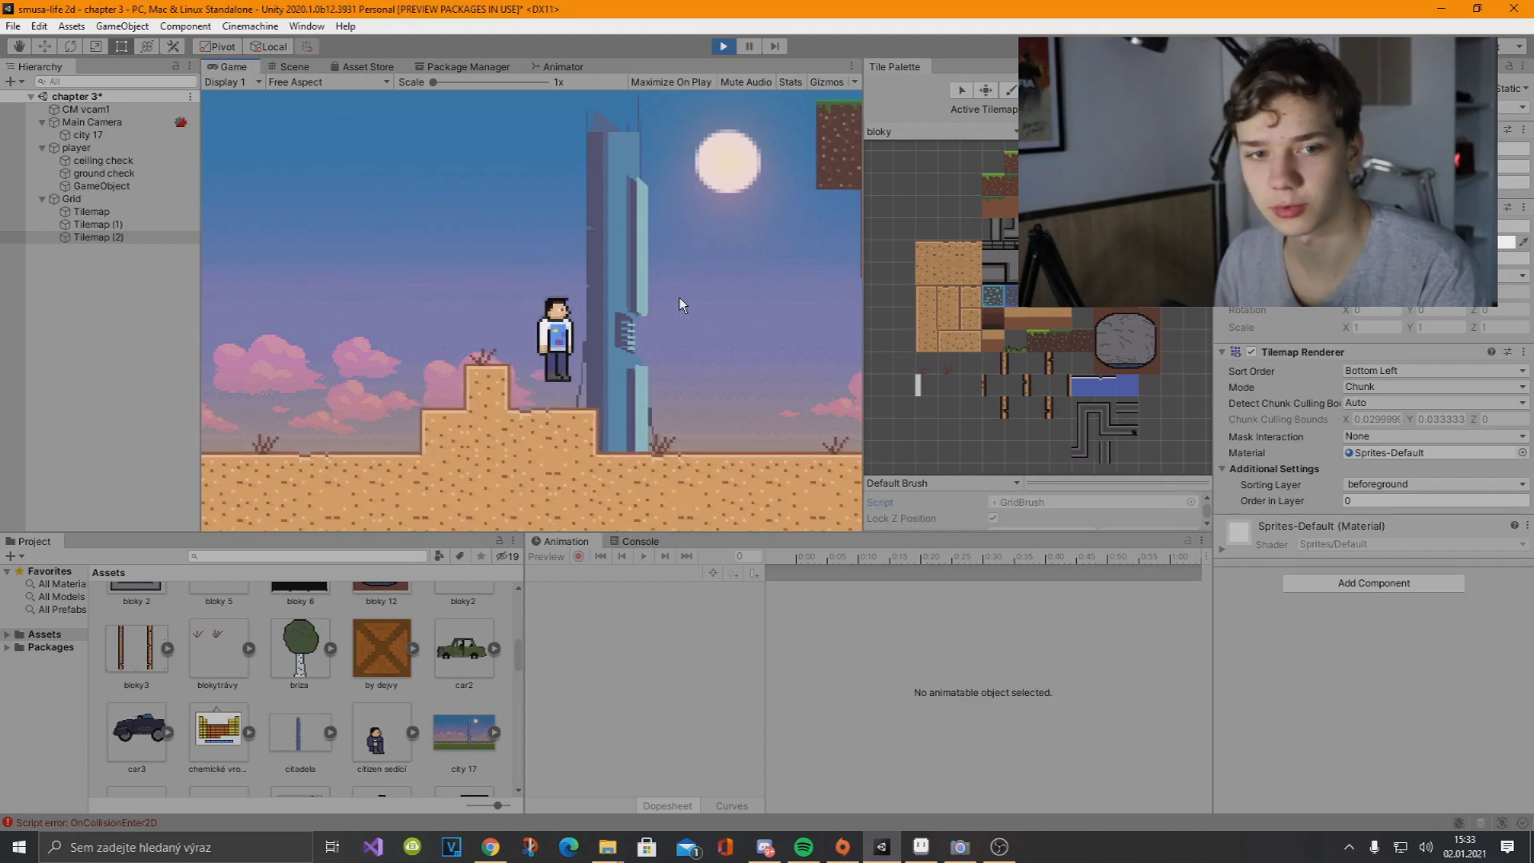
pyautogui.press('d')
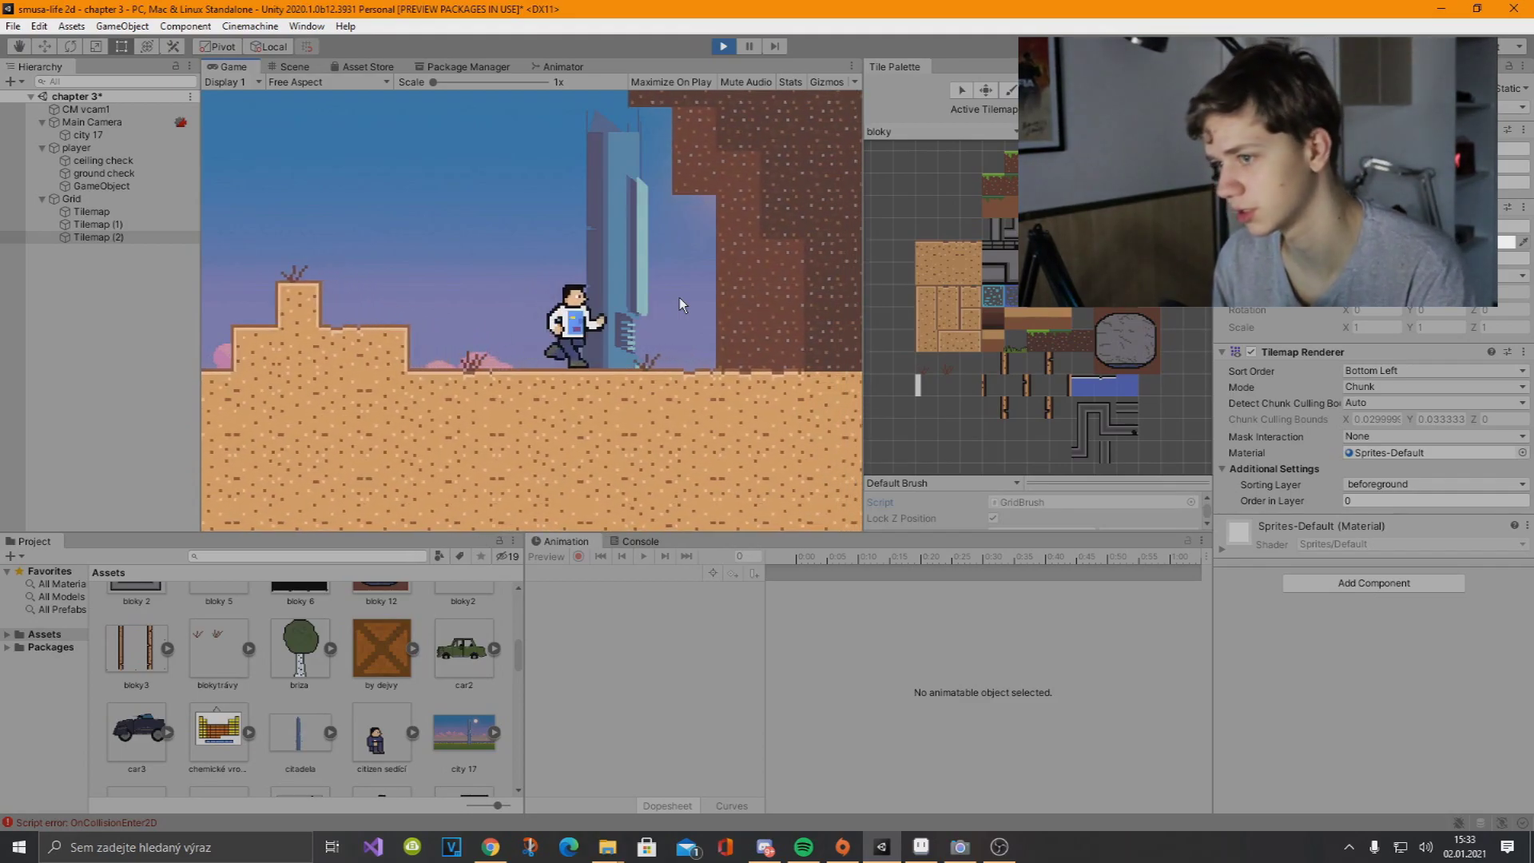
pyautogui.press('space')
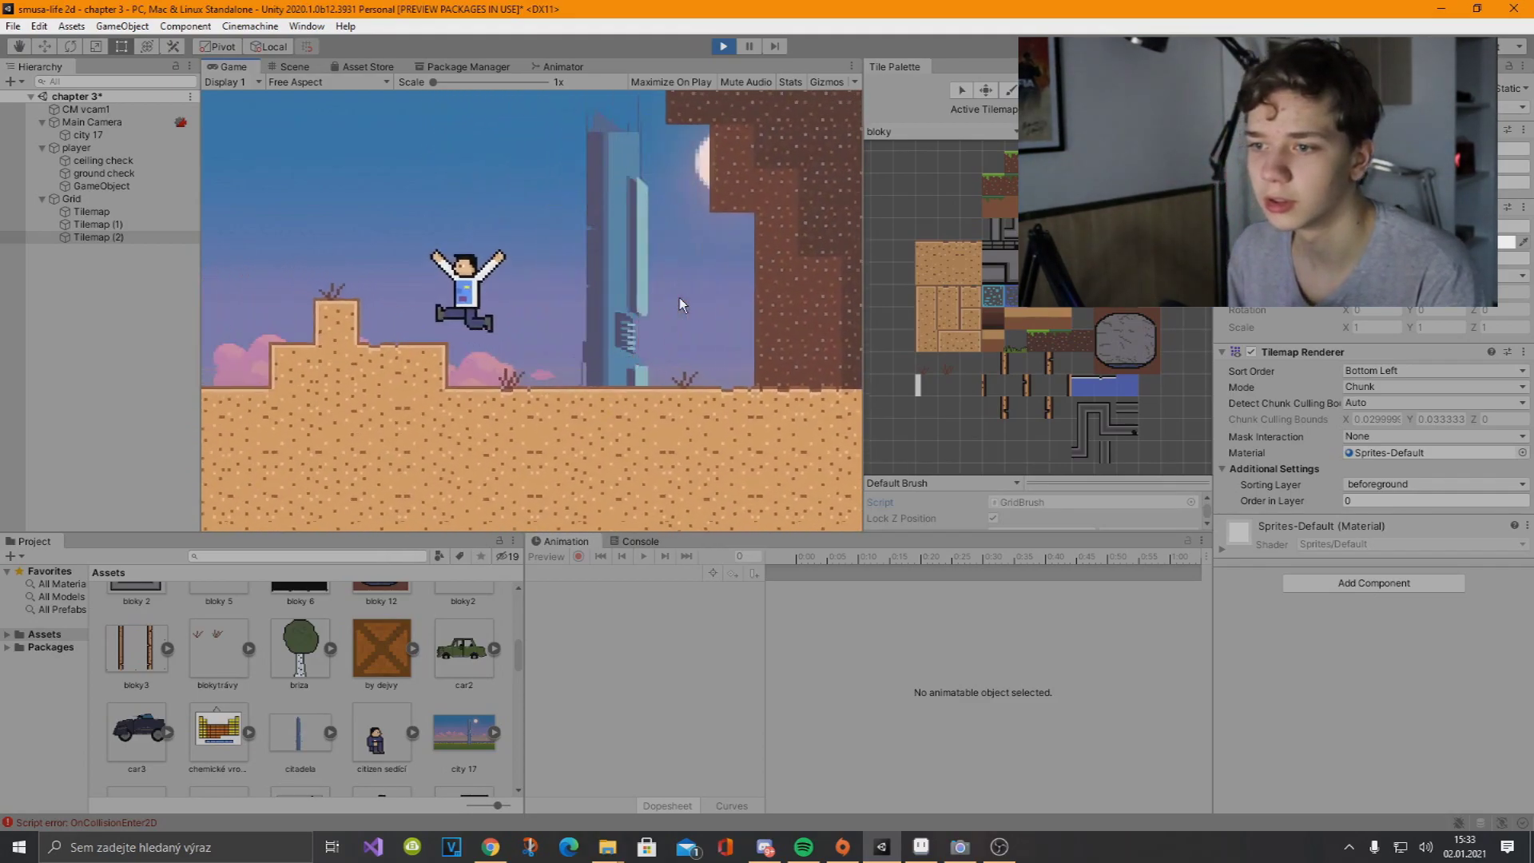